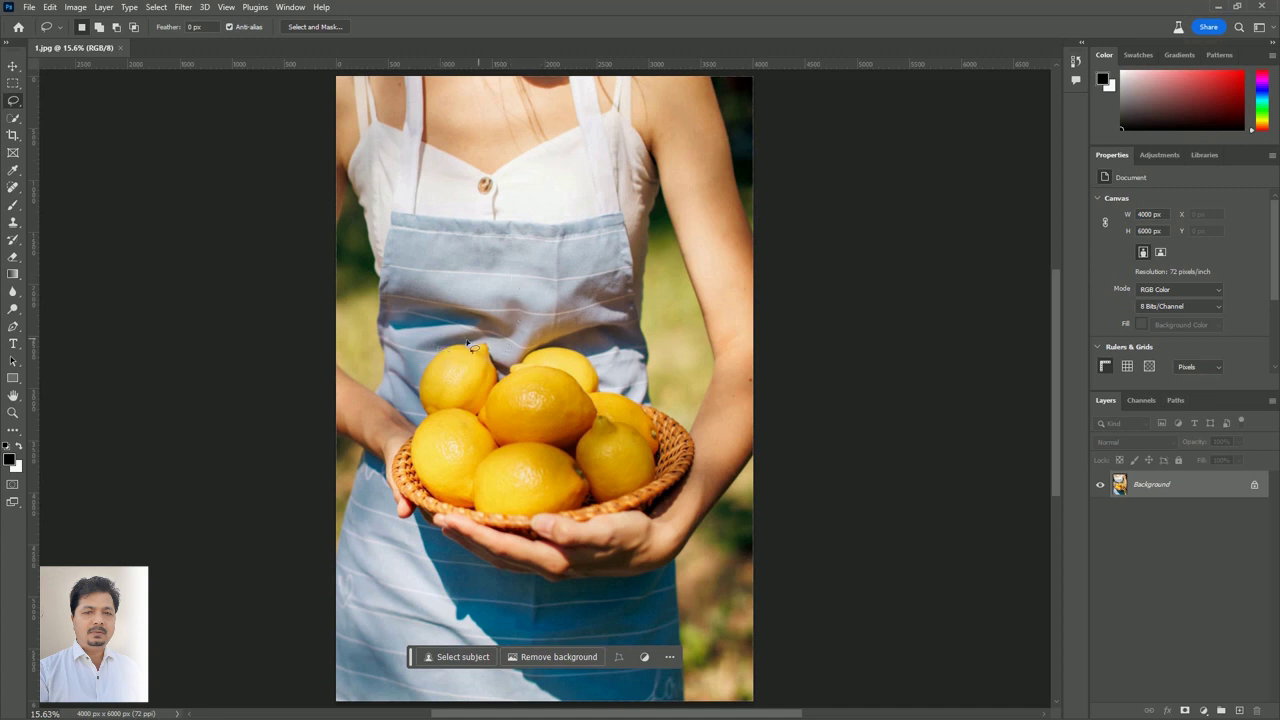
Step: Lasso a loose closed loop around the lemon basket and move the task bar below it
drag(422, 354, 710, 466)
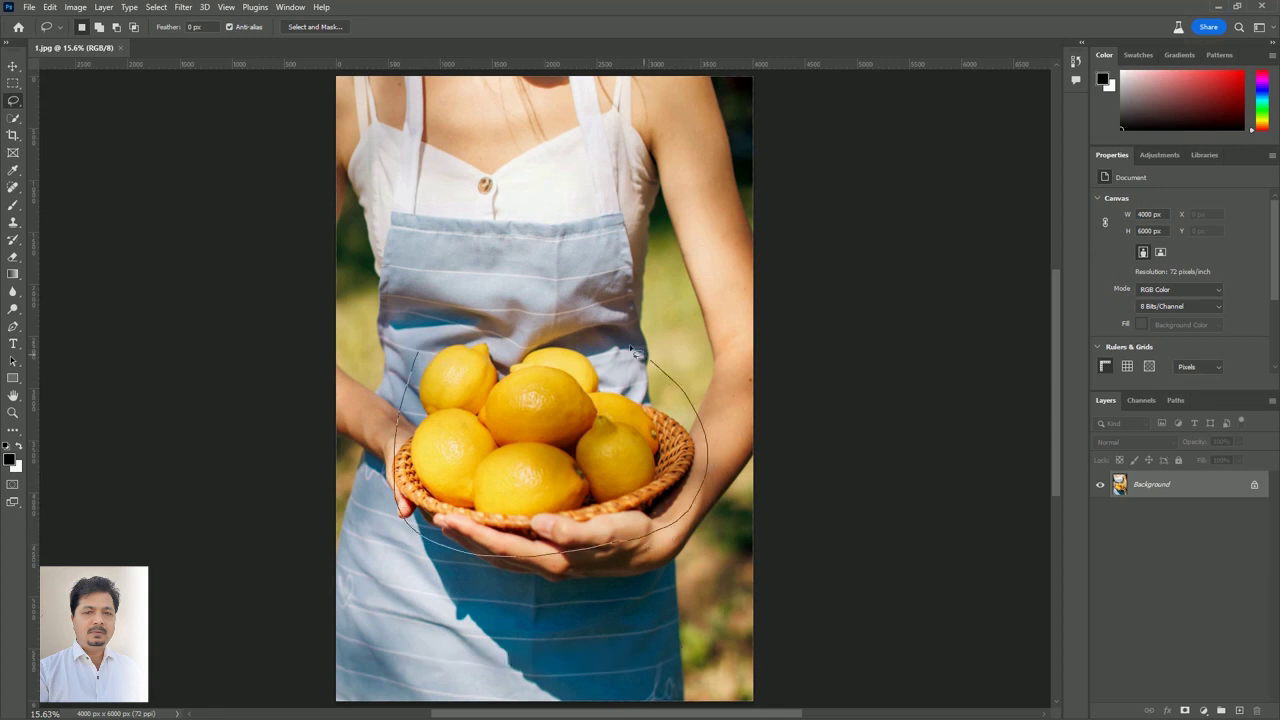
drag(710, 466, 418, 366)
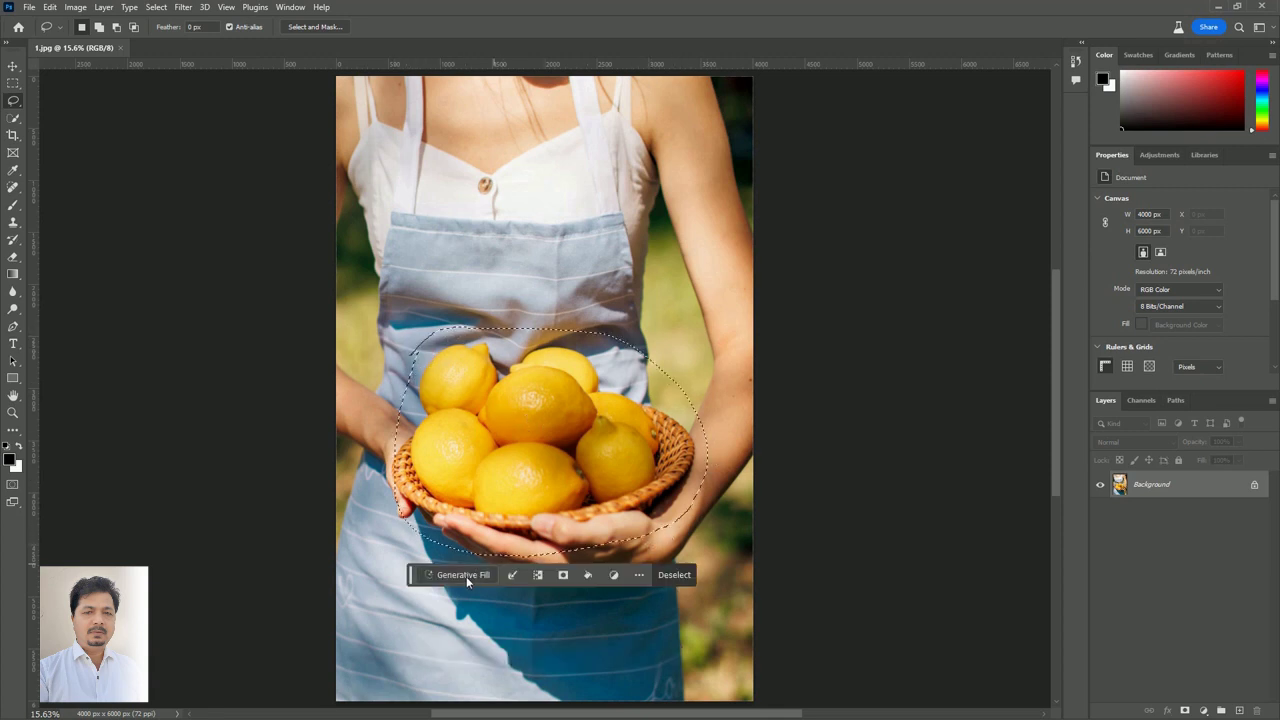
drag(410, 574, 401, 658)
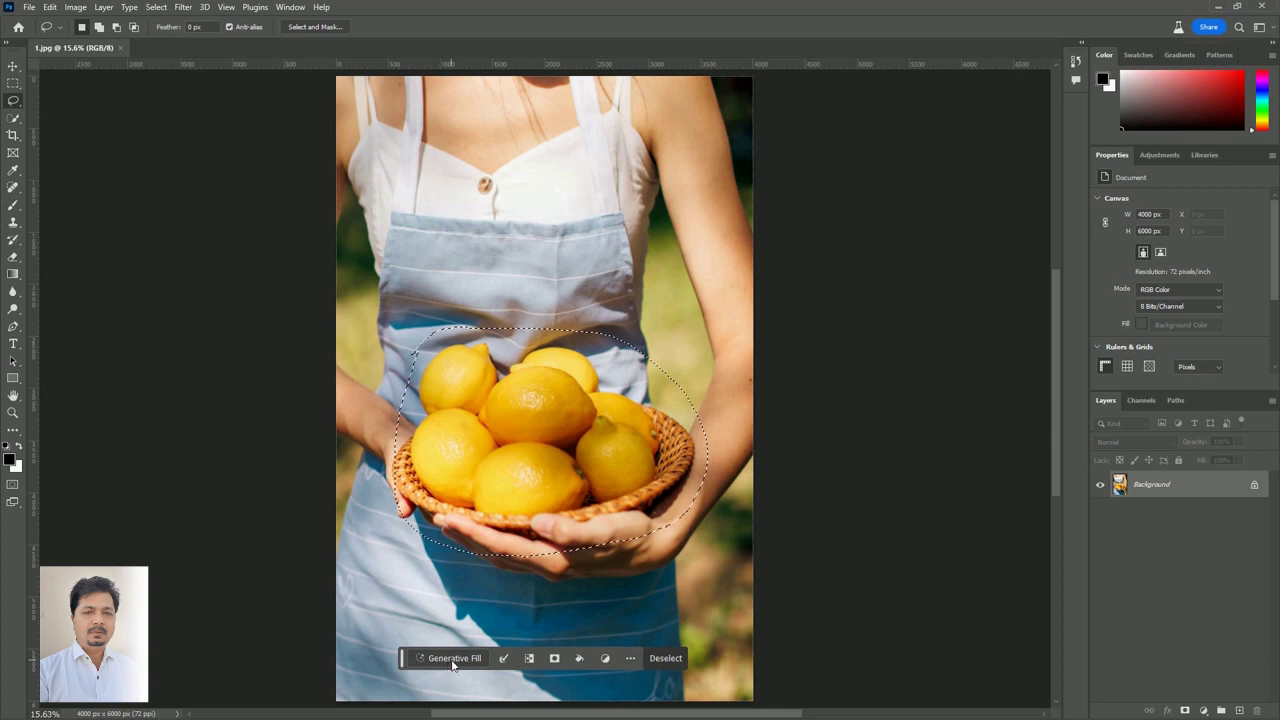
Step: Start a Generative Fill prompt on the lemon basket and type 'sweets'
click(450, 658)
text(w)
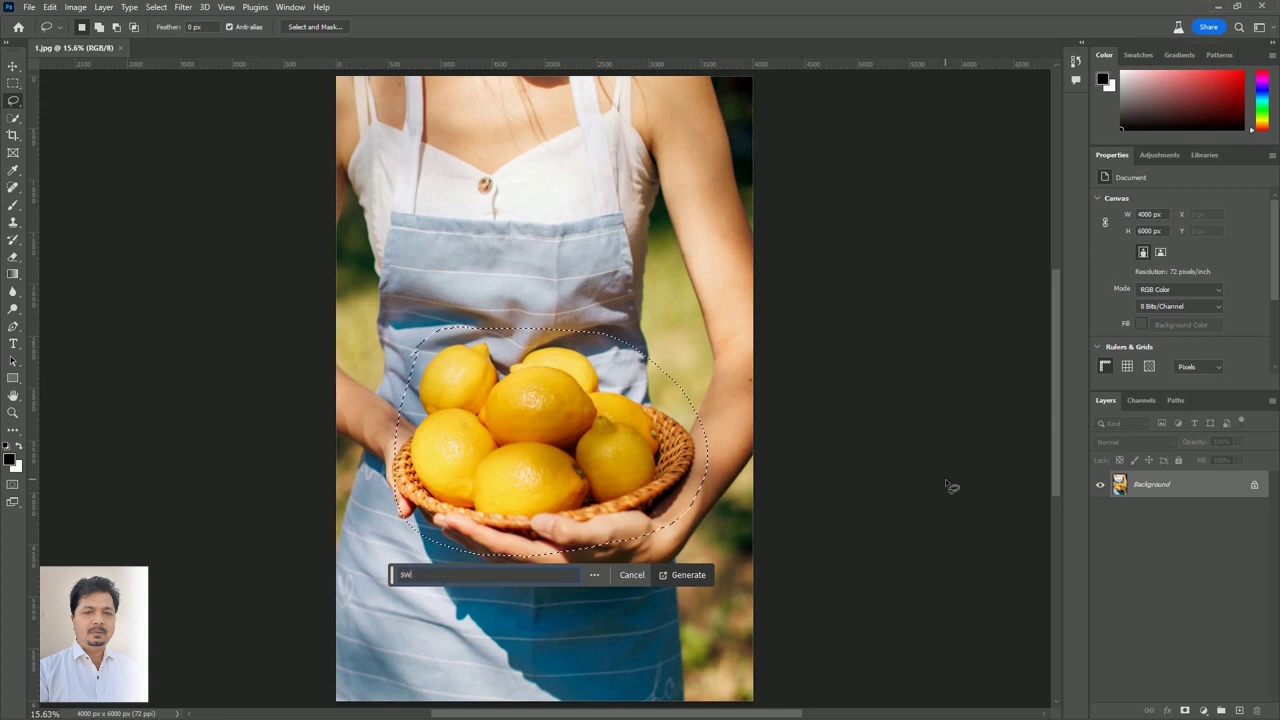
text(eets)
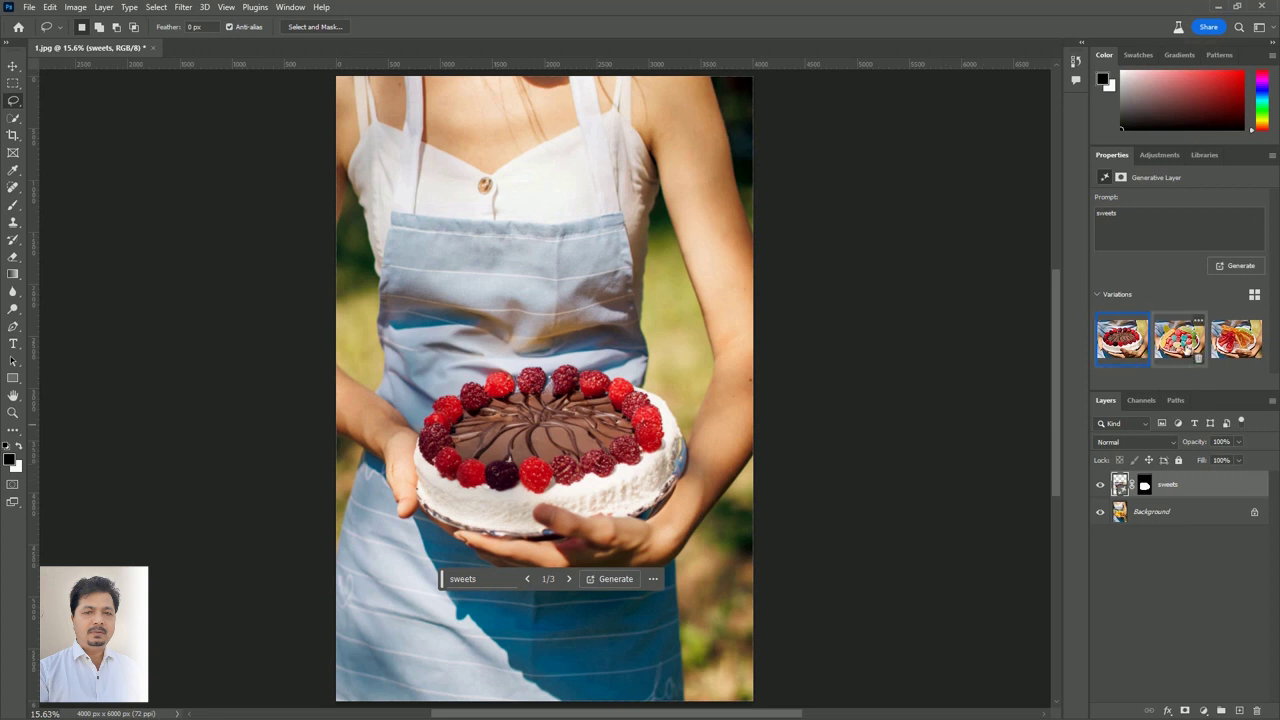
Step: Preview the gummy sweets and jelly-slice variations, then move the task bar to the photo's bottom
click(1188, 345)
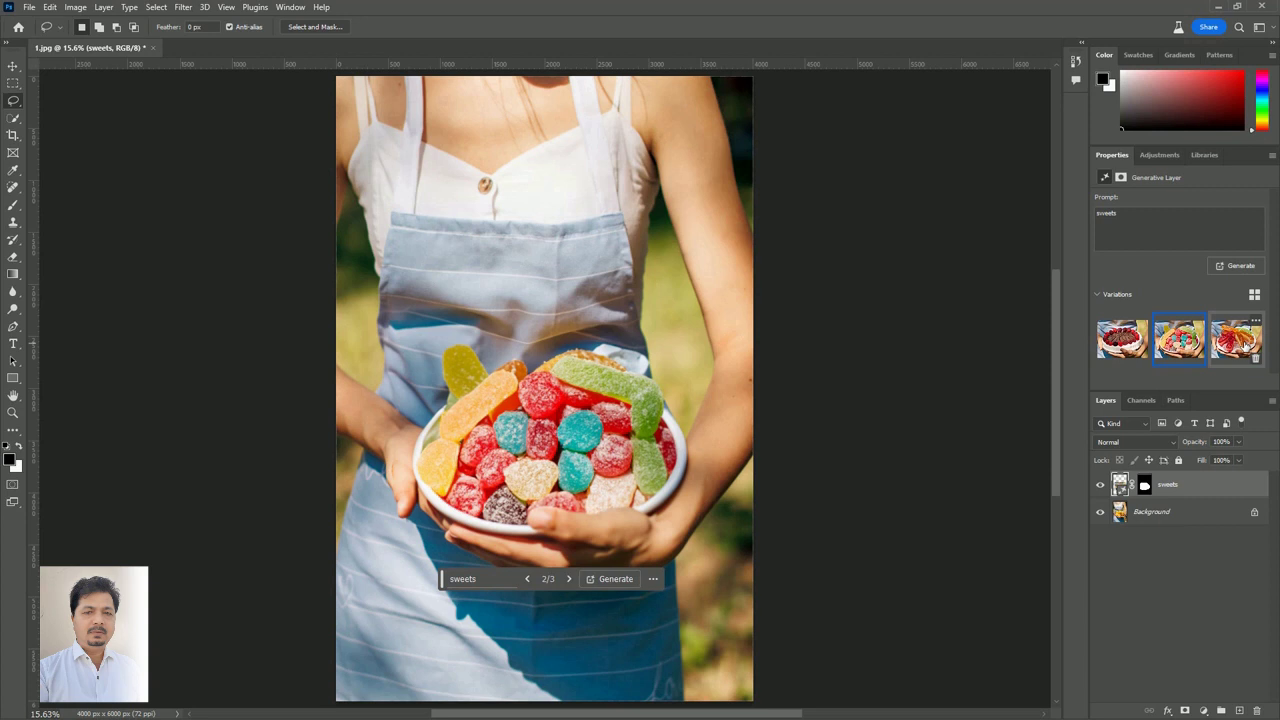
click(1240, 340)
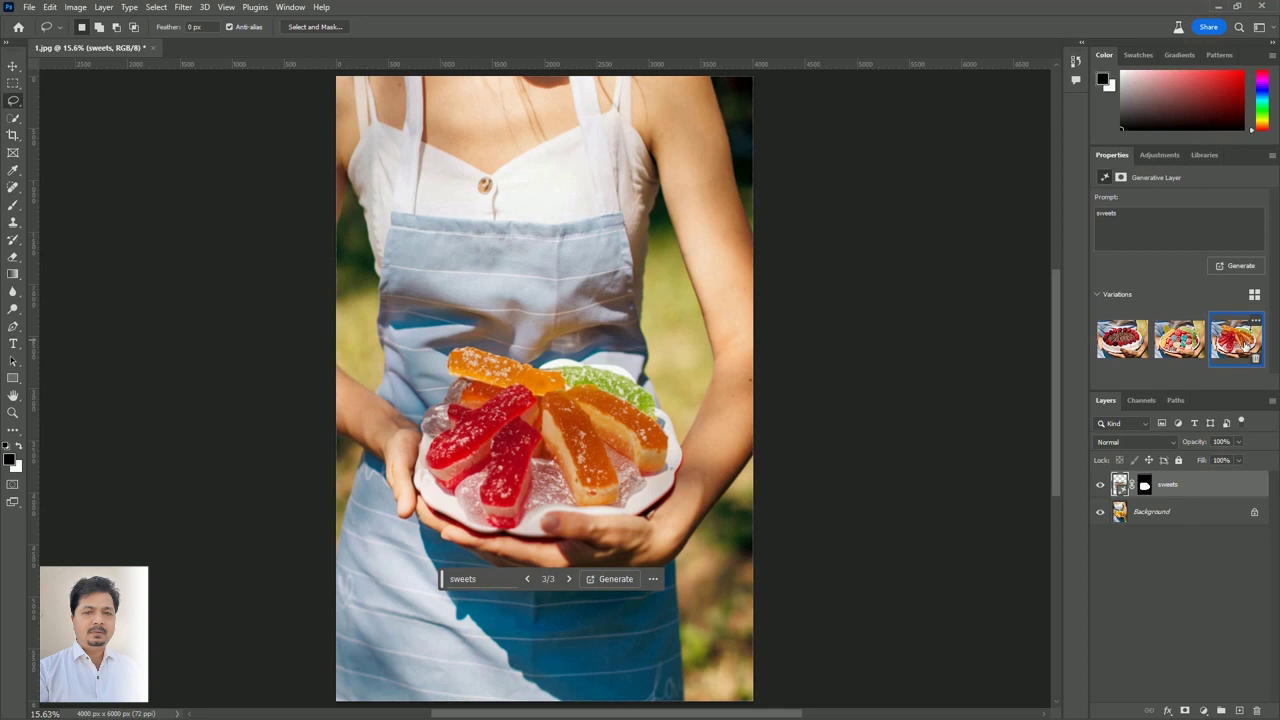
mouse_move(1179, 339)
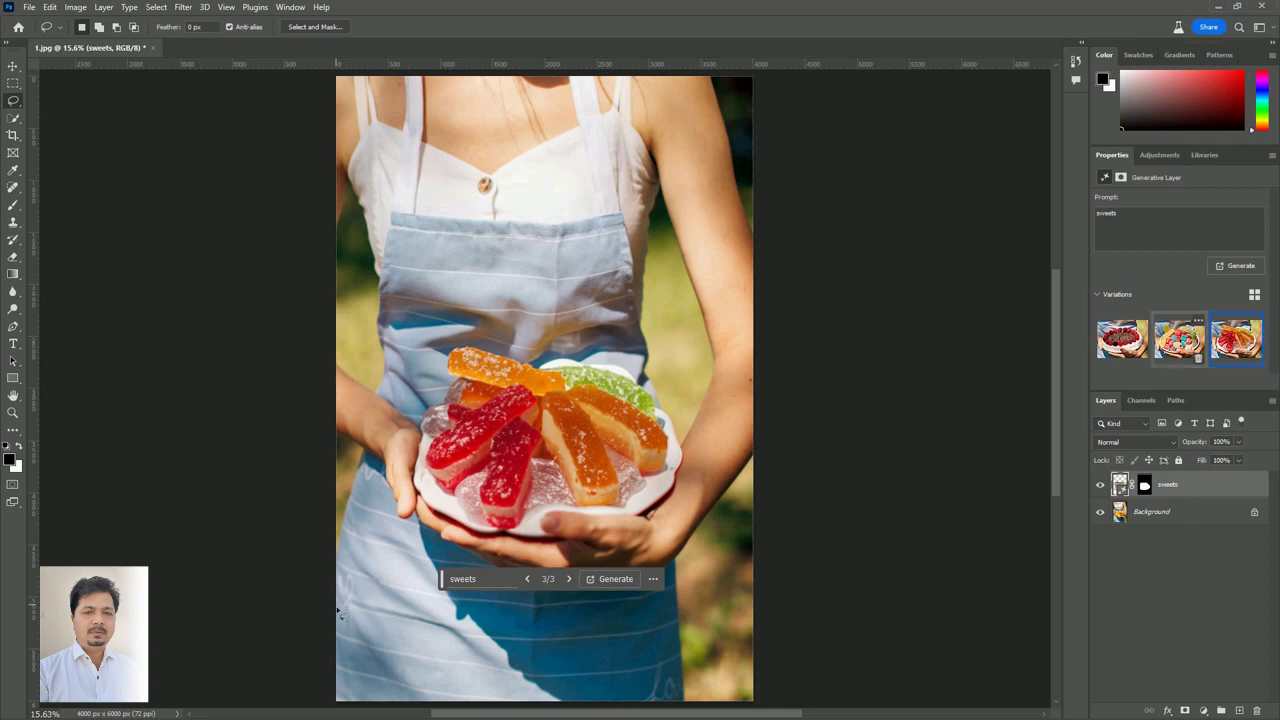
drag(441, 585, 398, 677)
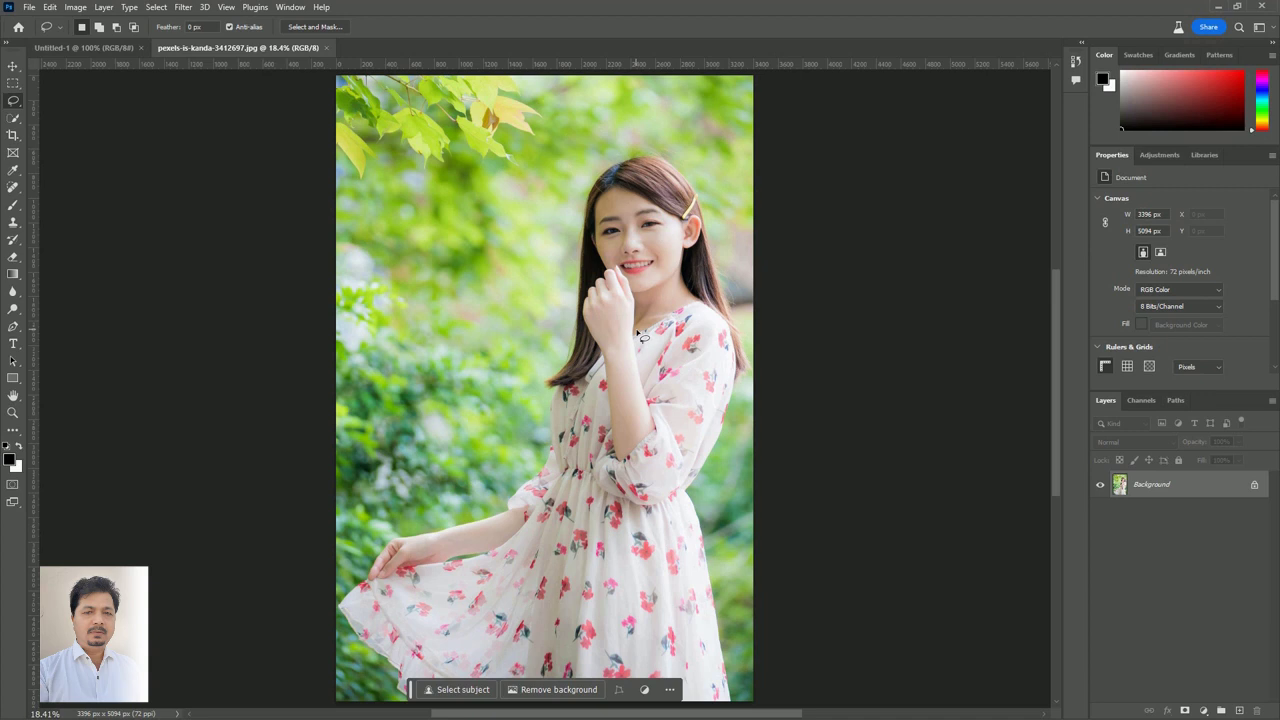
Step: Trace a closed Lasso selection around the woman's floral dress
mouse_move(643, 338)
mouse_down()
mouse_move(693, 312)
mouse_move(739, 382)
mouse_move(703, 526)
mouse_move(734, 707)
mouse_move(438, 708)
mouse_move(356, 632)
mouse_move(378, 583)
mouse_move(538, 528)
mouse_move(540, 514)
mouse_move(514, 510)
mouse_move(550, 458)
mouse_move(551, 414)
mouse_move(605, 354)
mouse_move(621, 456)
mouse_move(637, 462)
mouse_move(656, 424)
mouse_move(636, 330)
mouse_up()
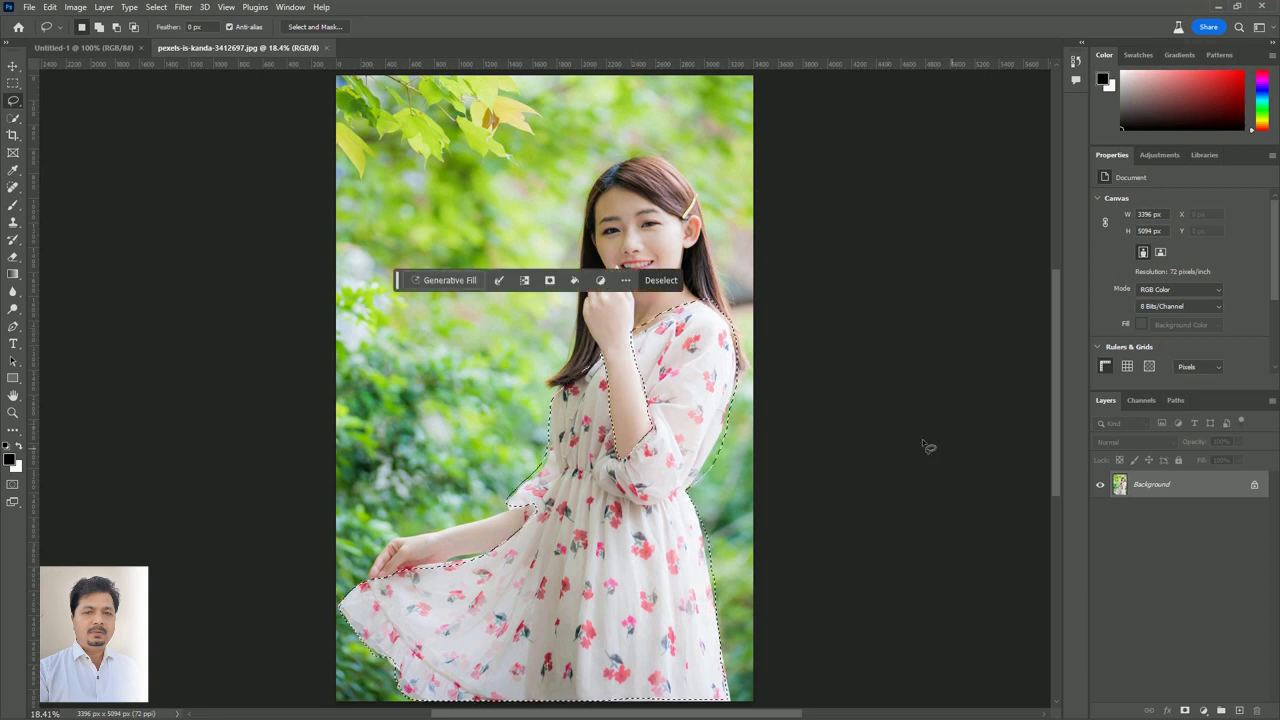
Step: Generative Fill the selected dress with the prompt 'dress'
click(447, 281)
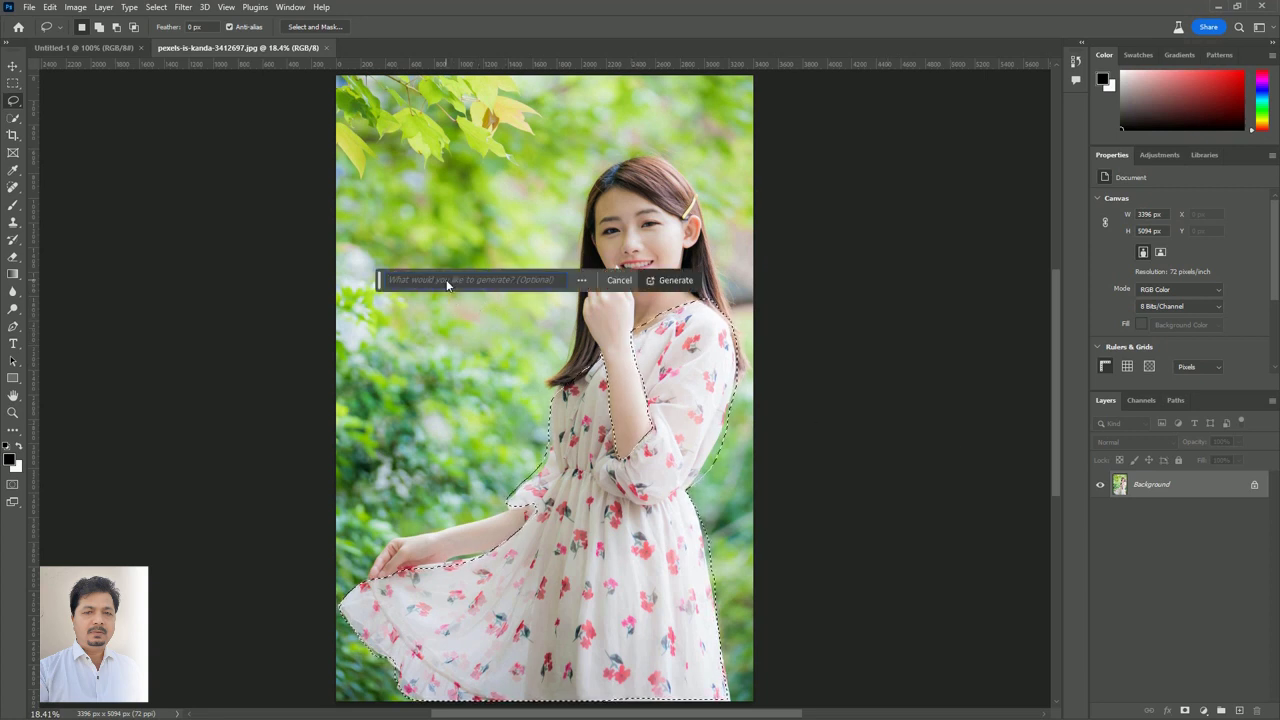
text(dress)
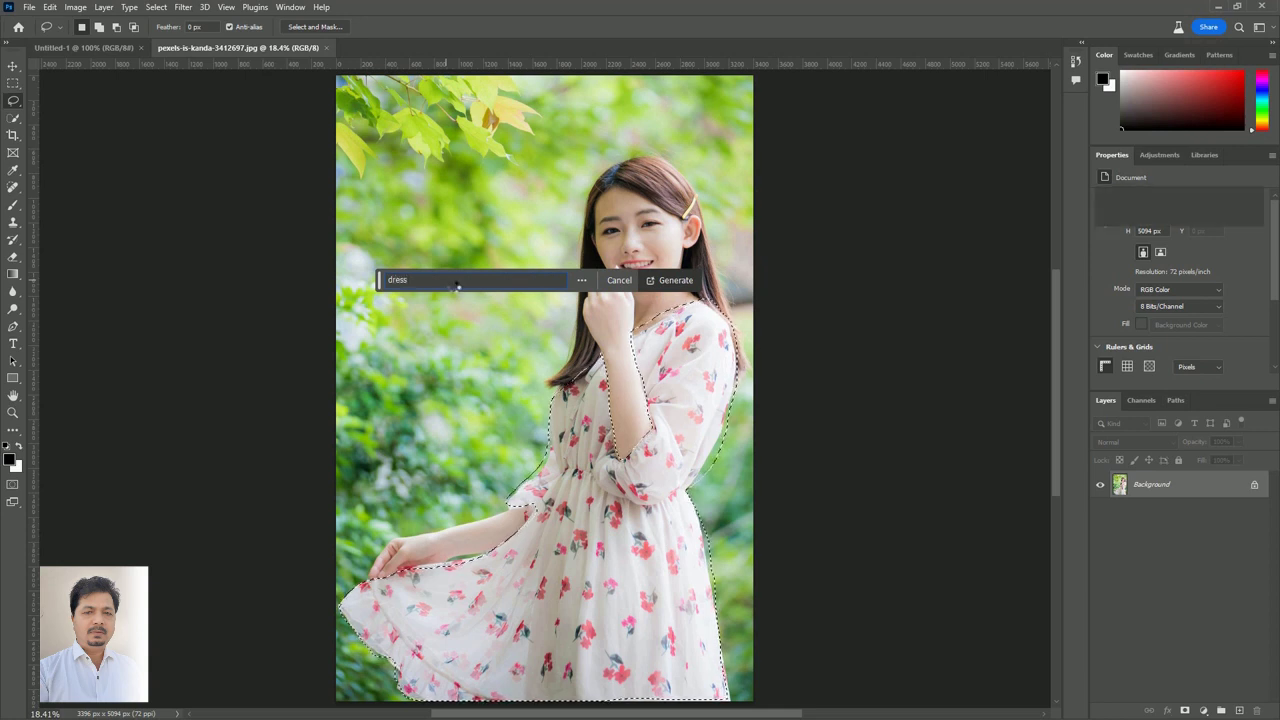
key(Return)
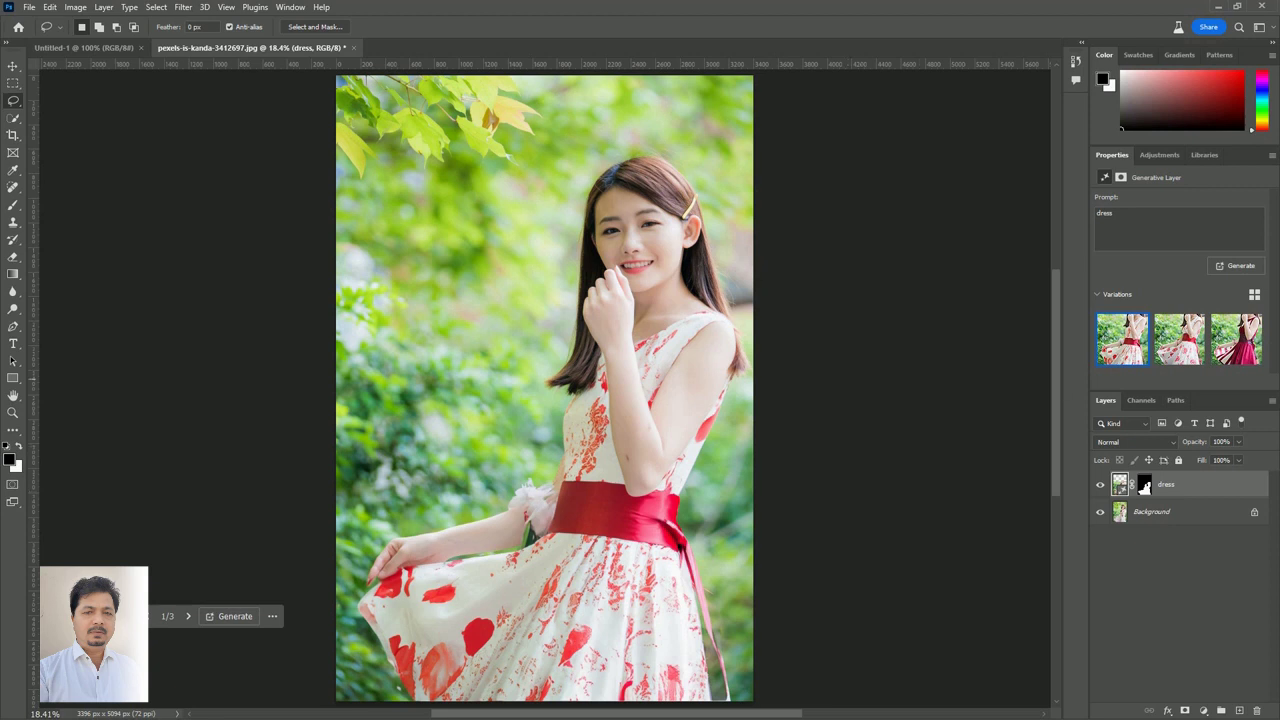
Step: Preview the rose-patterned and red-flower dress variations, then generate another set
click(1178, 347)
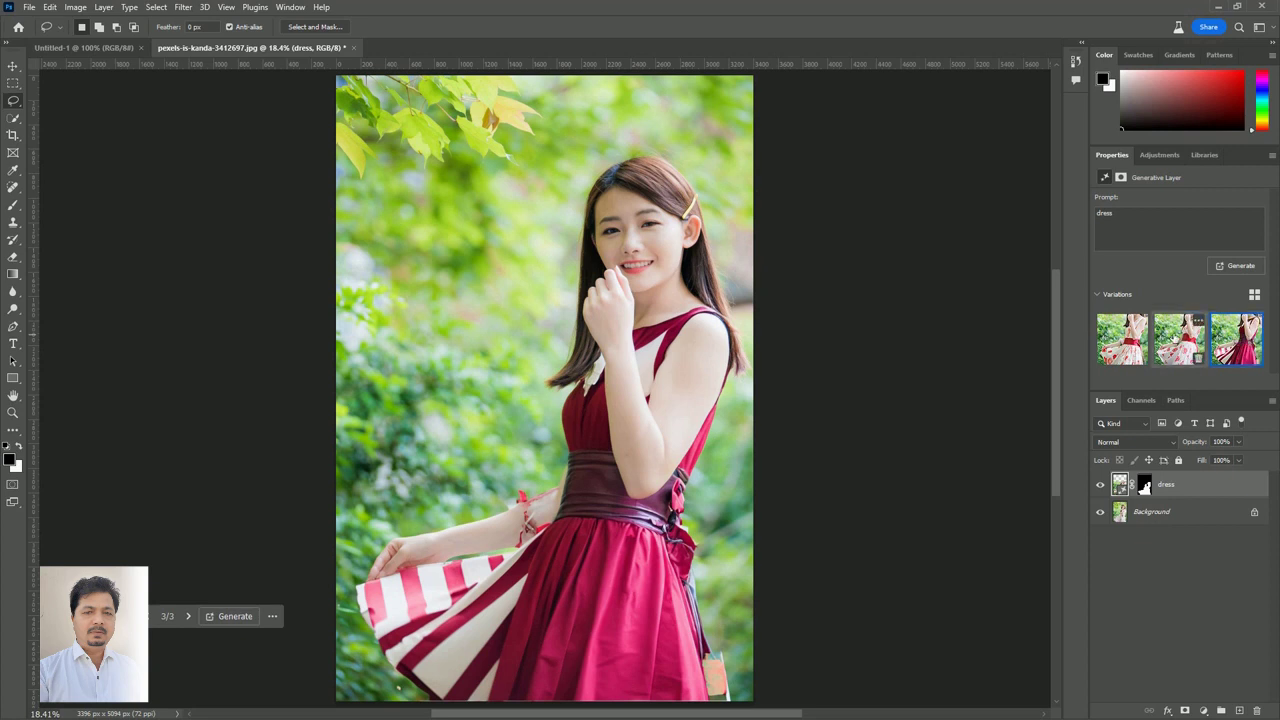
click(1174, 338)
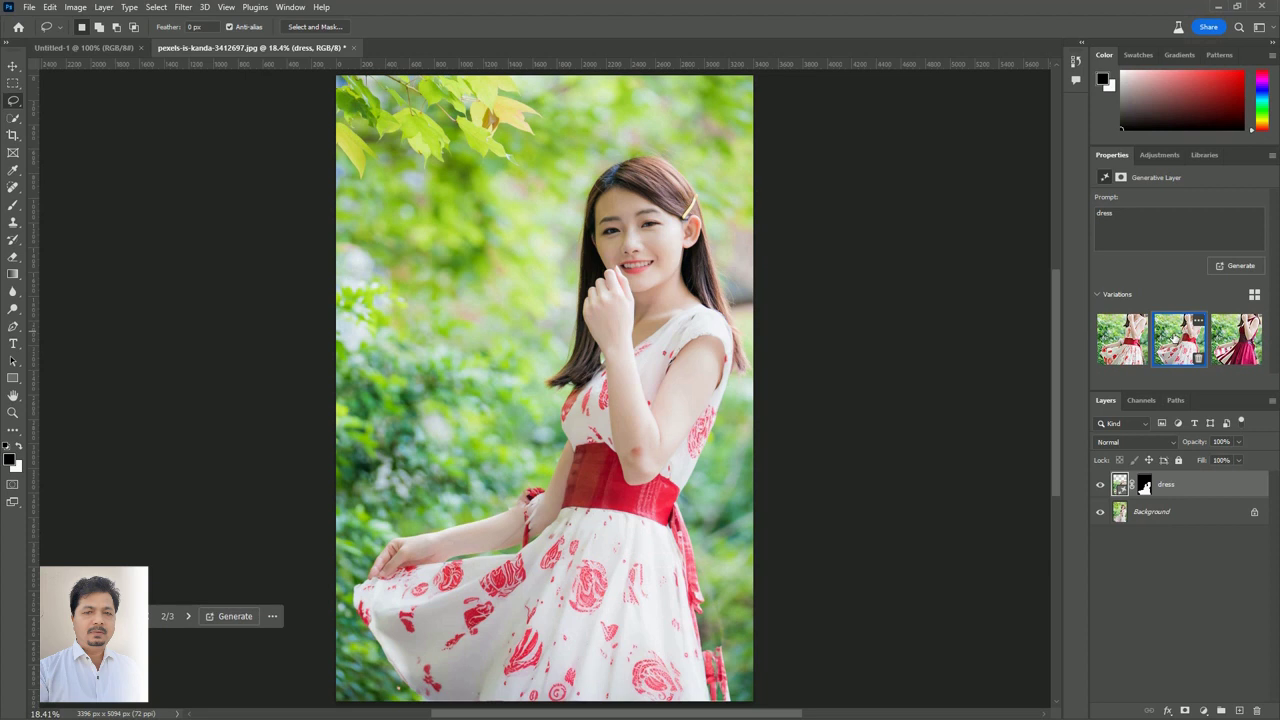
click(1239, 266)
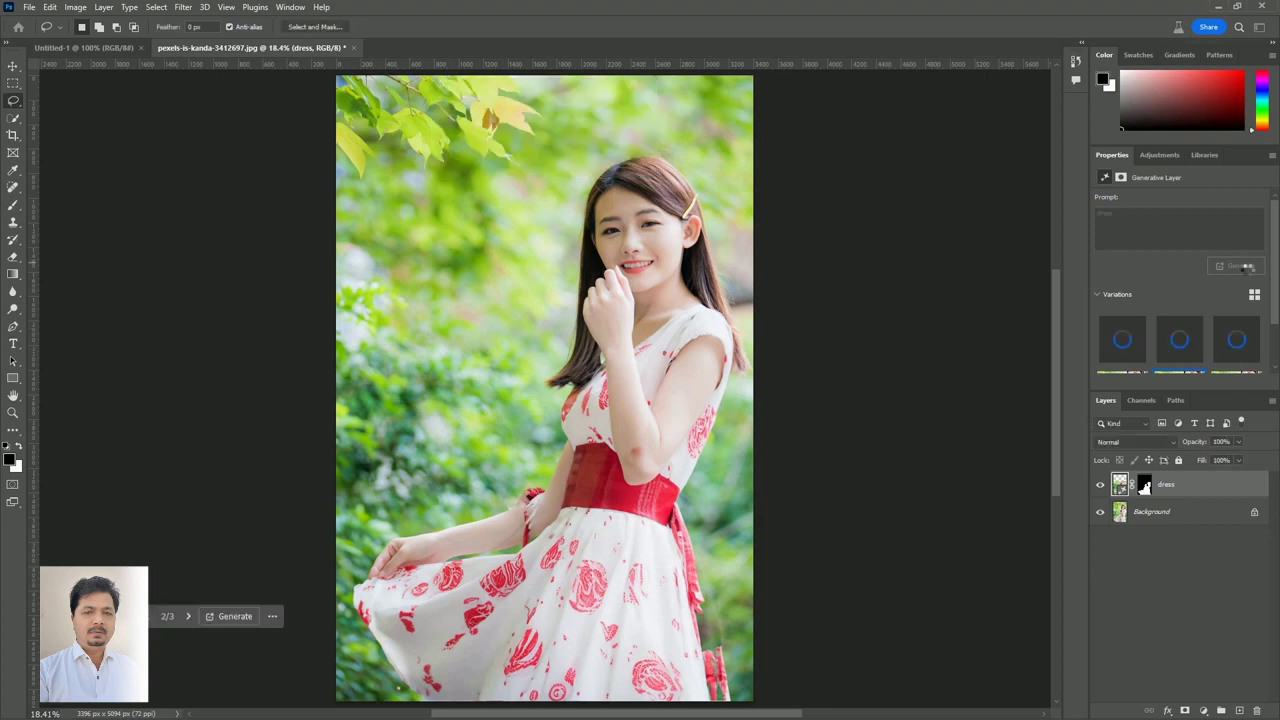
Step: Compare the new dress variations and keep the floral dress with the dark sash
click(1237, 340)
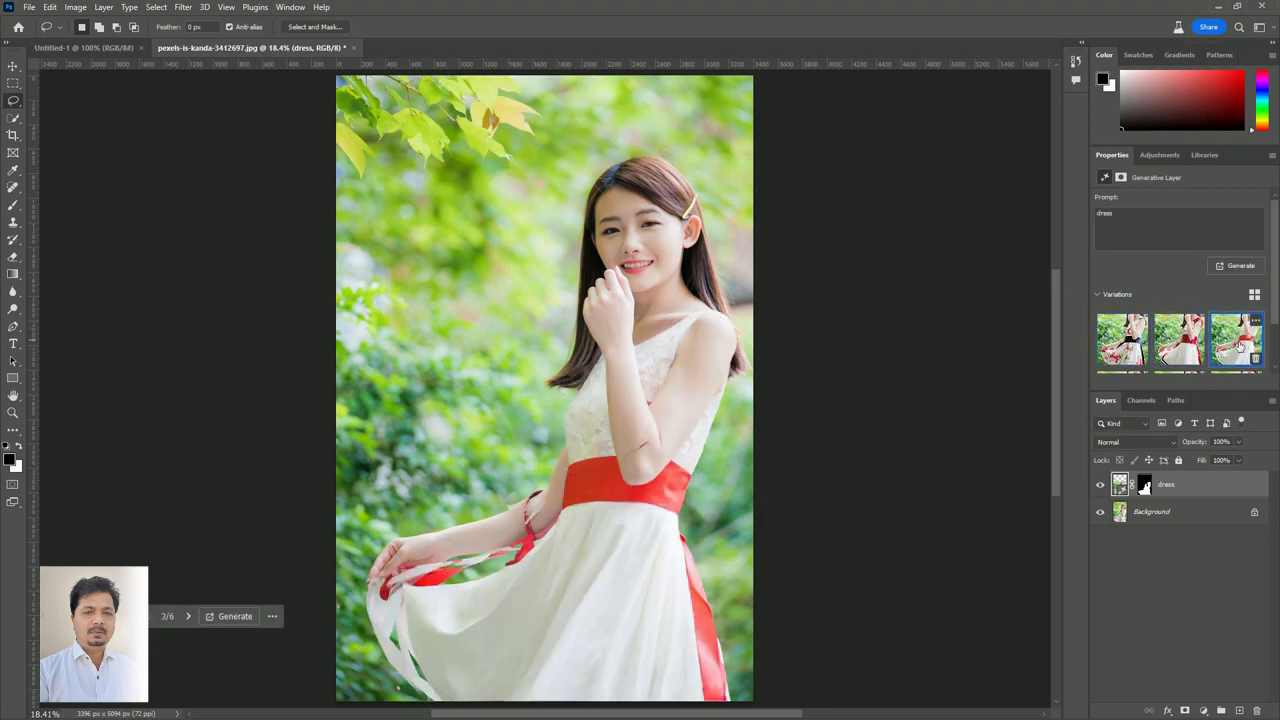
click(1122, 340)
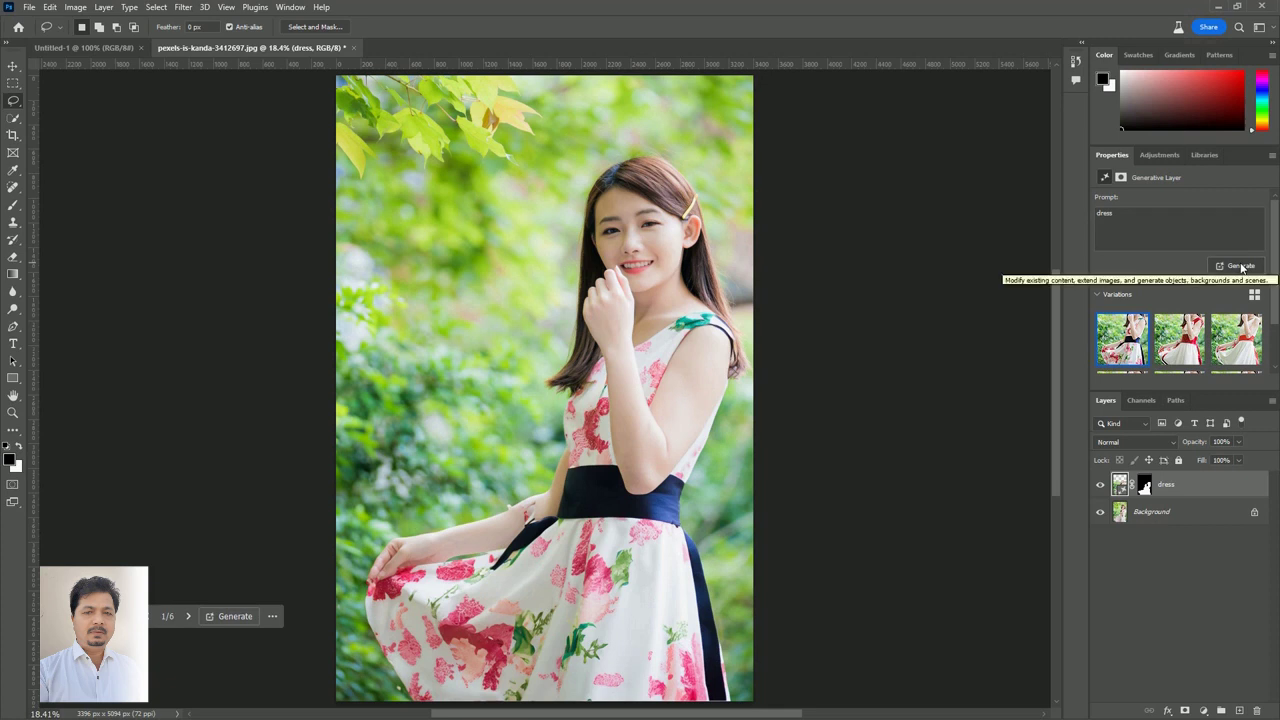
click(1188, 342)
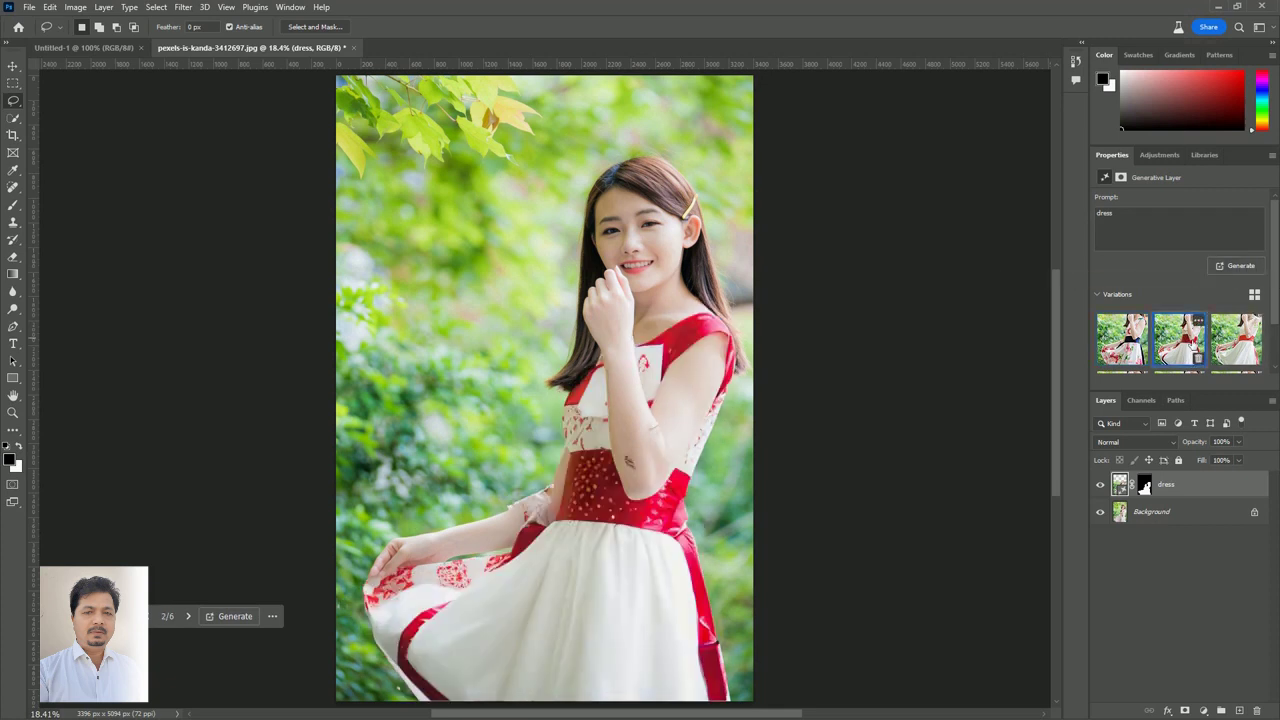
click(1240, 347)
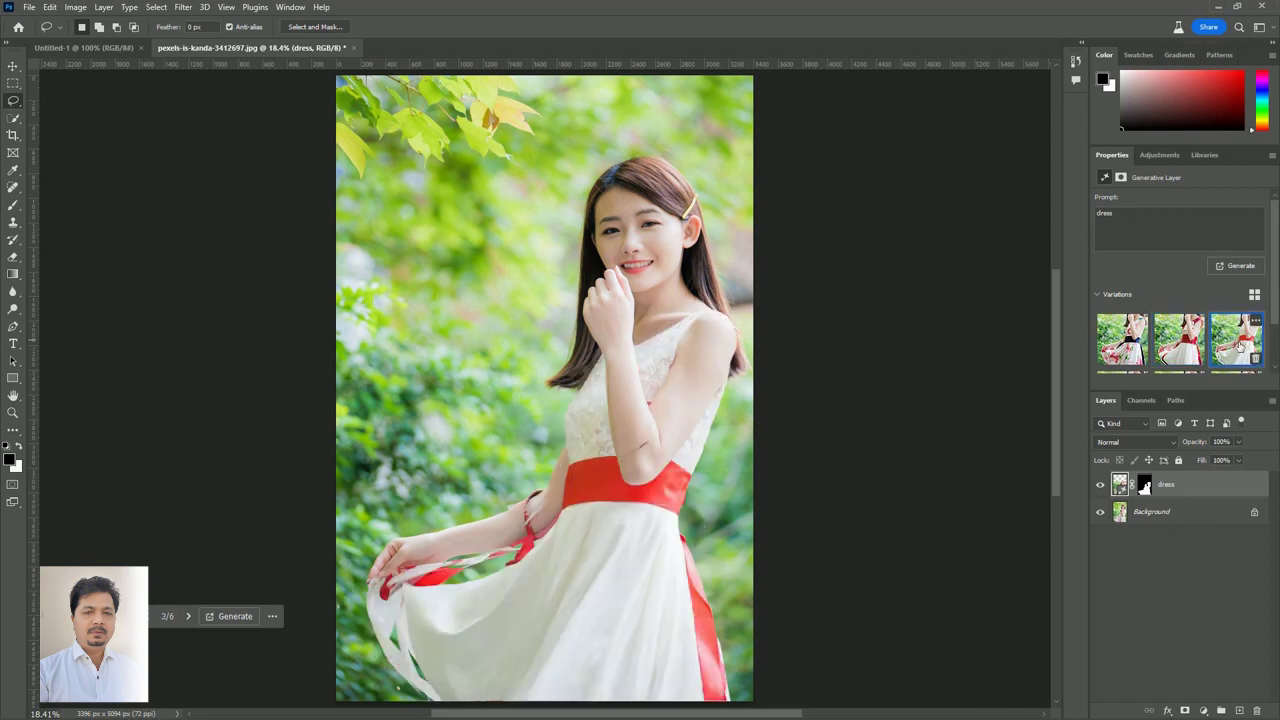
click(1130, 340)
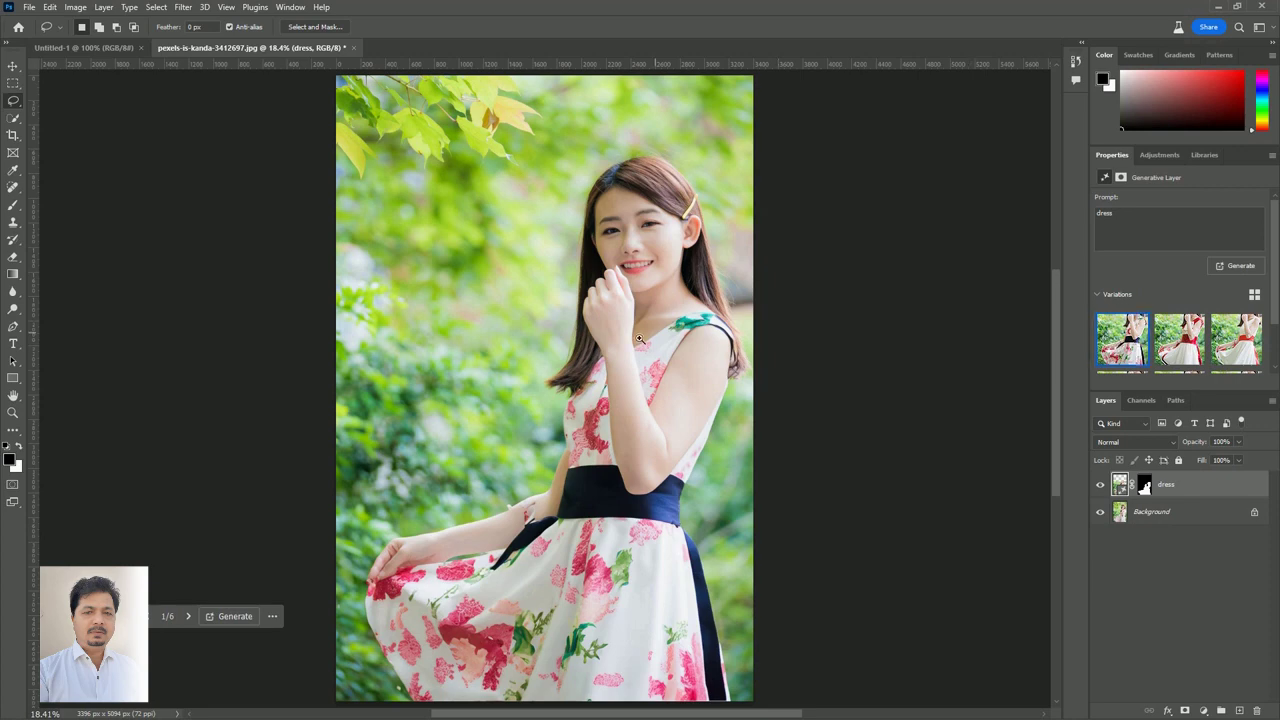
scroll(563, 369, up, 1)
scroll(563, 369, up, 5)
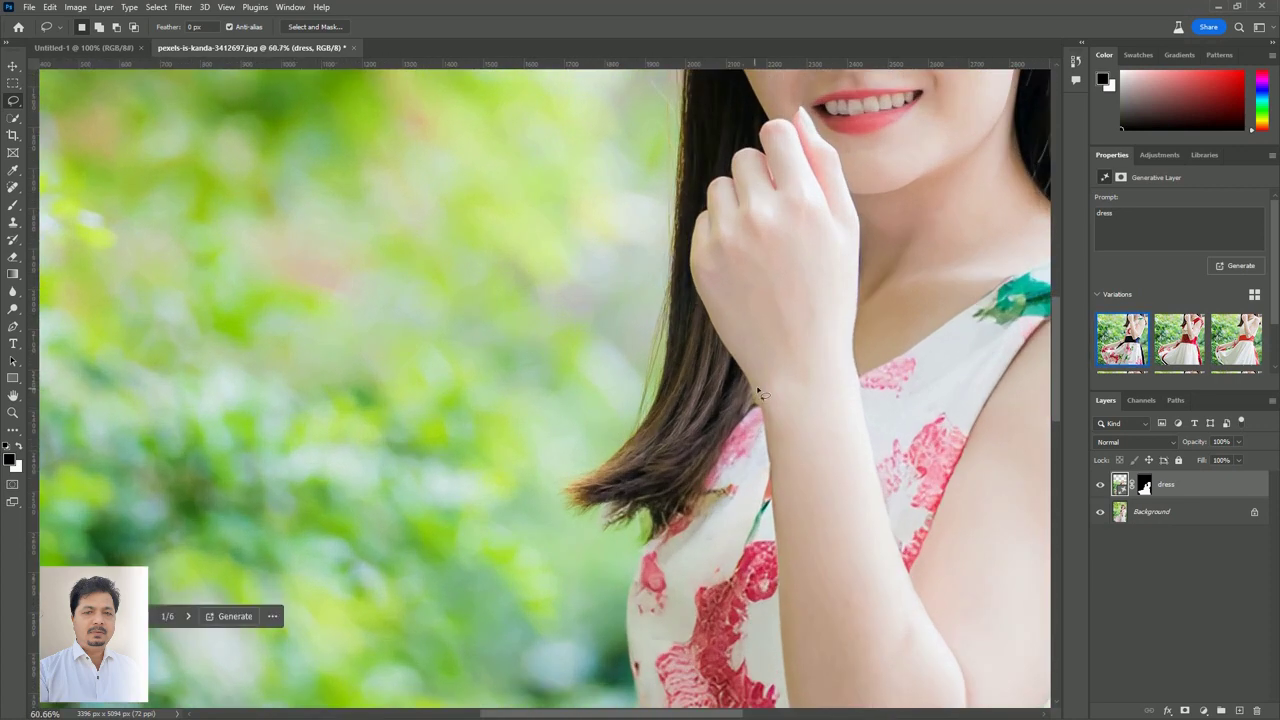
scroll(491, 459, down, 5)
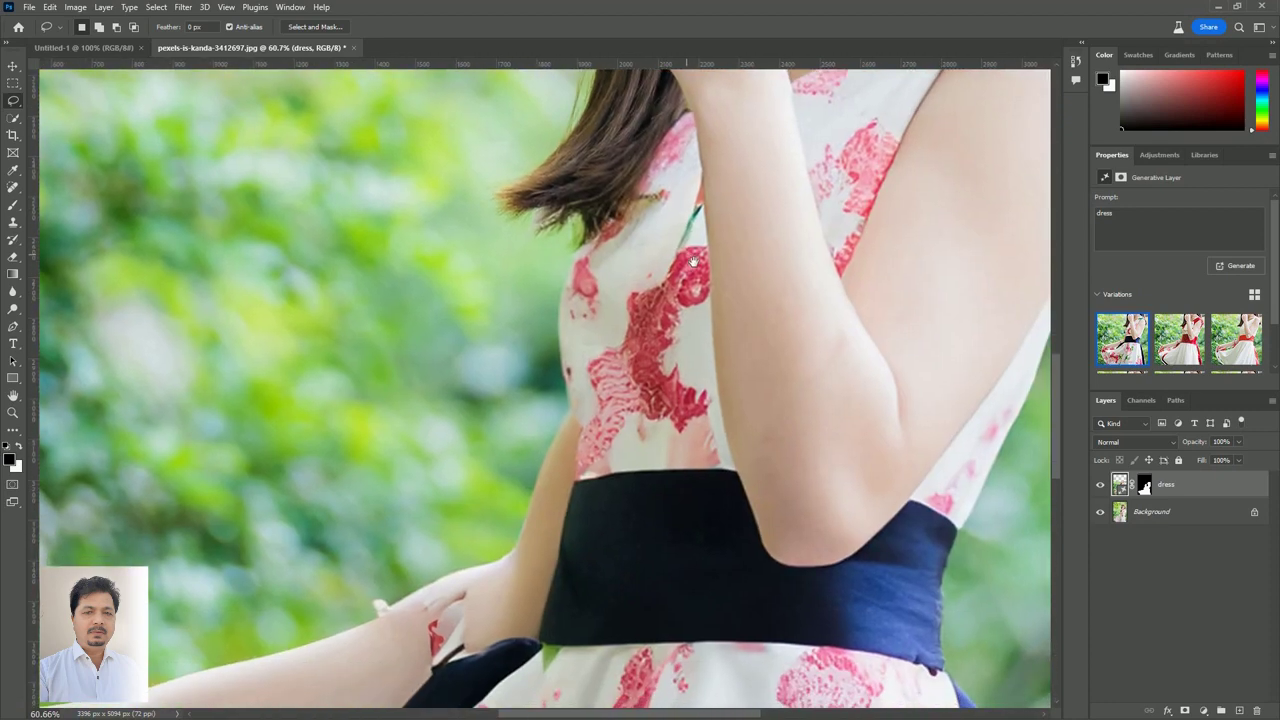
scroll(491, 459, down, 1)
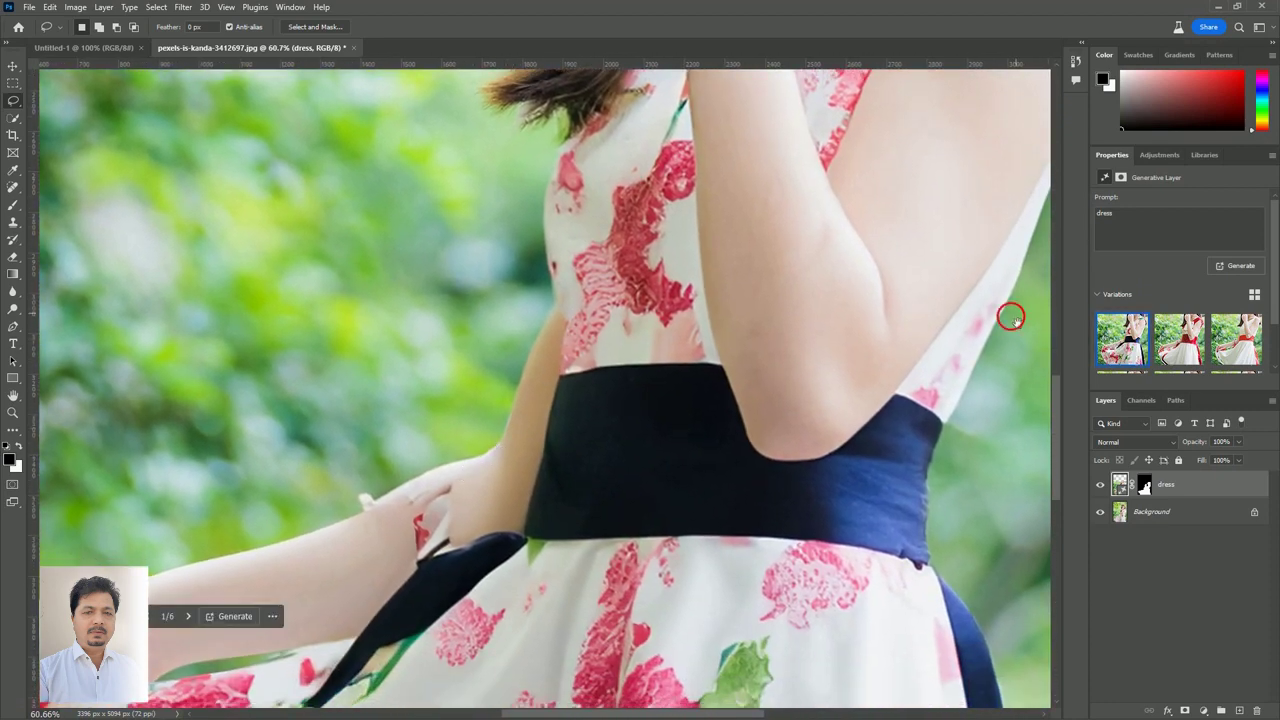
scroll(843, 520, up, 5)
scroll(843, 520, up, 1)
scroll(843, 520, up, 1)
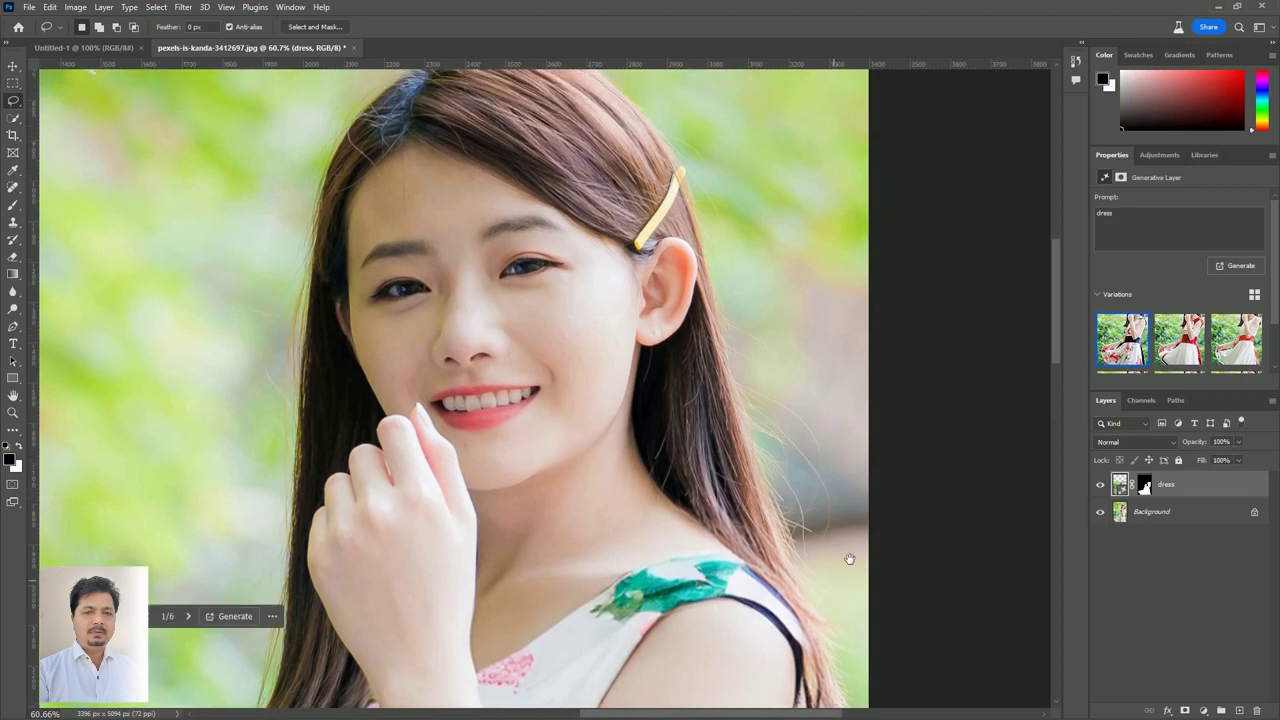
drag(843, 520, 845, 140)
drag(788, 434, 777, 243)
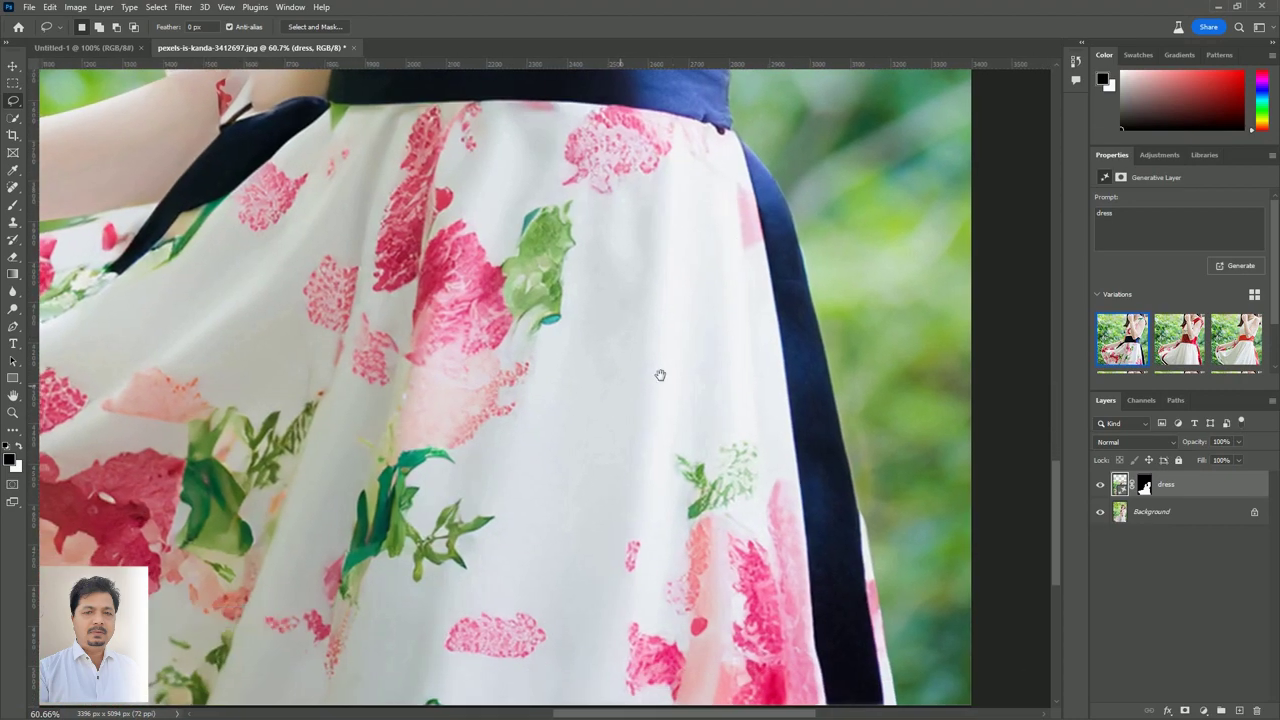
drag(660, 375, 716, 347)
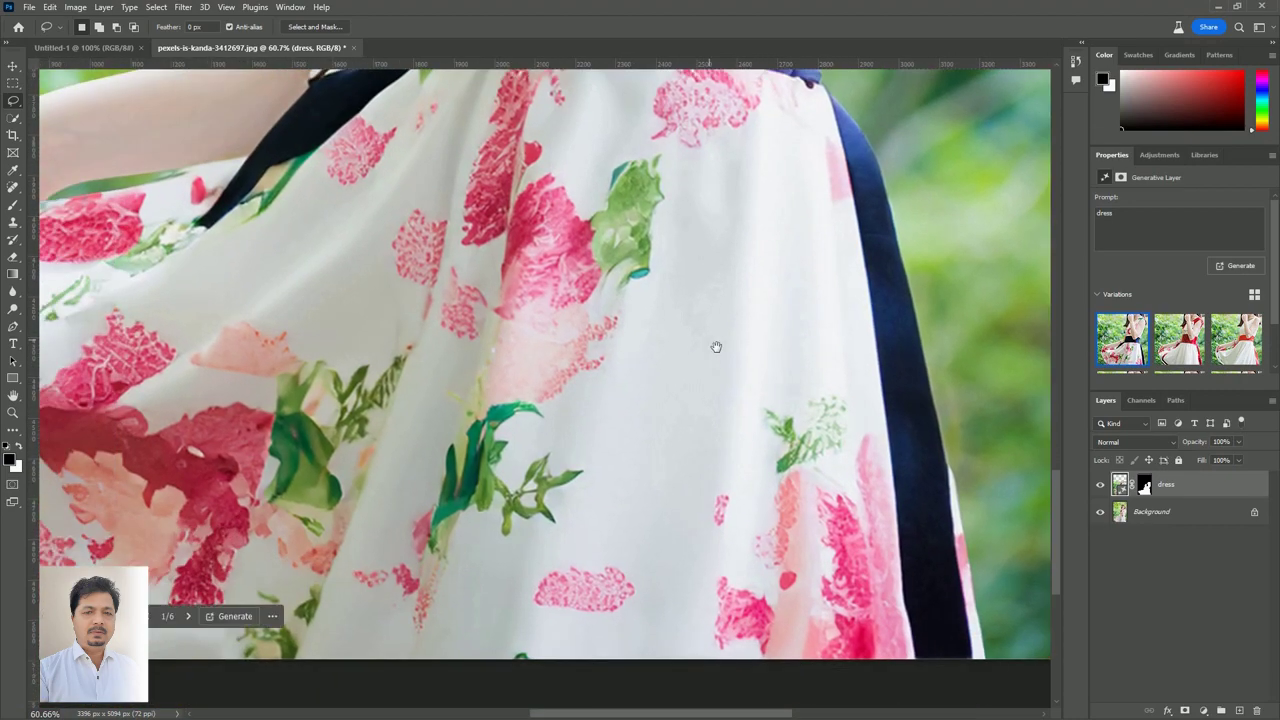
key(ctrl+0)
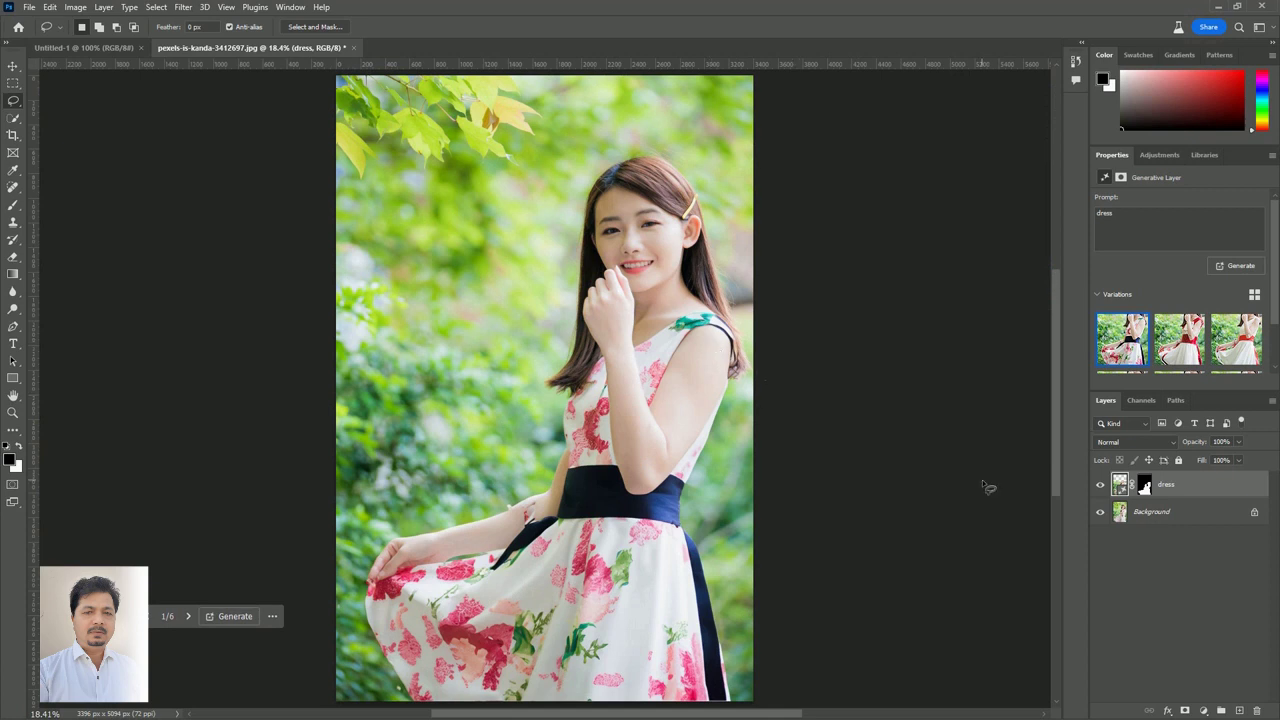
Step: On the Background layer, lasso the foliage around the woman, adding the top and left edges
click(1201, 518)
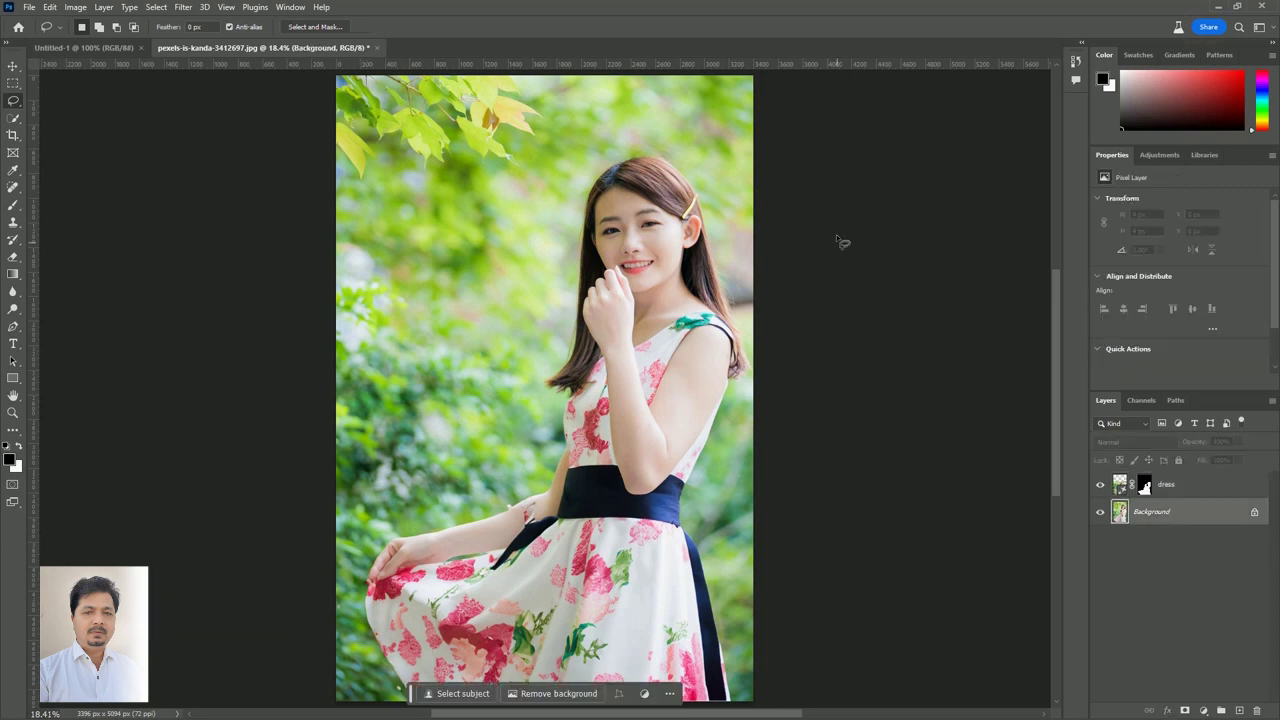
mouse_move(613, 172)
mouse_down()
mouse_move(564, 358)
mouse_move(555, 472)
mouse_move(507, 510)
mouse_move(378, 550)
mouse_move(374, 642)
mouse_move(418, 705)
mouse_move(341, 704)
mouse_move(343, 80)
mouse_move(630, 80)
mouse_move(760, 86)
mouse_move(775, 244)
mouse_move(759, 708)
mouse_move(736, 696)
mouse_move(680, 496)
mouse_move(746, 352)
mouse_move(688, 180)
mouse_move(641, 162)
mouse_move(613, 172)
mouse_up()
double_click(609, 176)
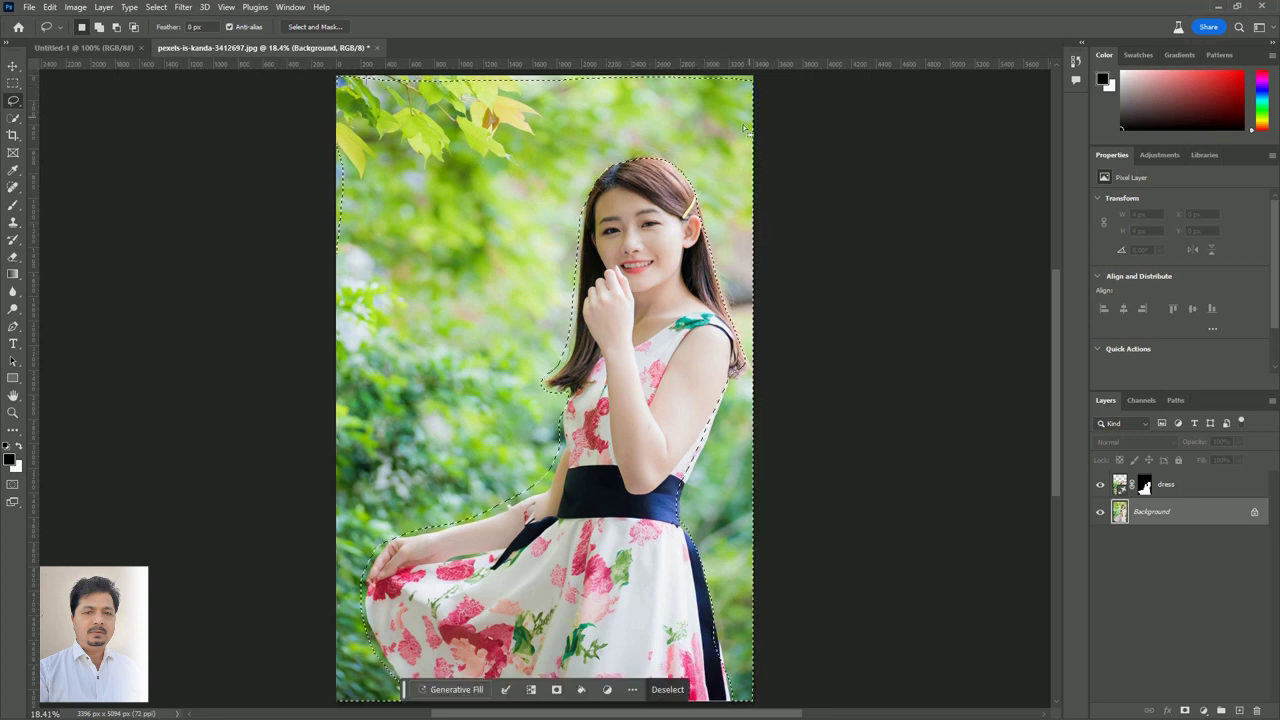
mouse_move(750, 122)
mouse_down()
mouse_move(760, 92)
mouse_move(748, 70)
mouse_move(470, 95)
mouse_move(595, 64)
mouse_move(647, 68)
mouse_up()
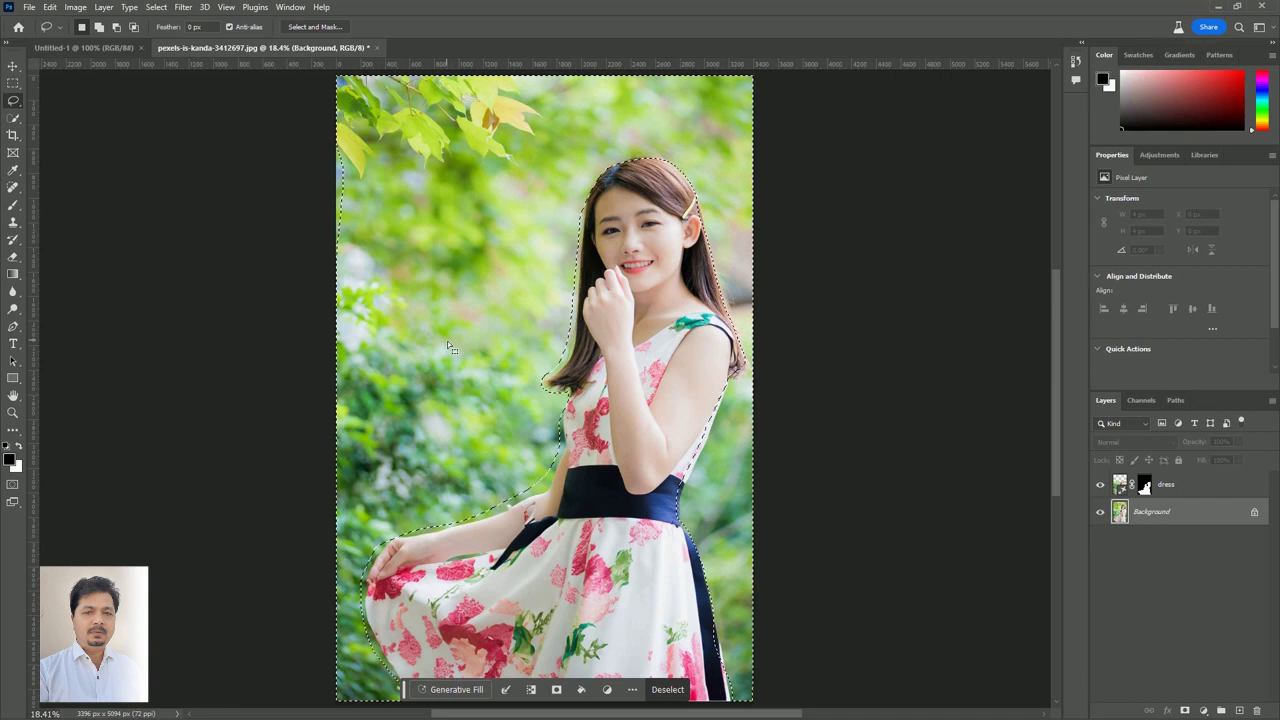
drag(333, 118, 343, 313)
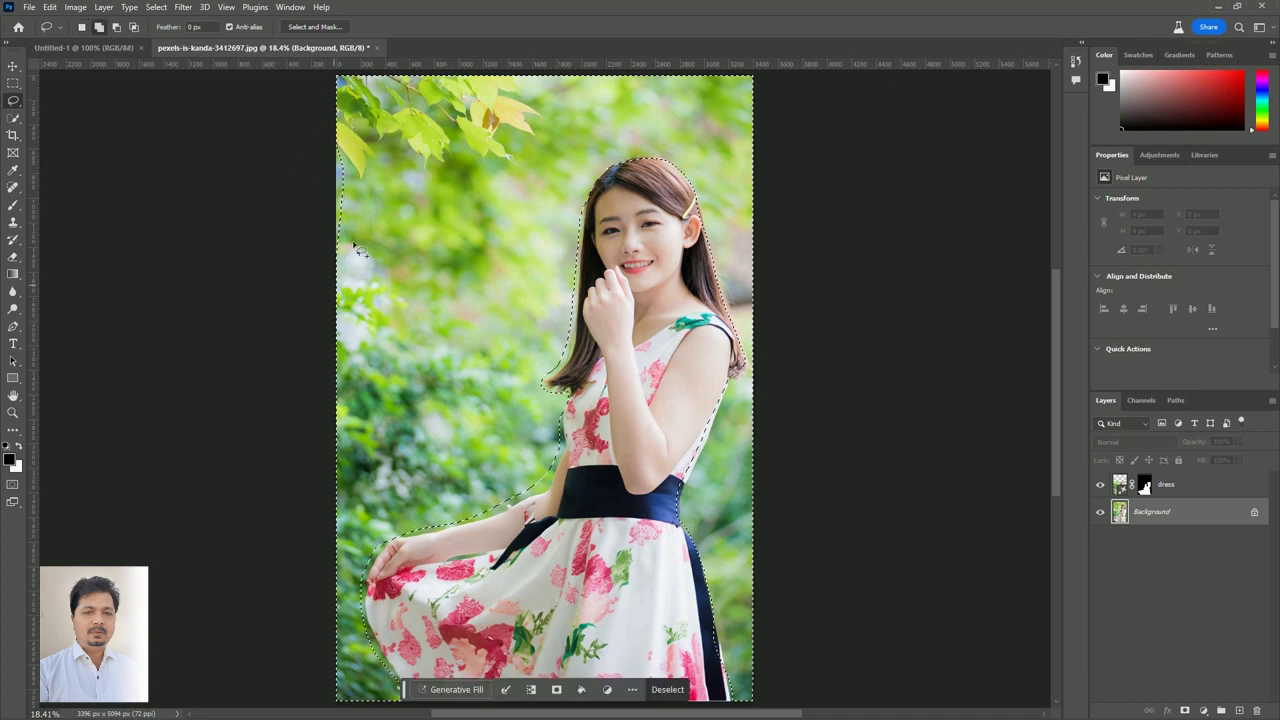
drag(356, 137, 336, 195)
Step: Generative Fill the background with 'mountains' and keep the first variation with flowers
click(452, 689)
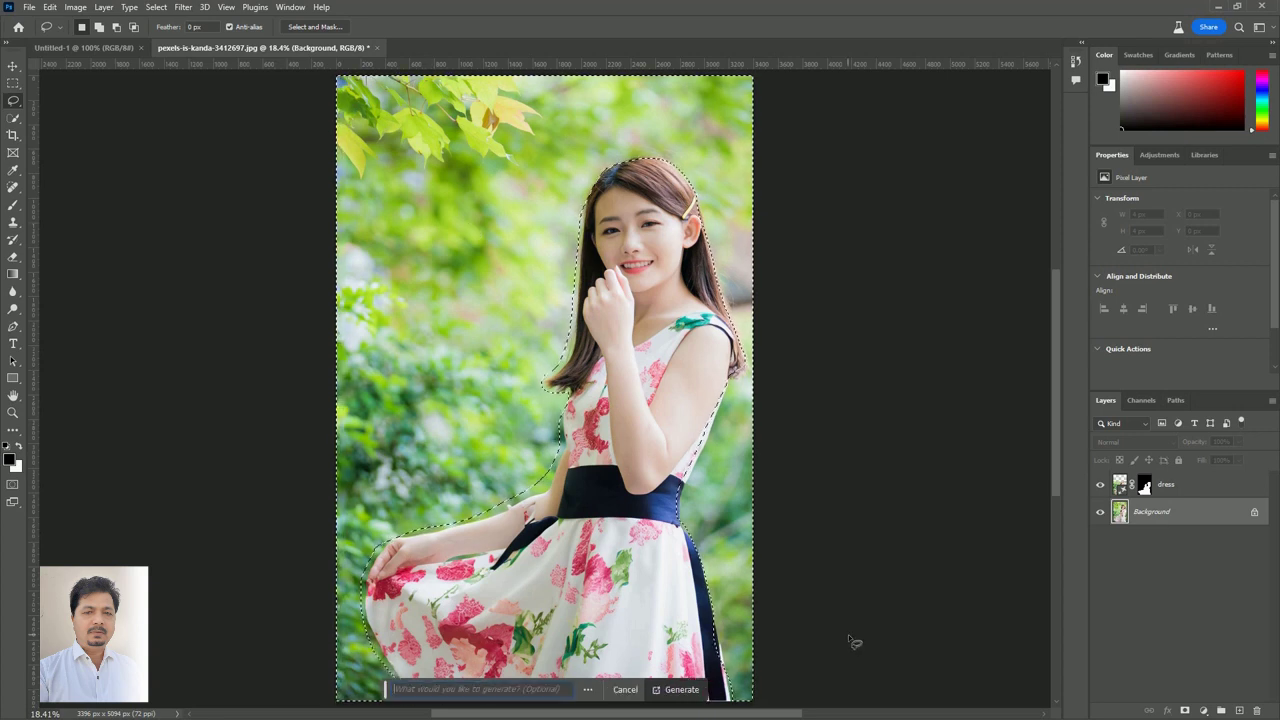
text(mounta)
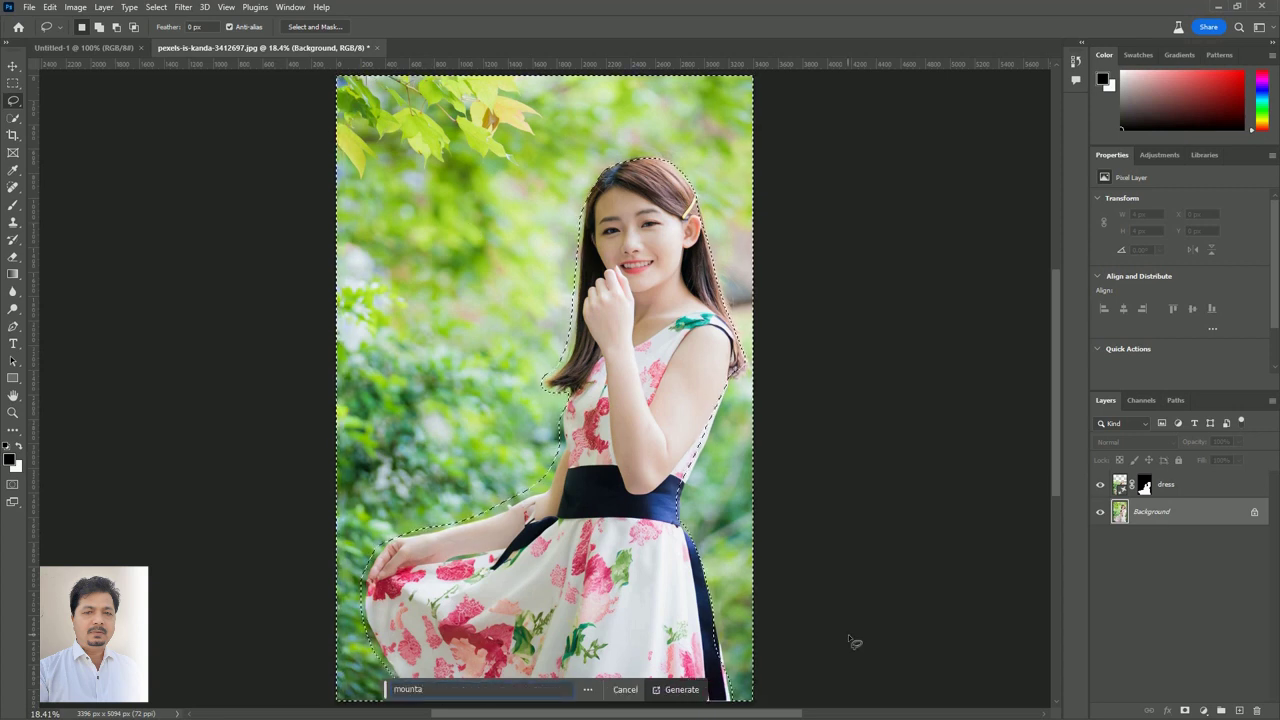
text(ins)
key(Return)
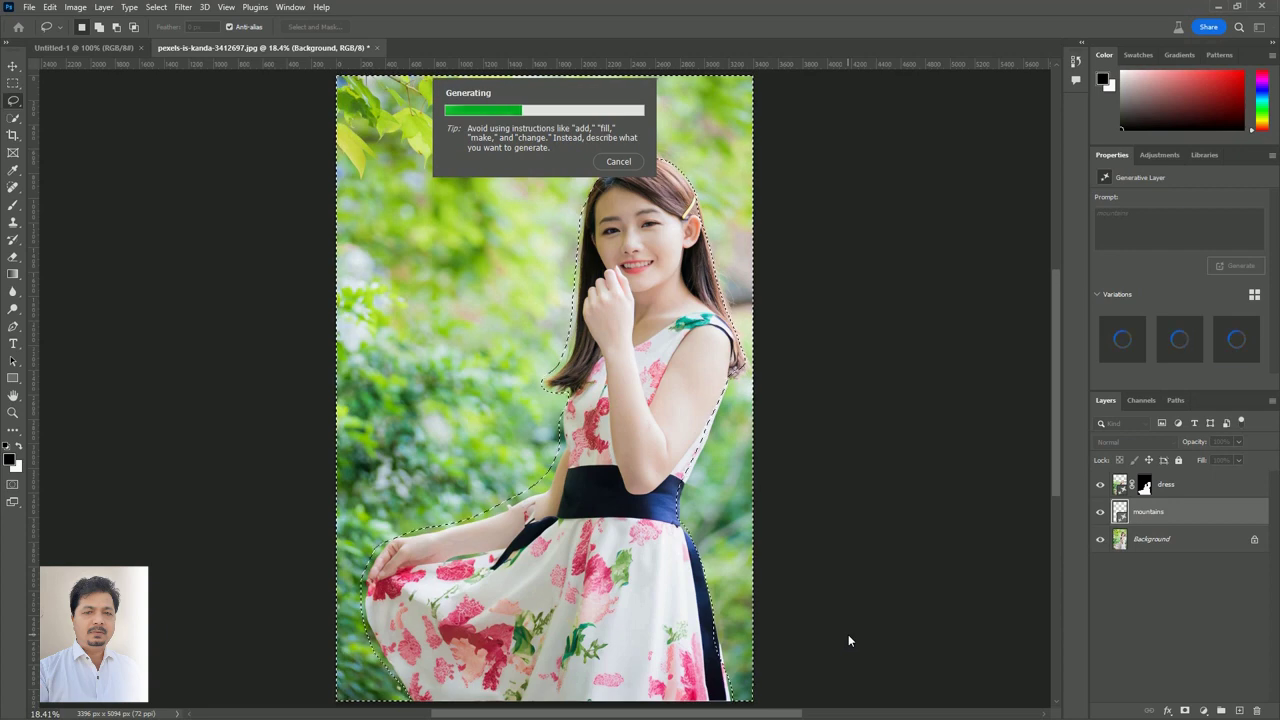
click(1194, 344)
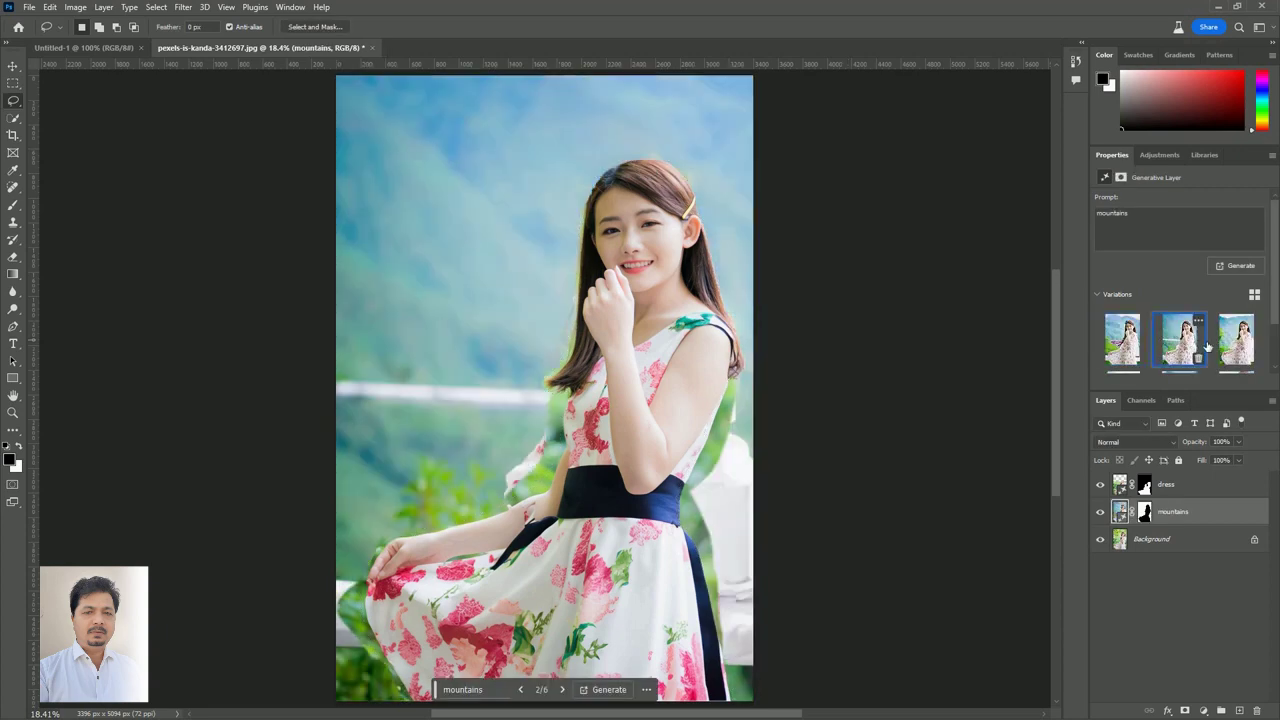
click(1242, 348)
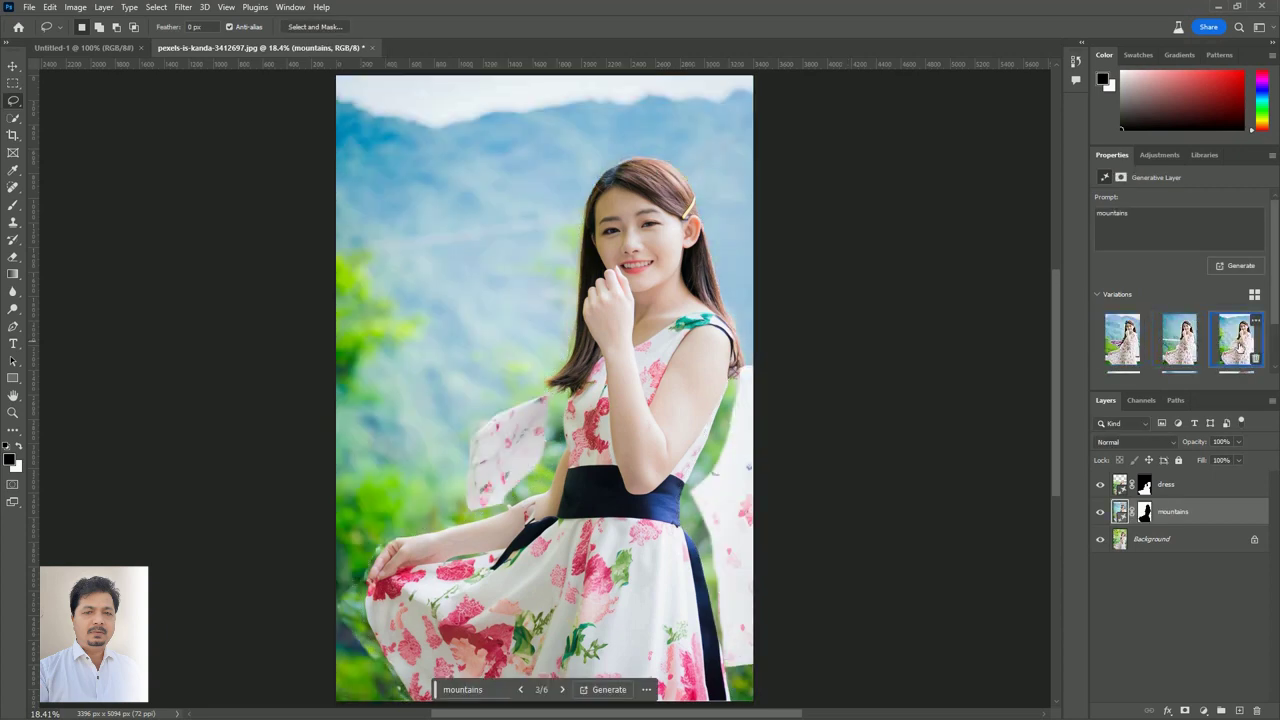
click(1130, 345)
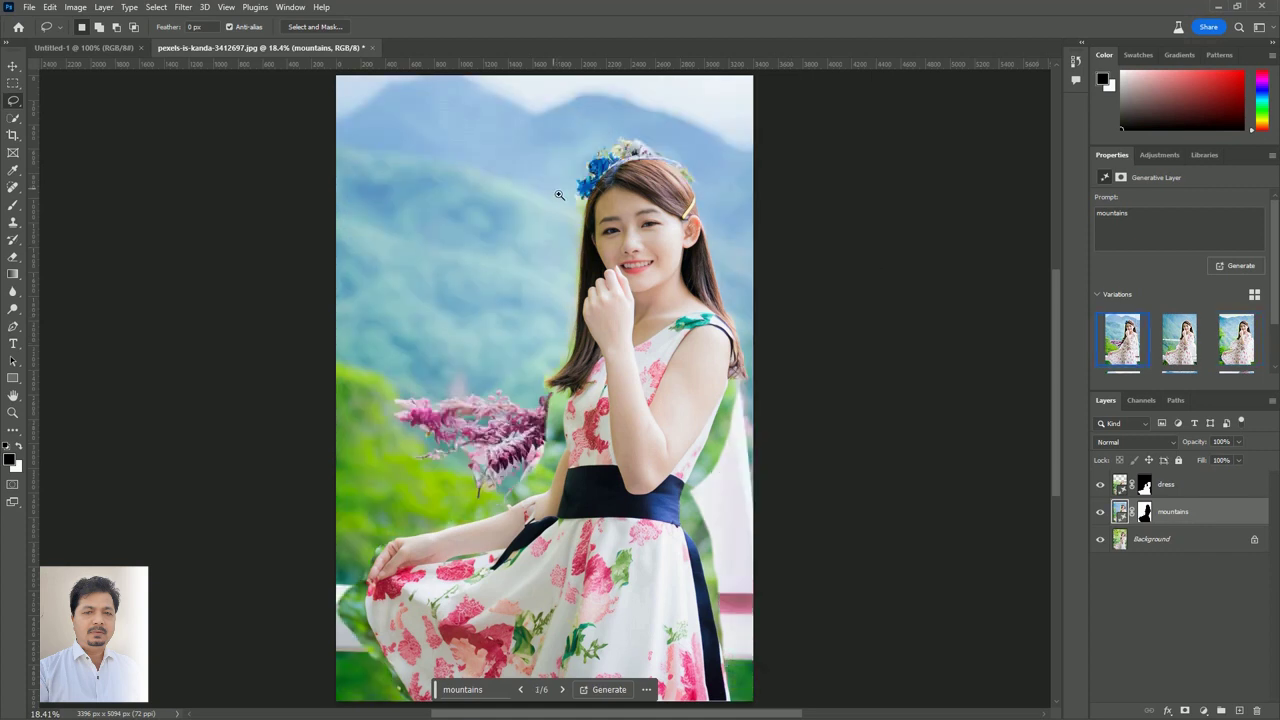
Step: Scroll and pan around the image to inspect the fill near the arm and sash, then fit to screen
scroll(580, 243, up, 5)
scroll(609, 277, up, 7)
scroll(675, 450, up, 1)
scroll(640, 440, down, 3)
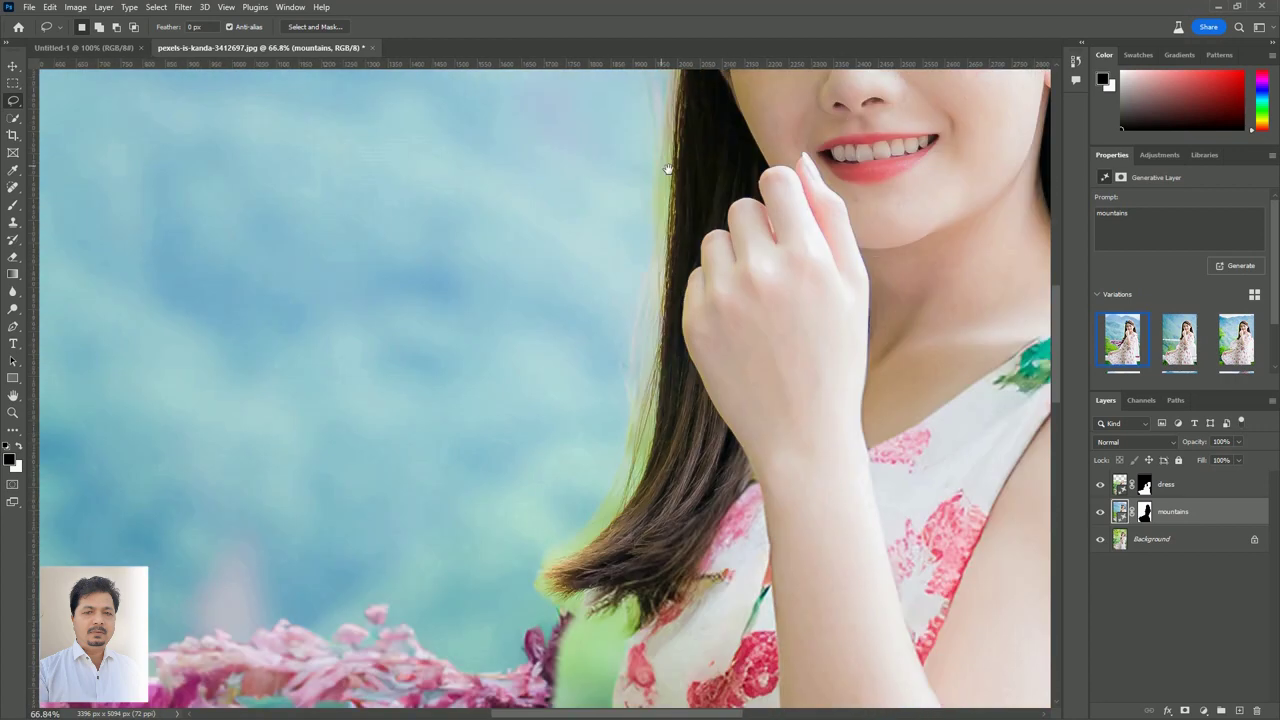
scroll(580, 430, down, 3)
scroll(500, 415, down, 3)
scroll(410, 399, down, 3)
scroll(410, 399, right, 2)
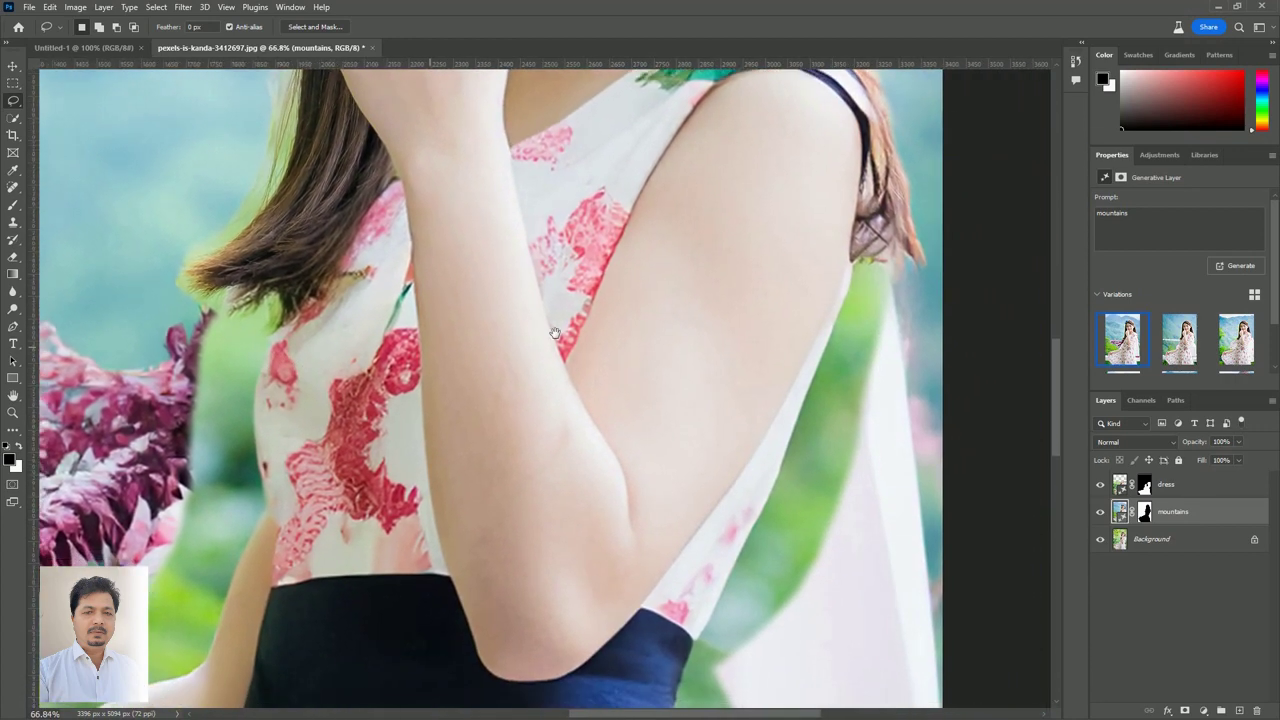
scroll(600, 500, up, 3)
scroll(689, 620, up, 3)
scroll(667, 328, up, 1)
scroll(667, 328, up, 3)
scroll(667, 328, left, 1)
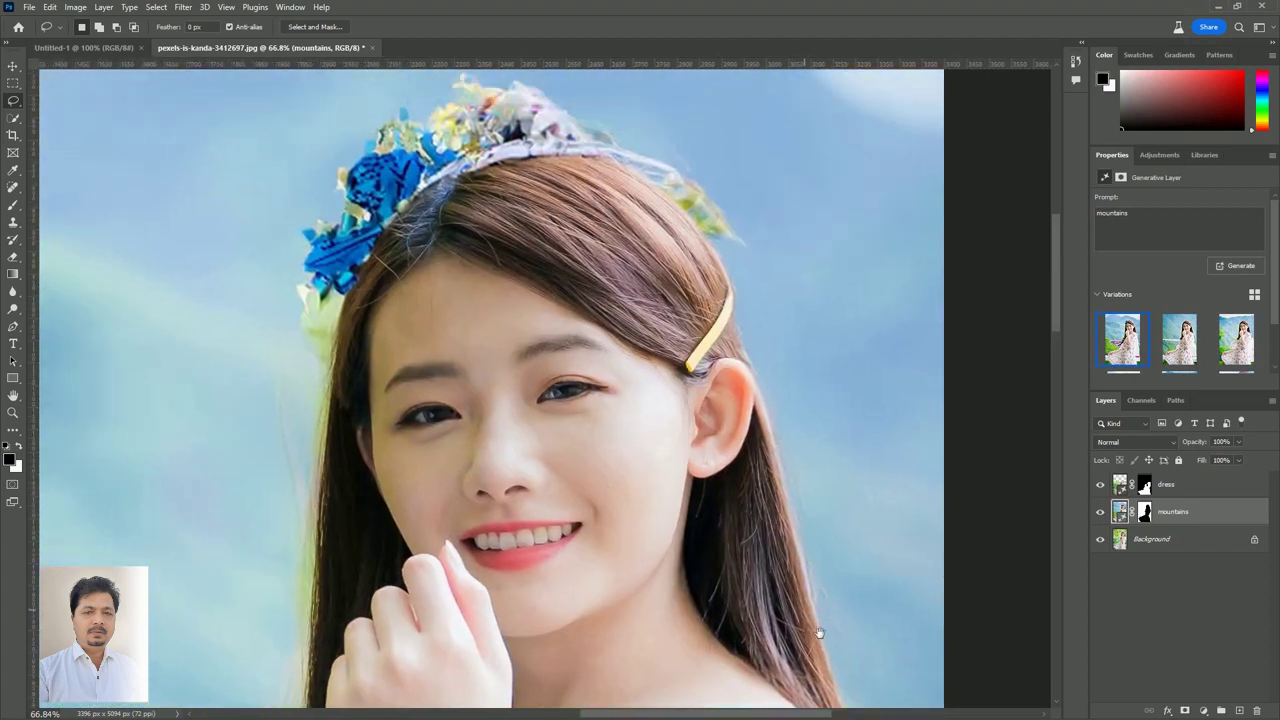
scroll(750, 250, down, 3)
scroll(800, 200, down, 1)
scroll(720, 360, down, 3)
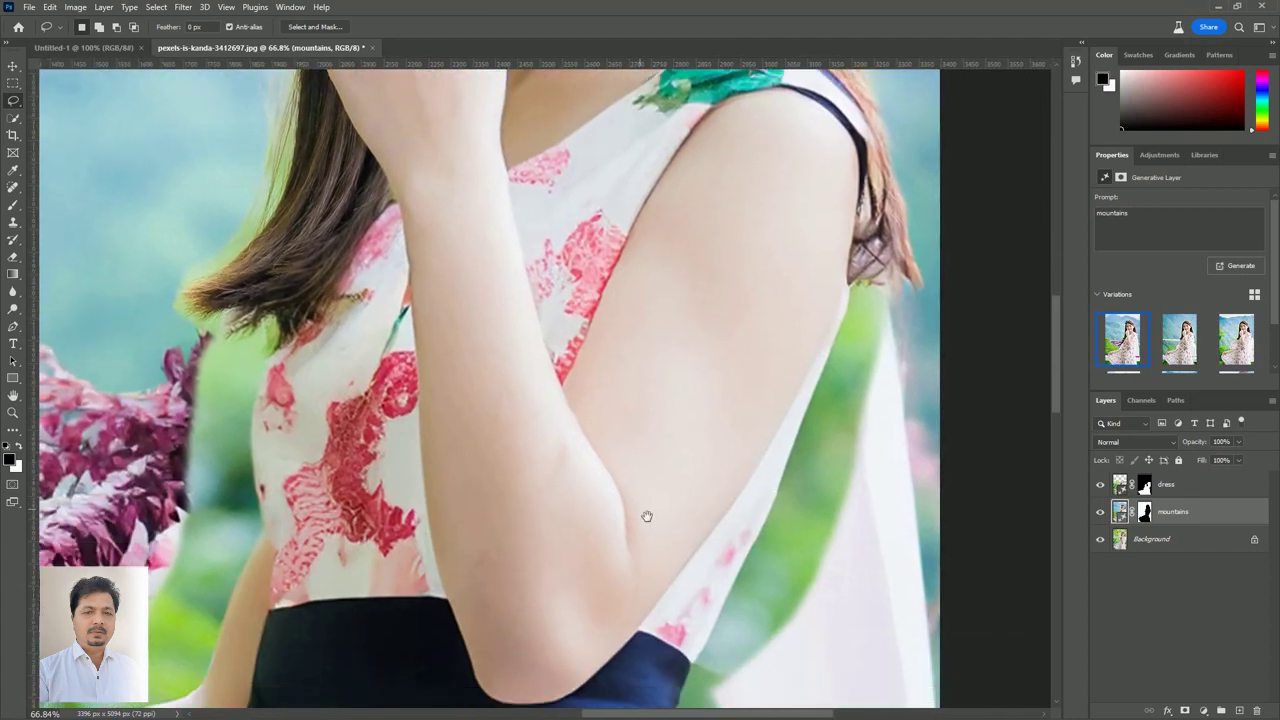
scroll(610, 360, down, 3)
scroll(540, 340, down, 3)
scroll(520, 370, down, 2)
scroll(537, 277, left, 2)
drag(537, 277, 825, 640)
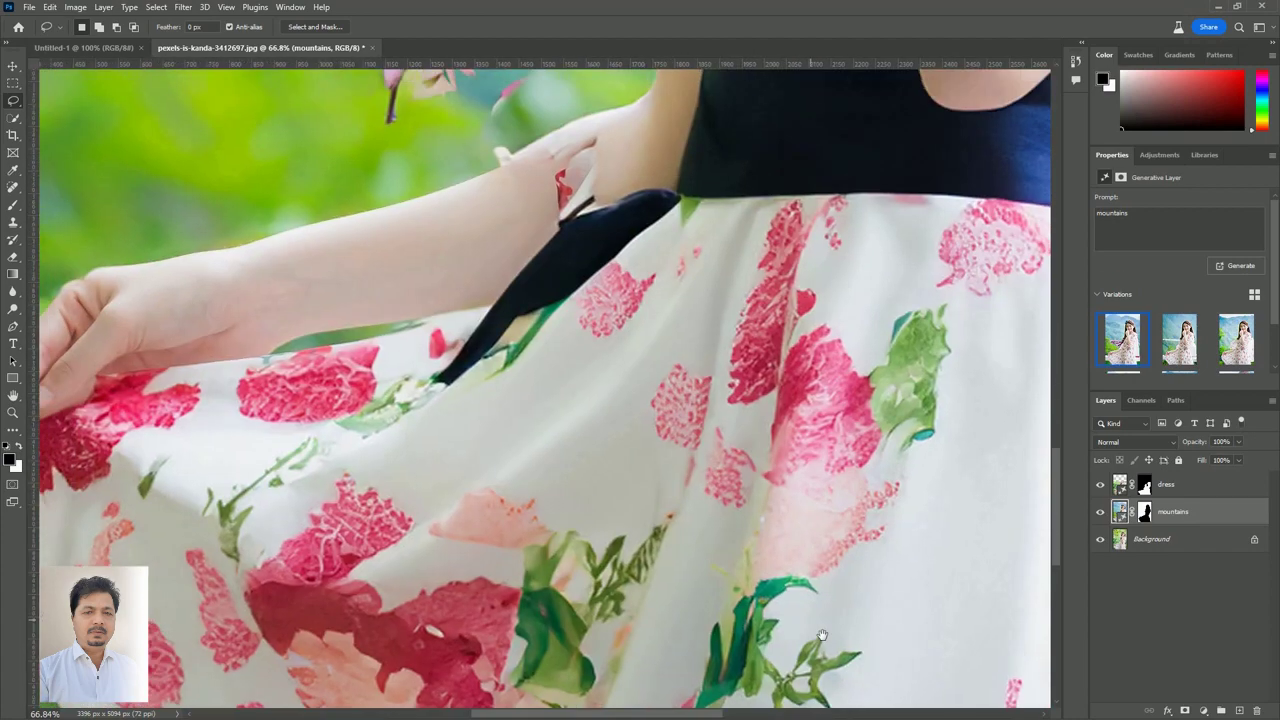
key(ctrl+0)
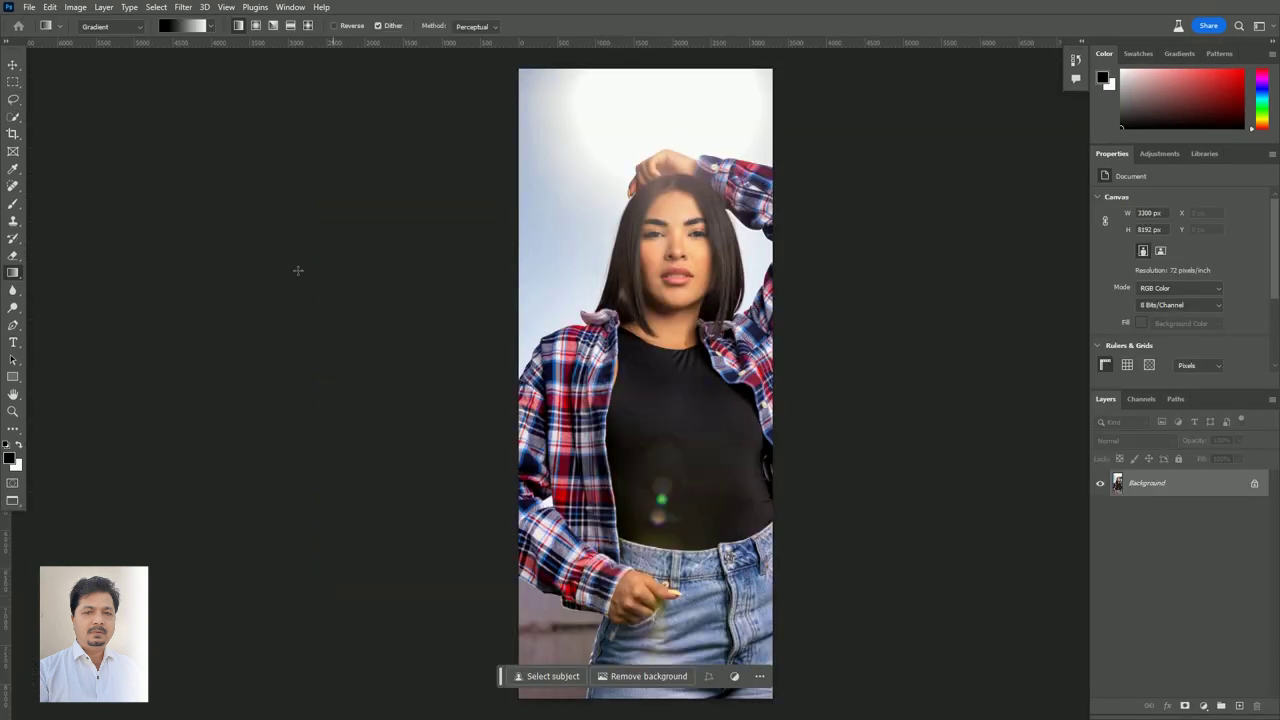
Step: Crop-widen the plaid-shirt canvas equally on both sides, adding white side strips
click(13, 134)
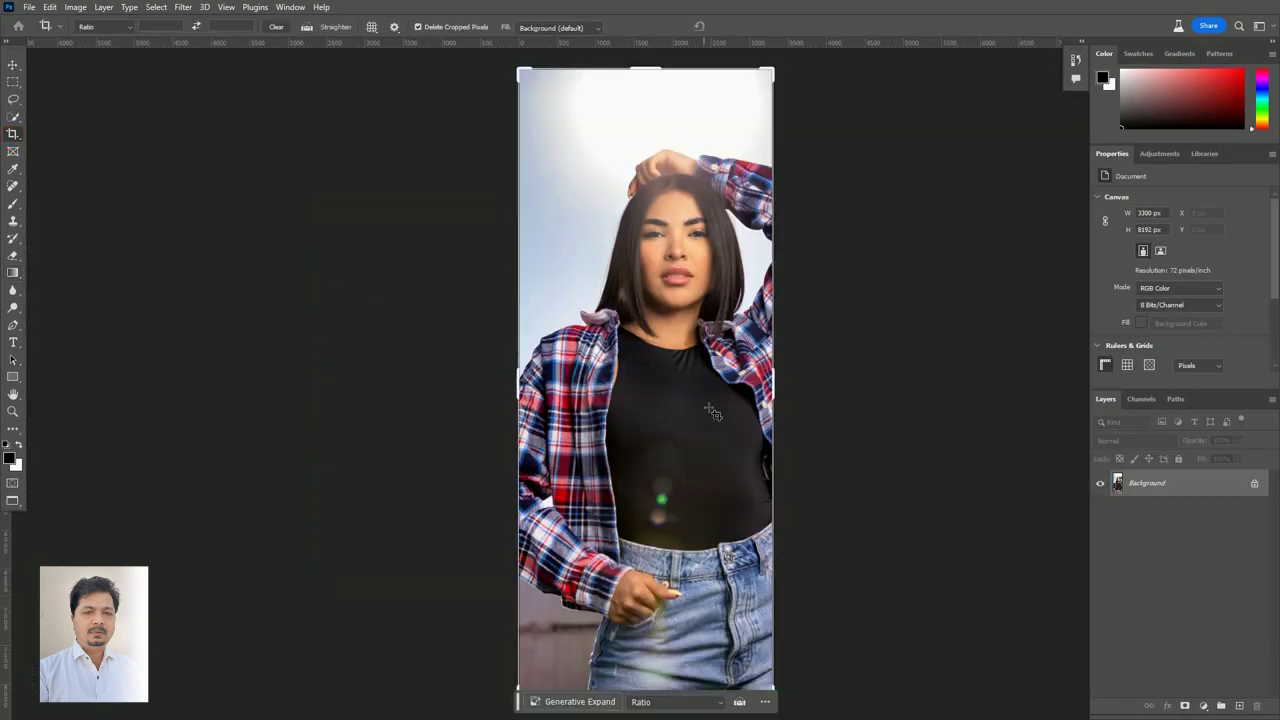
drag(779, 392, 885, 403)
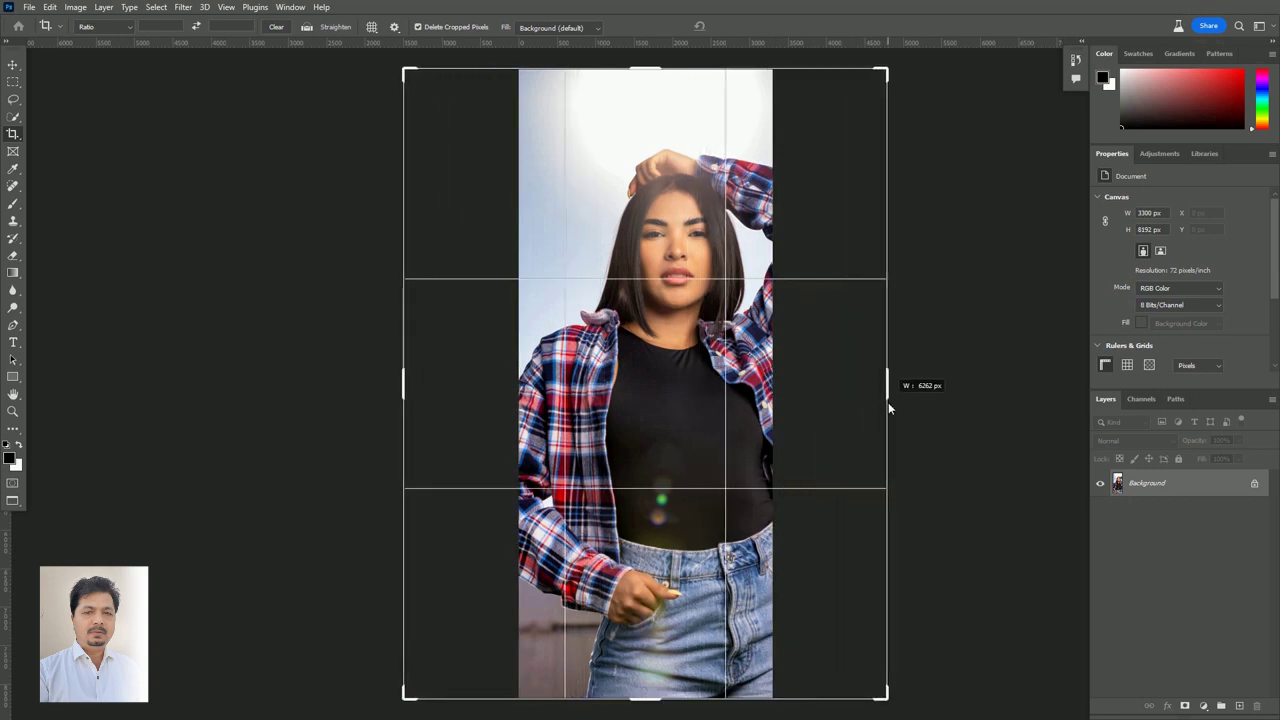
drag(885, 402, 894, 402)
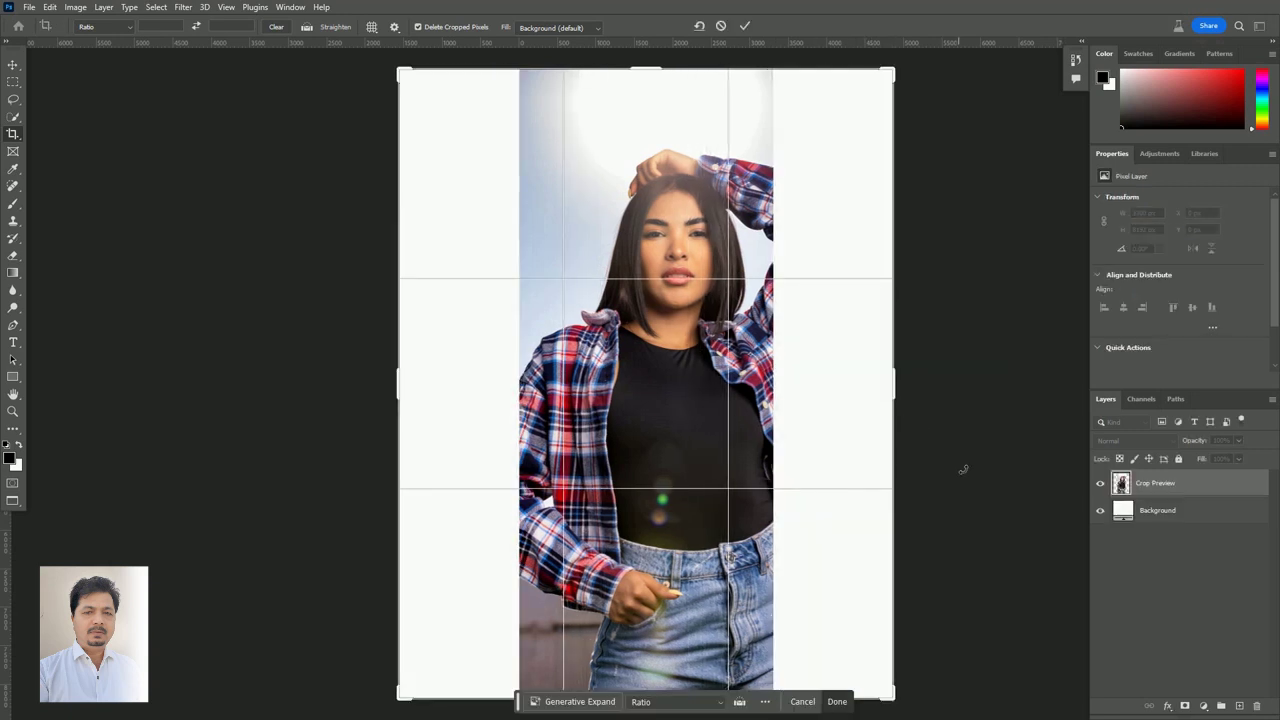
key(Return)
Step: Marquee-select both the left and right white strips together
key(m)
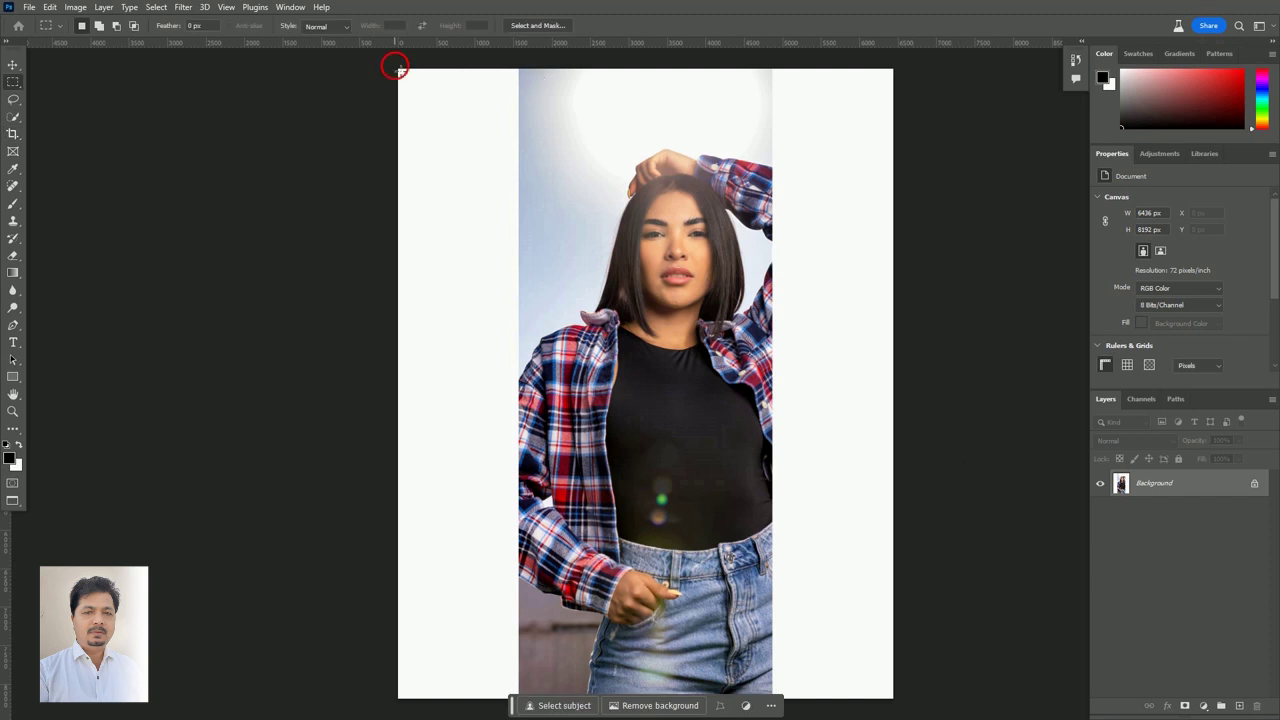
drag(399, 69, 535, 649)
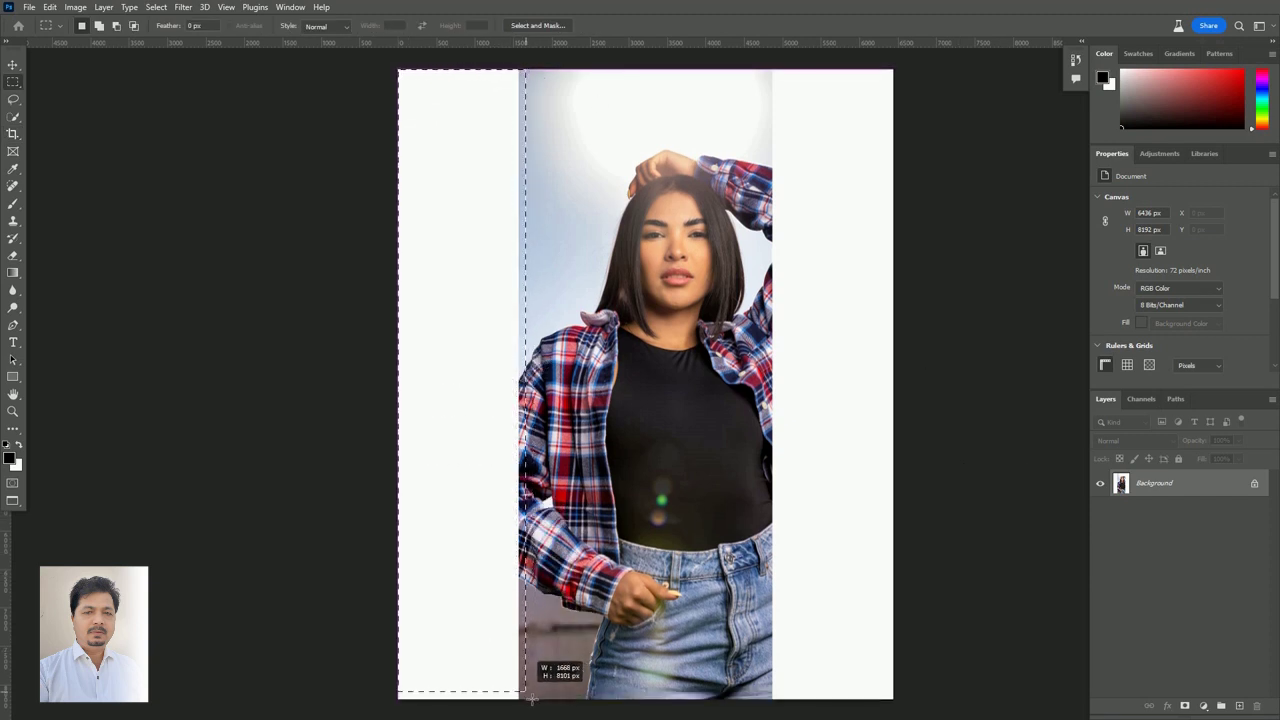
drag(540, 662, 527, 698)
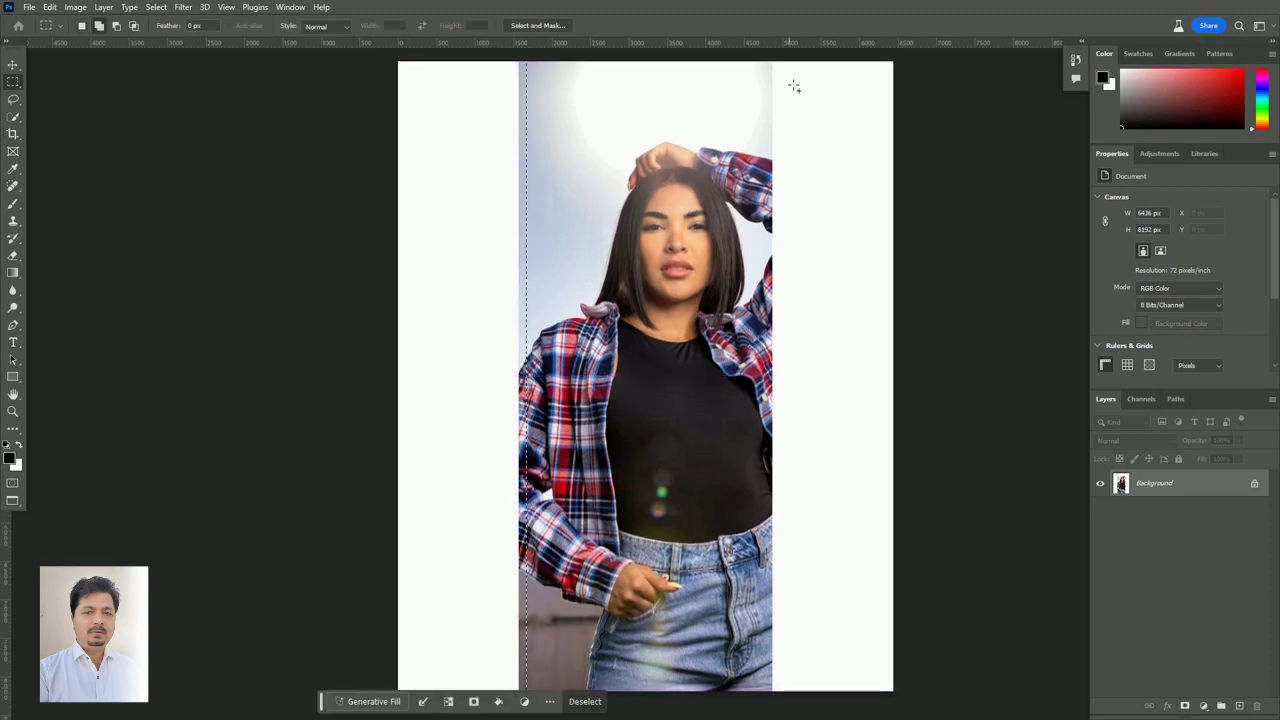
scroll(775, 80, up, 1)
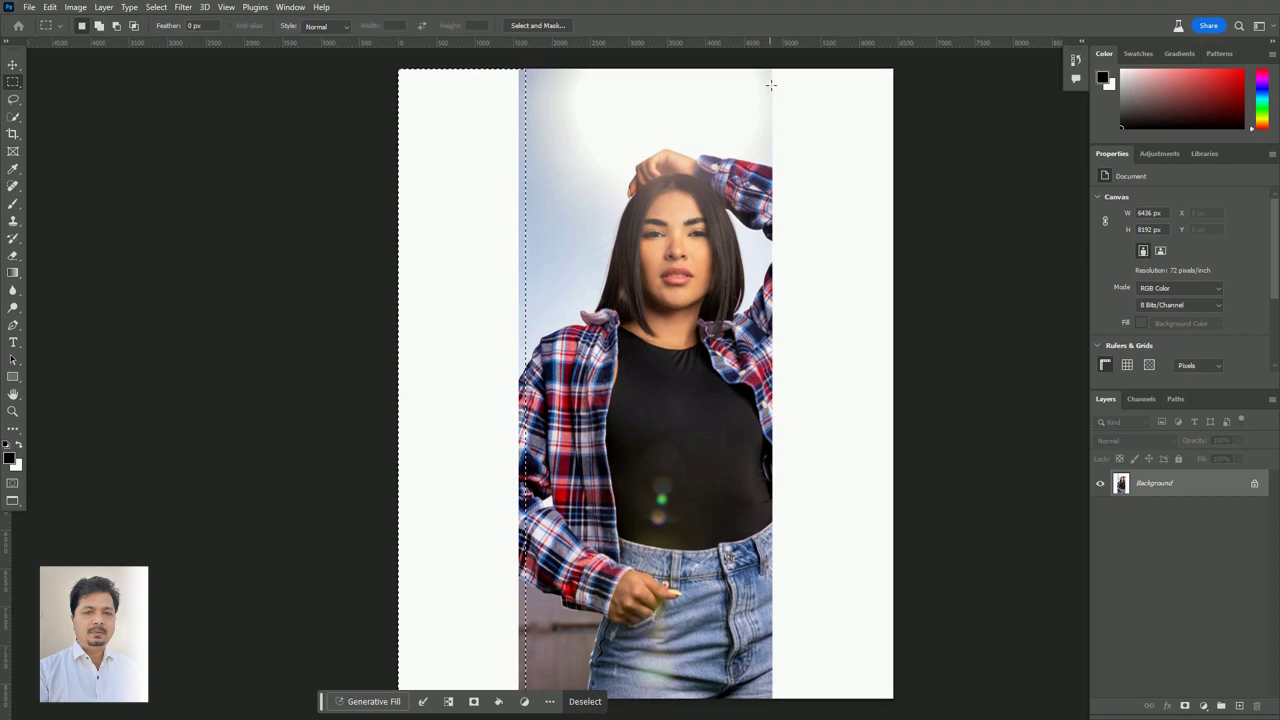
key(shift)
mouse_move(775, 77)
mouse_down()
mouse_move(917, 628)
mouse_move(910, 447)
mouse_up()
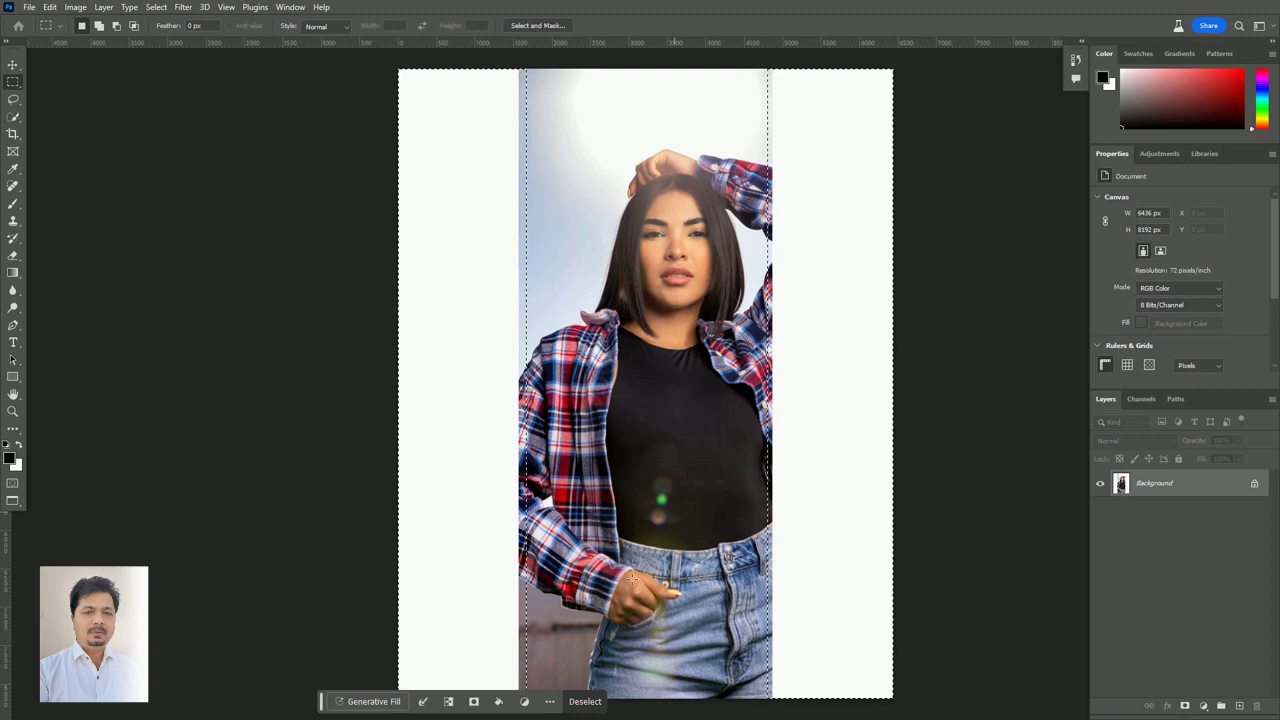
Step: Generate scenery into the strips with an empty prompt and preview variations 2 and 3
click(372, 701)
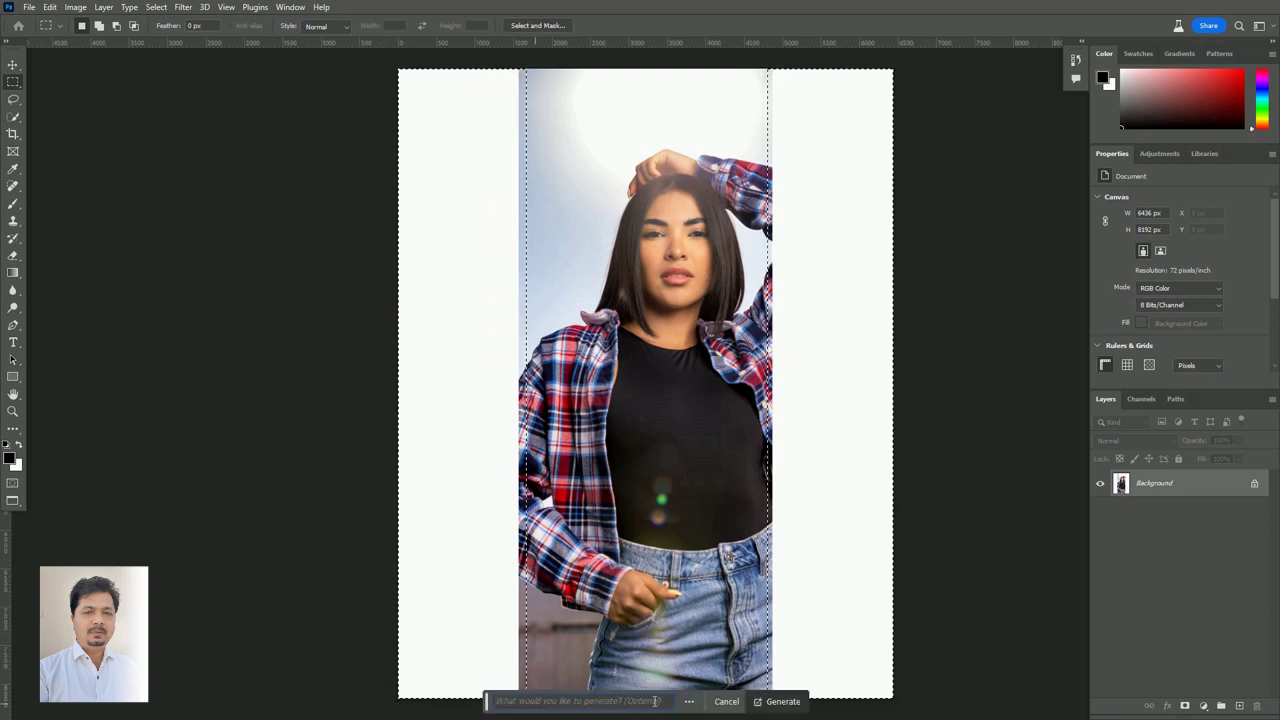
click(782, 702)
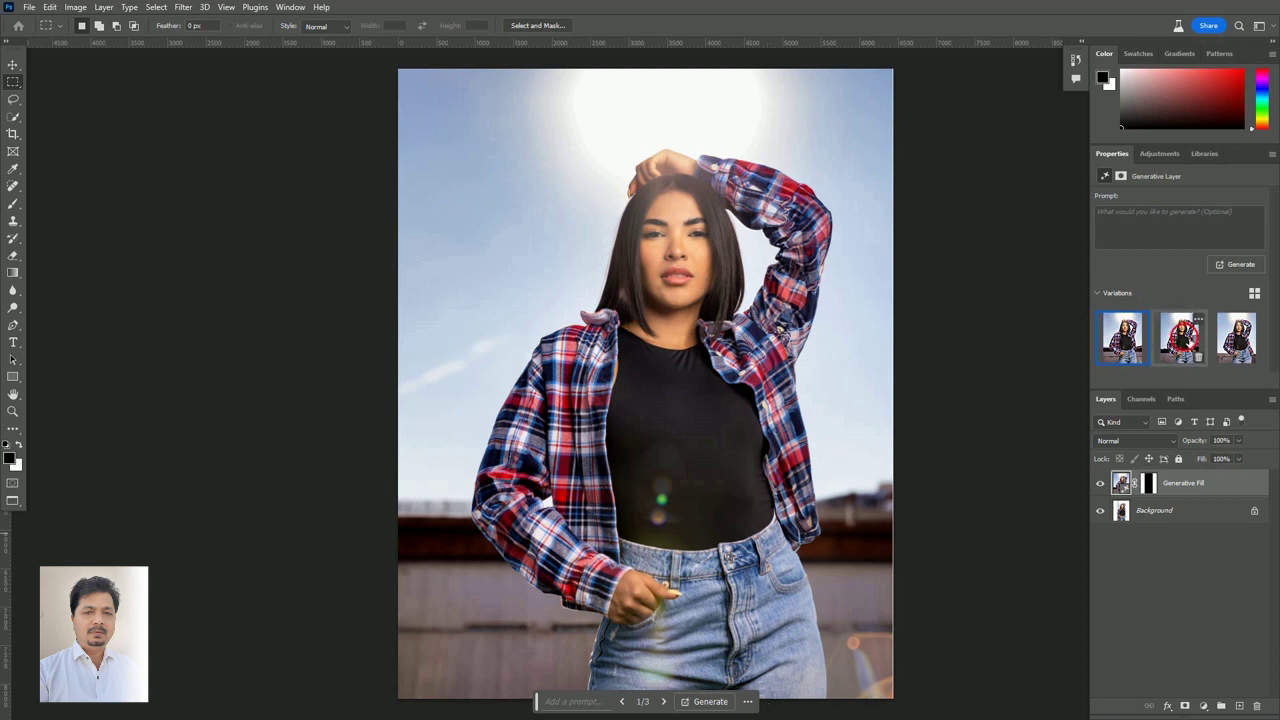
click(1180, 340)
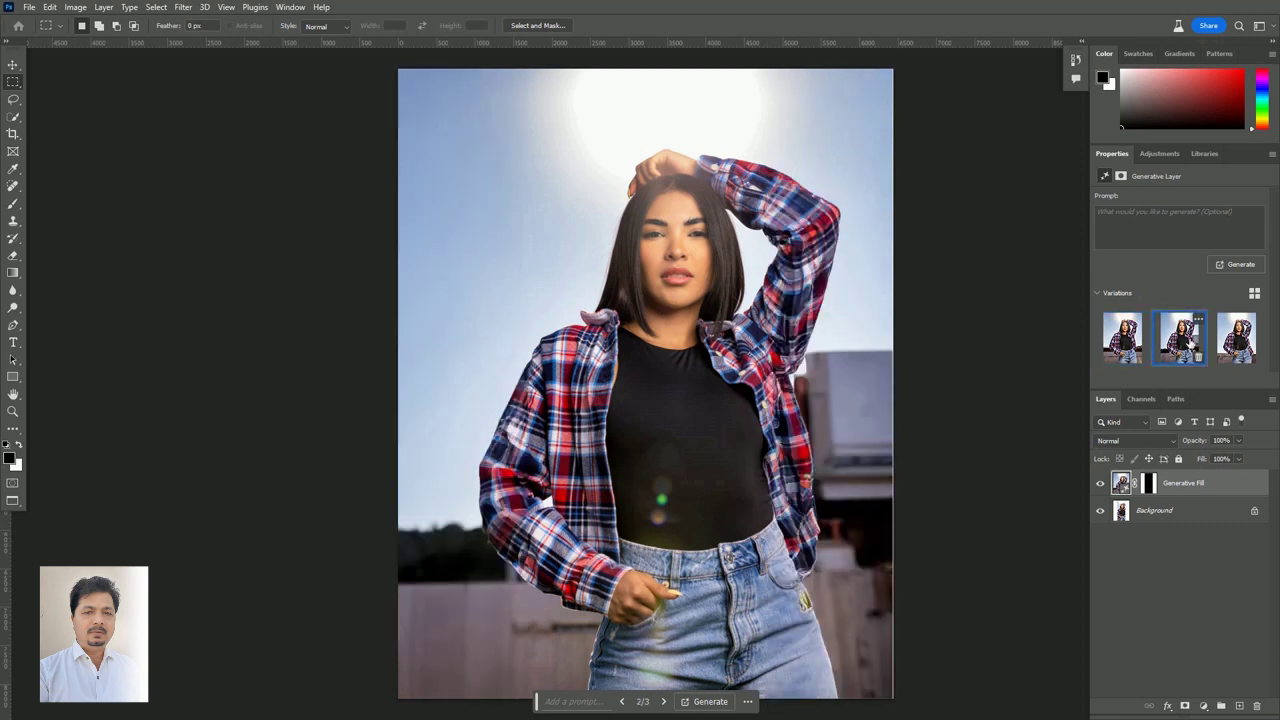
mouse_move(1237, 337)
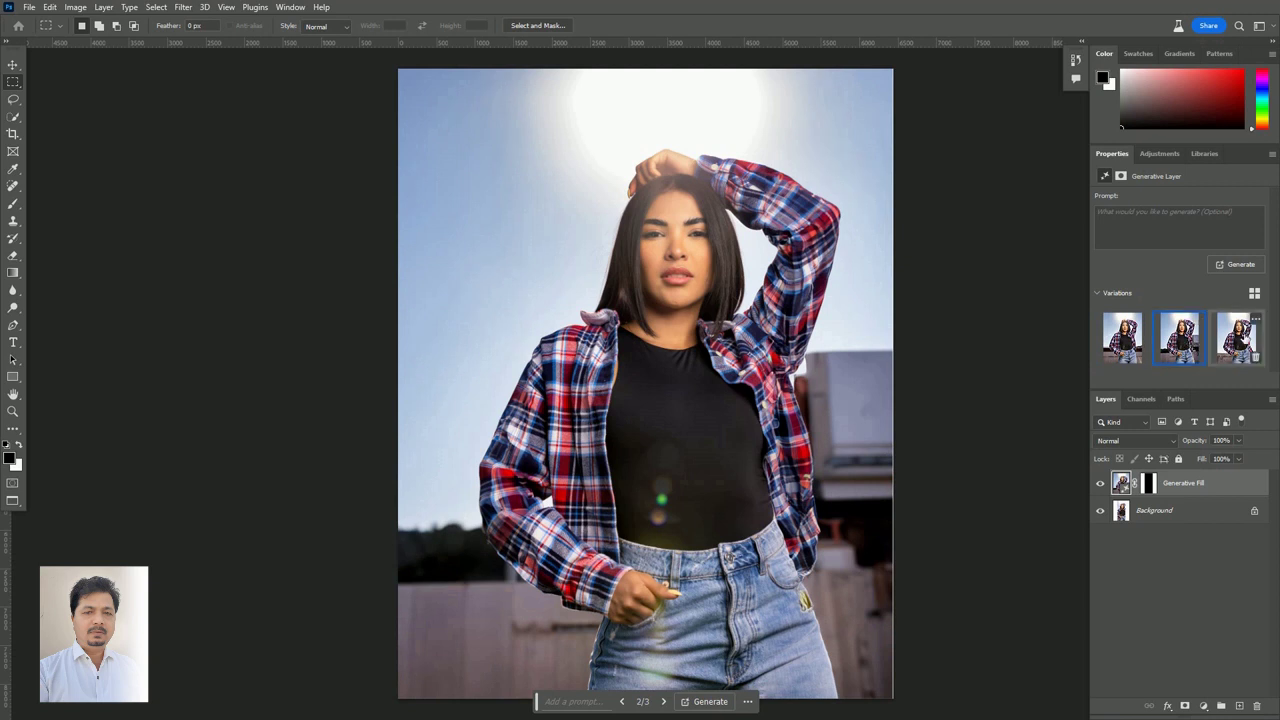
click(1238, 340)
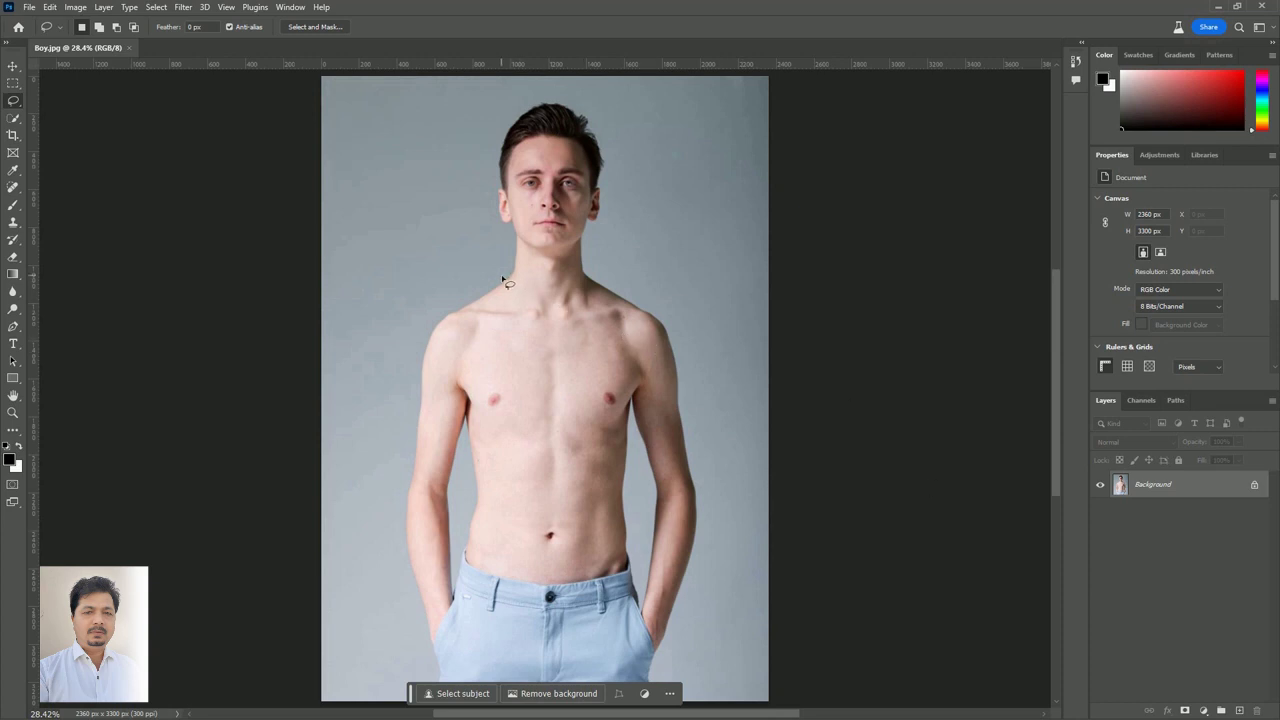
Step: Lasso the man's torso and generate 'man body builder', keeping the first variation
mouse_move(499, 279)
mouse_down()
mouse_move(401, 490)
mouse_move(458, 633)
mouse_move(472, 582)
mouse_up()
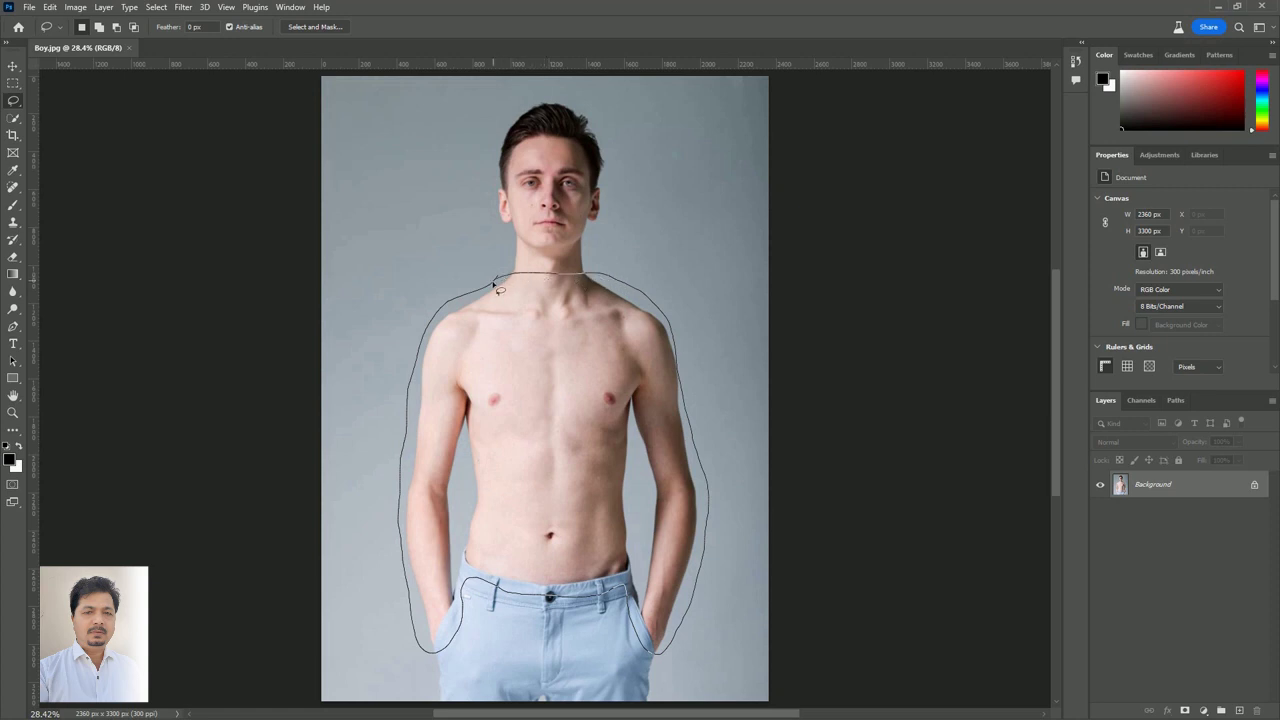
drag(498, 289, 491, 287)
click(464, 672)
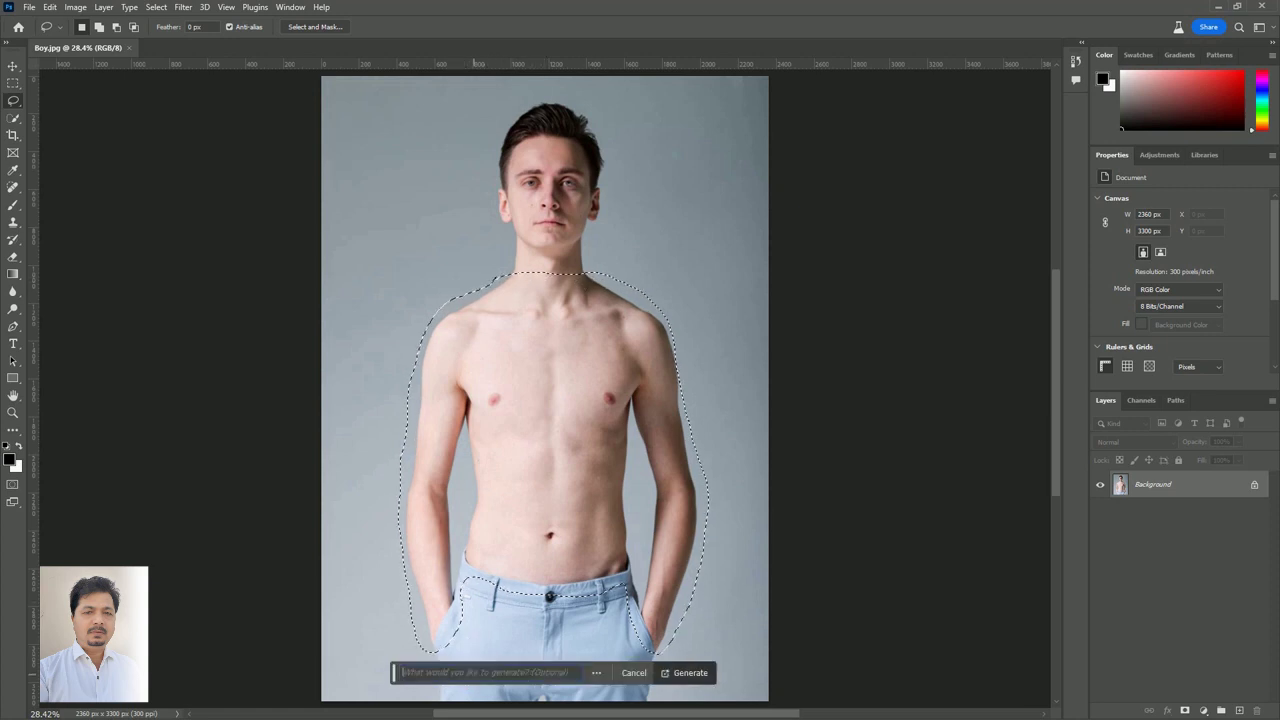
text(man body buil)
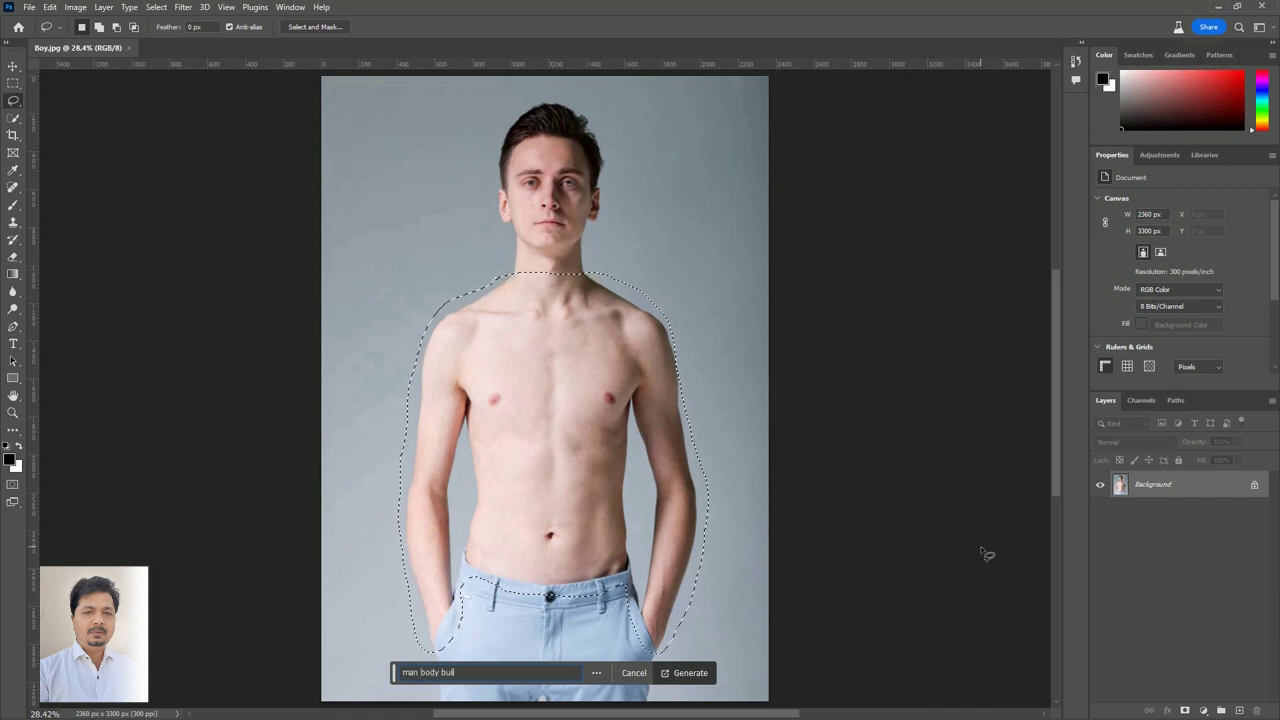
text(d)
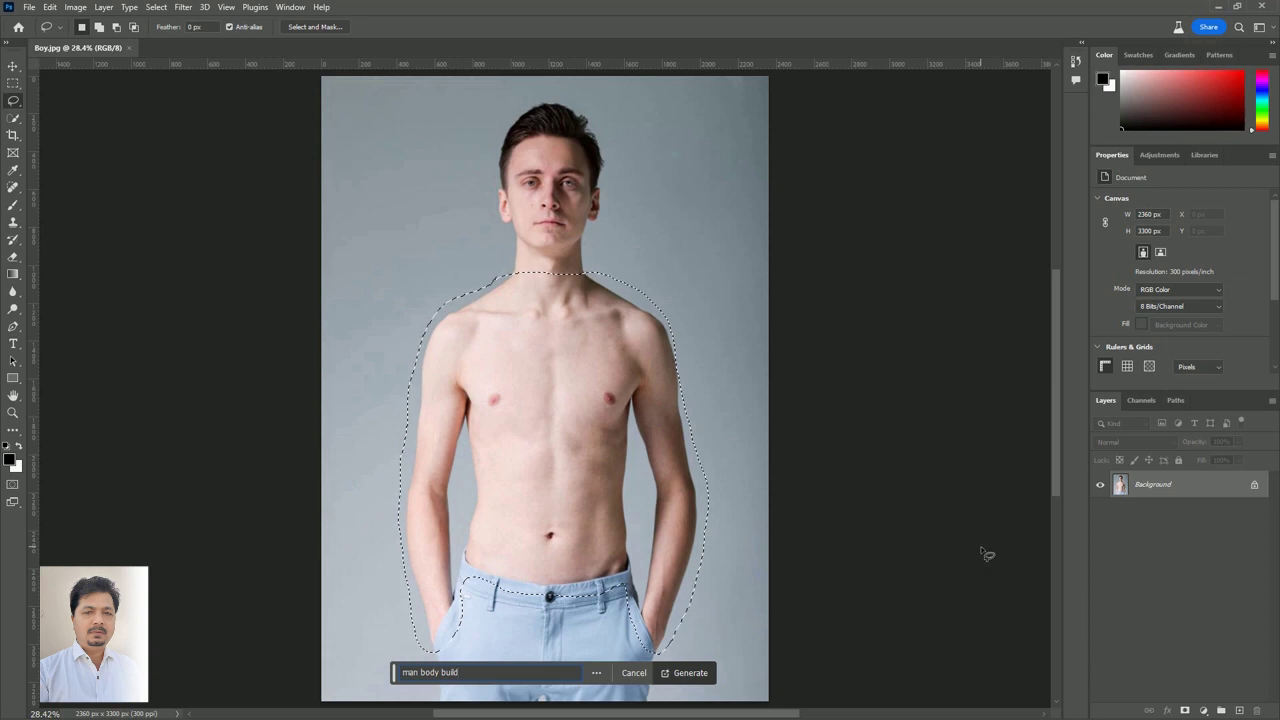
text(er)
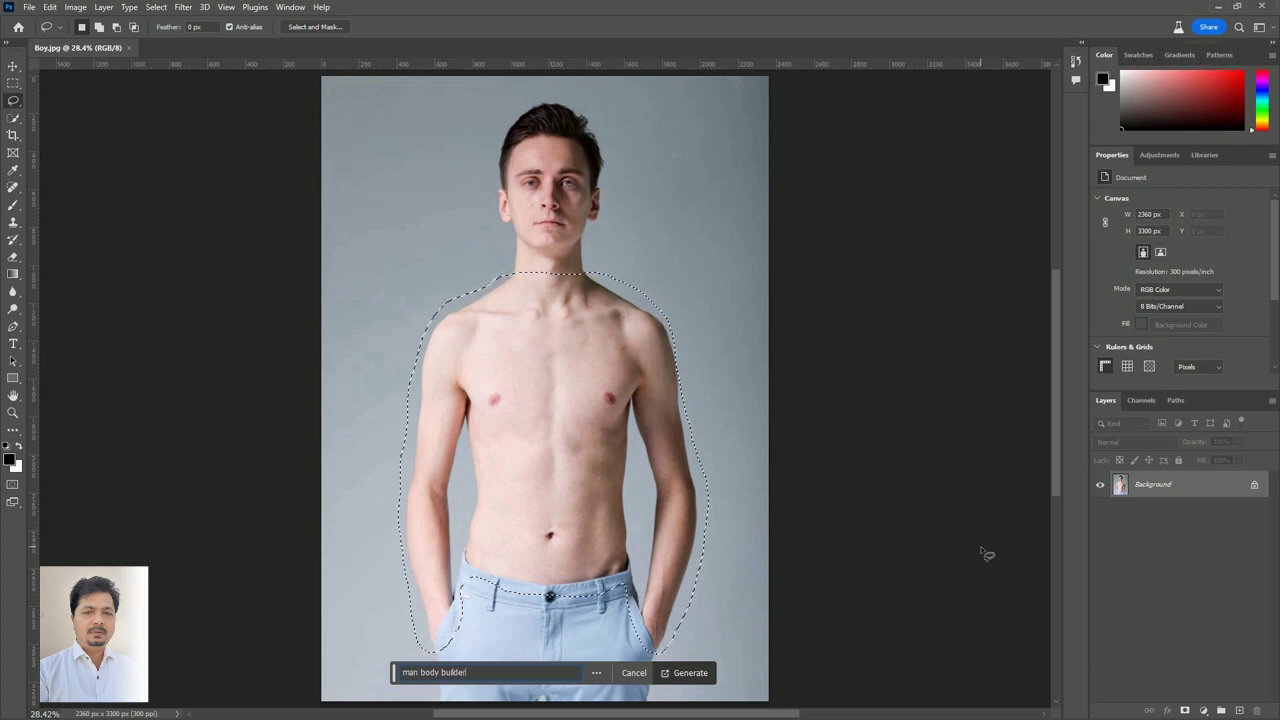
key(Return)
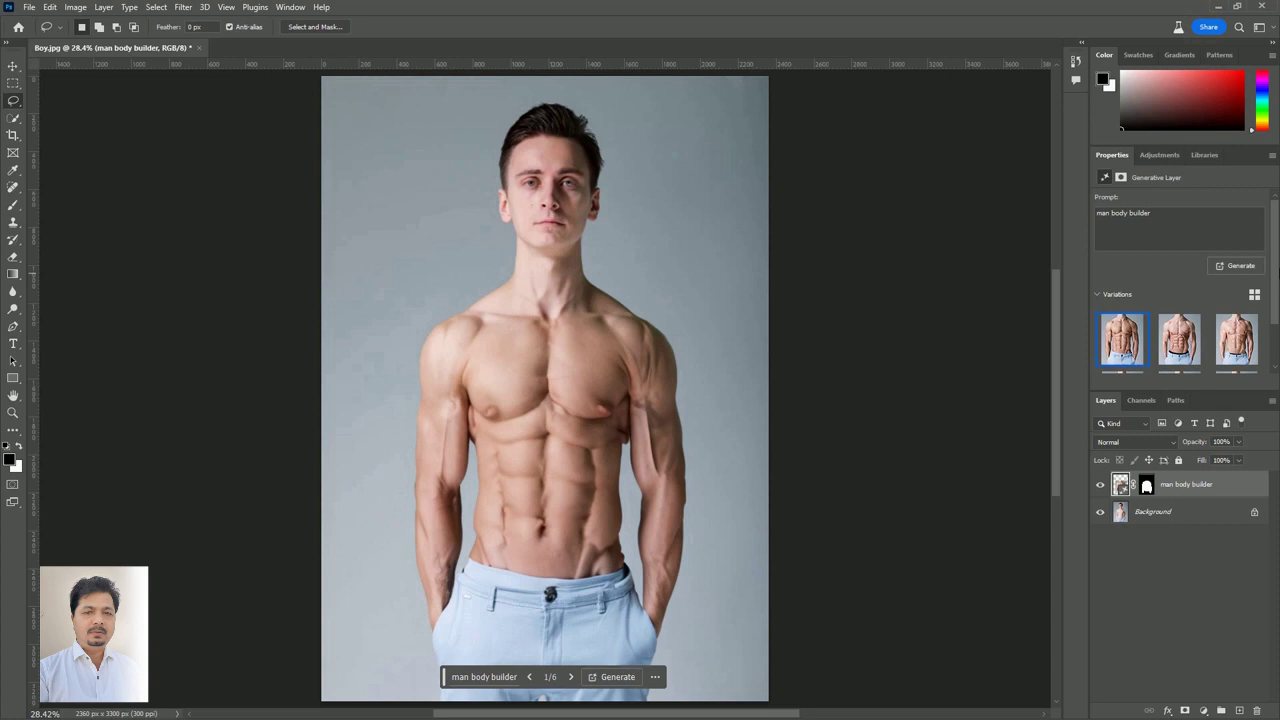
click(1173, 334)
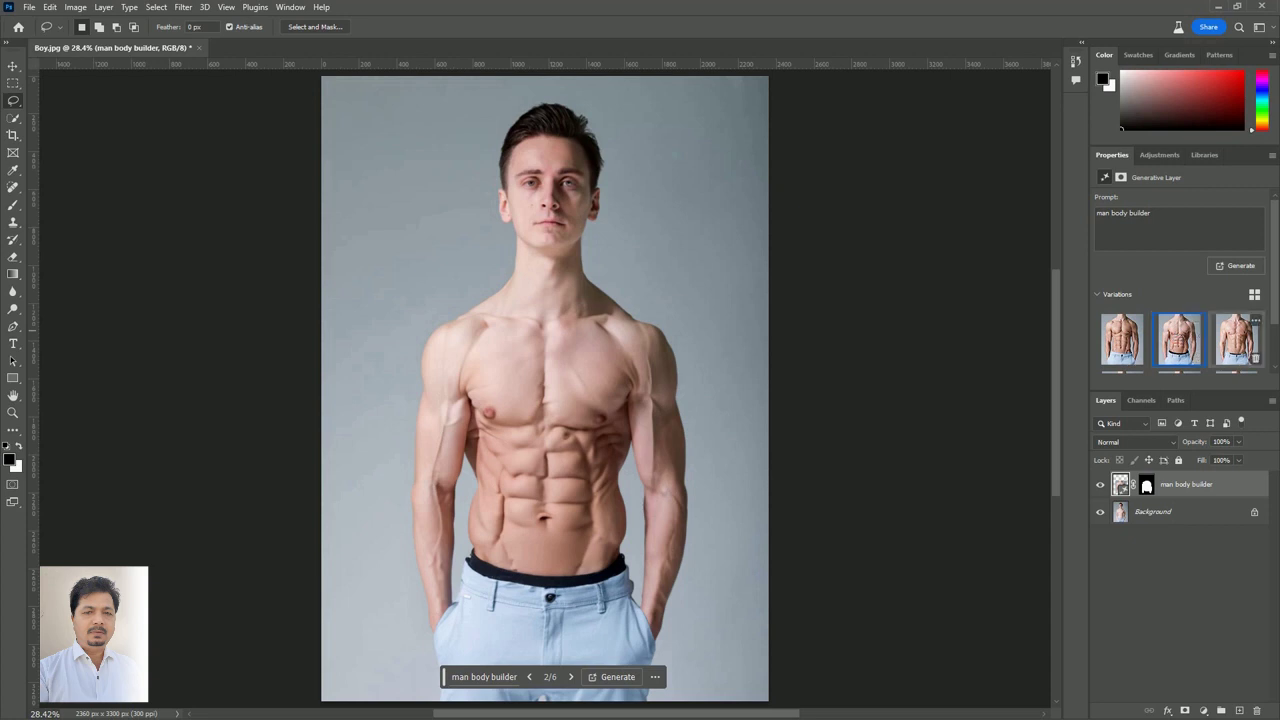
click(1240, 340)
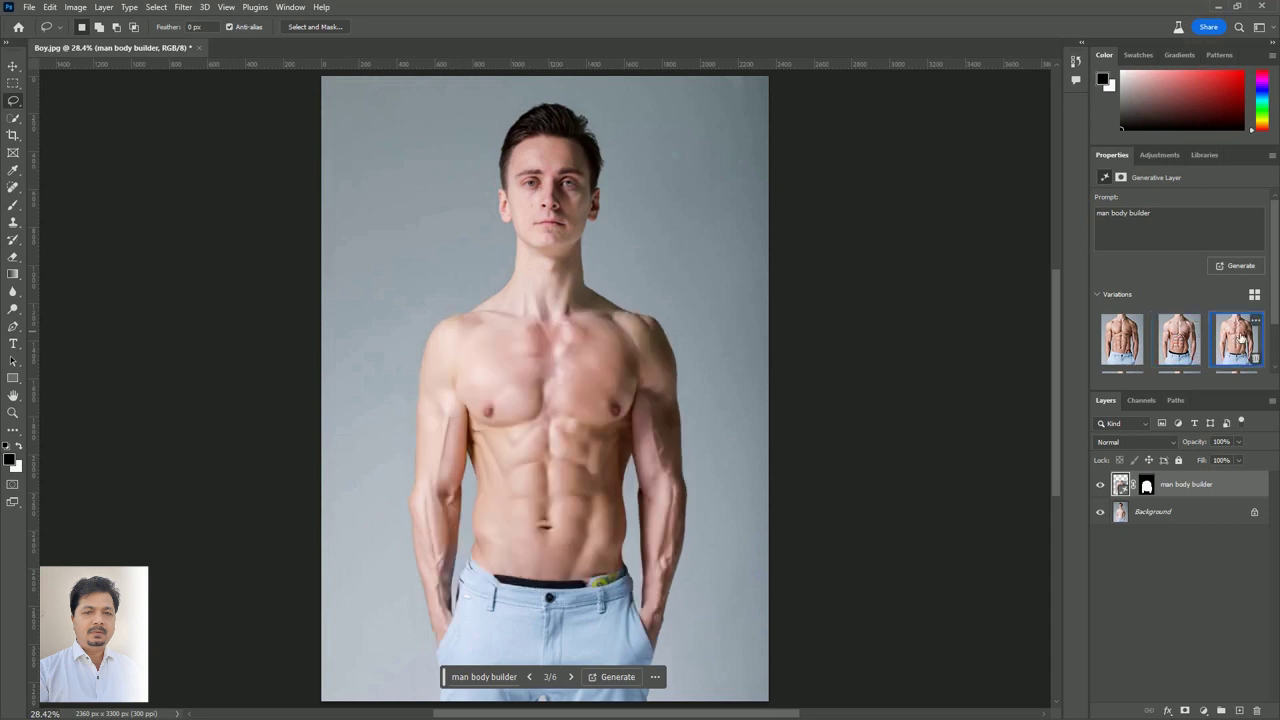
click(1122, 342)
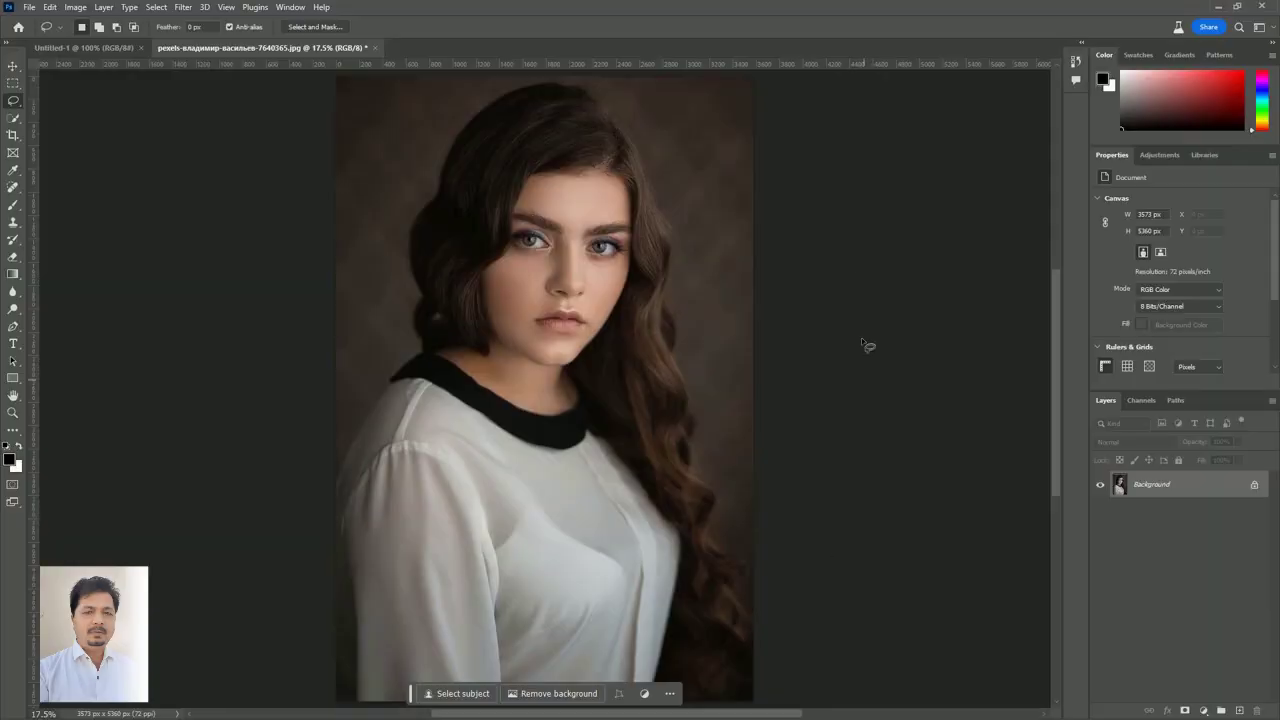
Step: Generate a 'smile' over the woman's lips using the third variation, then lasso both eyes
drag(546, 309, 524, 335)
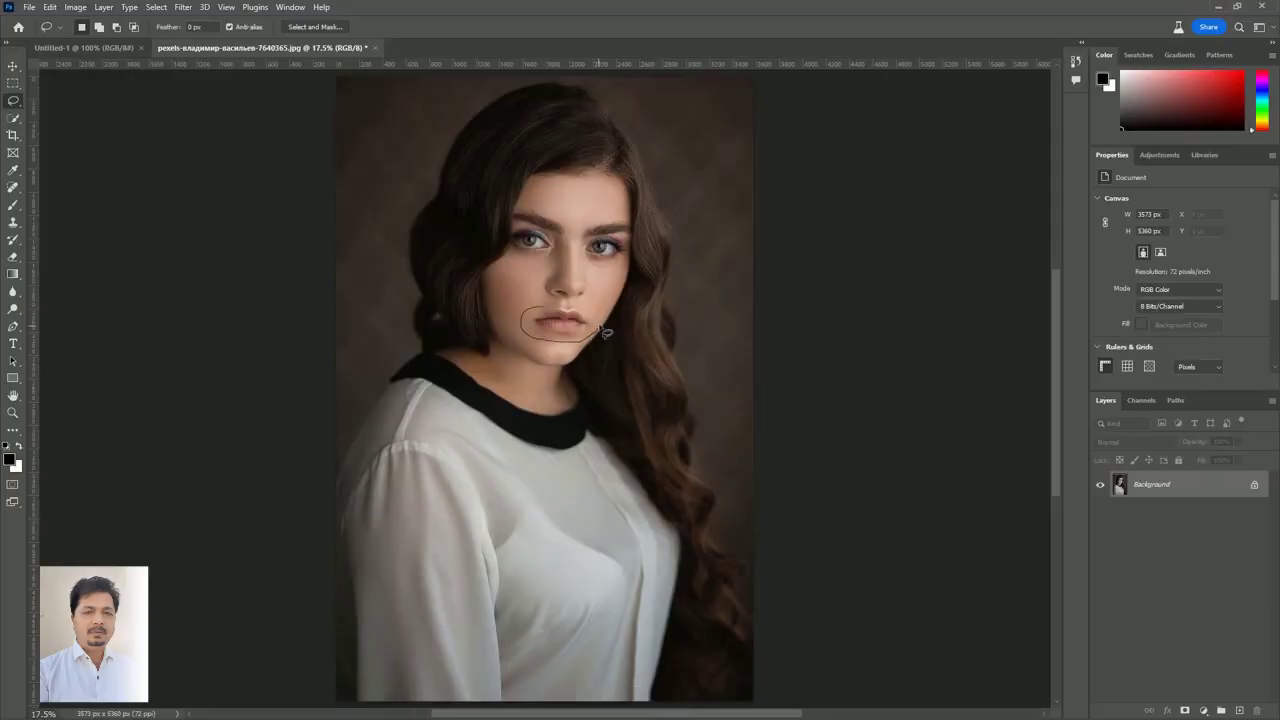
click(466, 360)
text(smile)
key(Return)
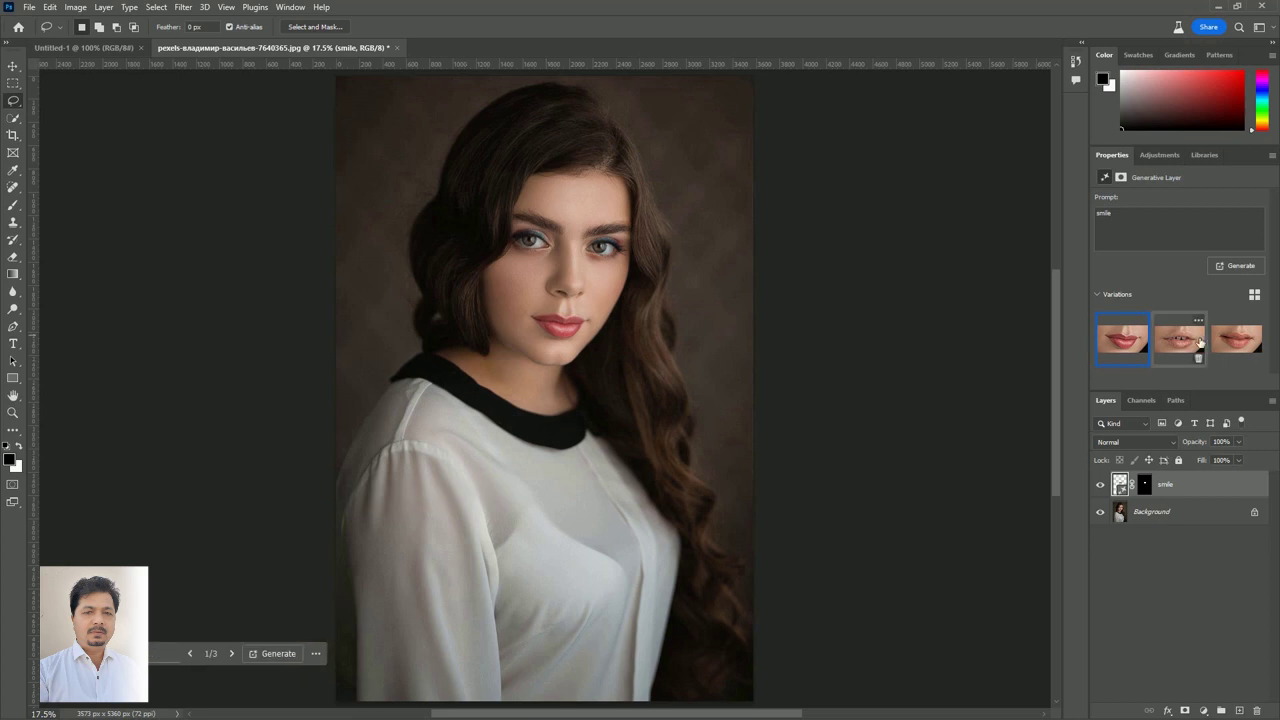
click(1180, 338)
click(1237, 338)
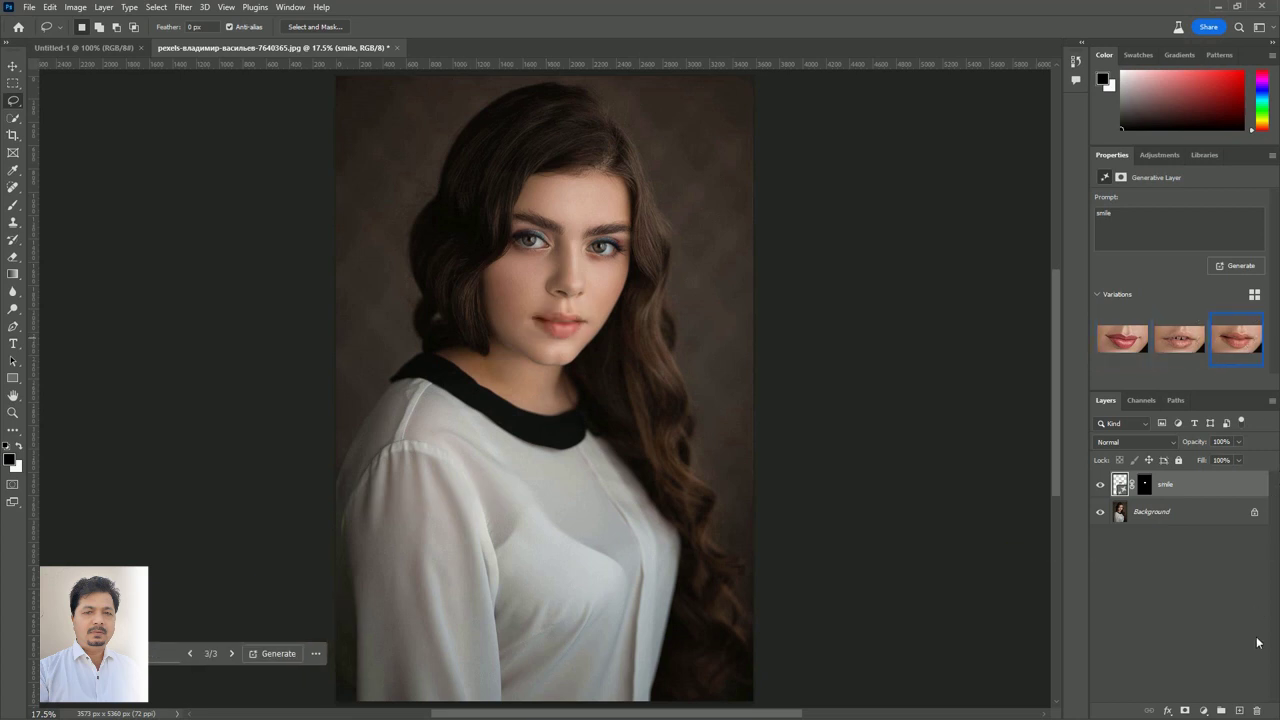
mouse_move(557, 245)
mouse_down()
mouse_move(510, 245)
mouse_move(630, 250)
mouse_up()
Step: Generate 'blue eyes' in the eye selection and compare the three variations
click(418, 278)
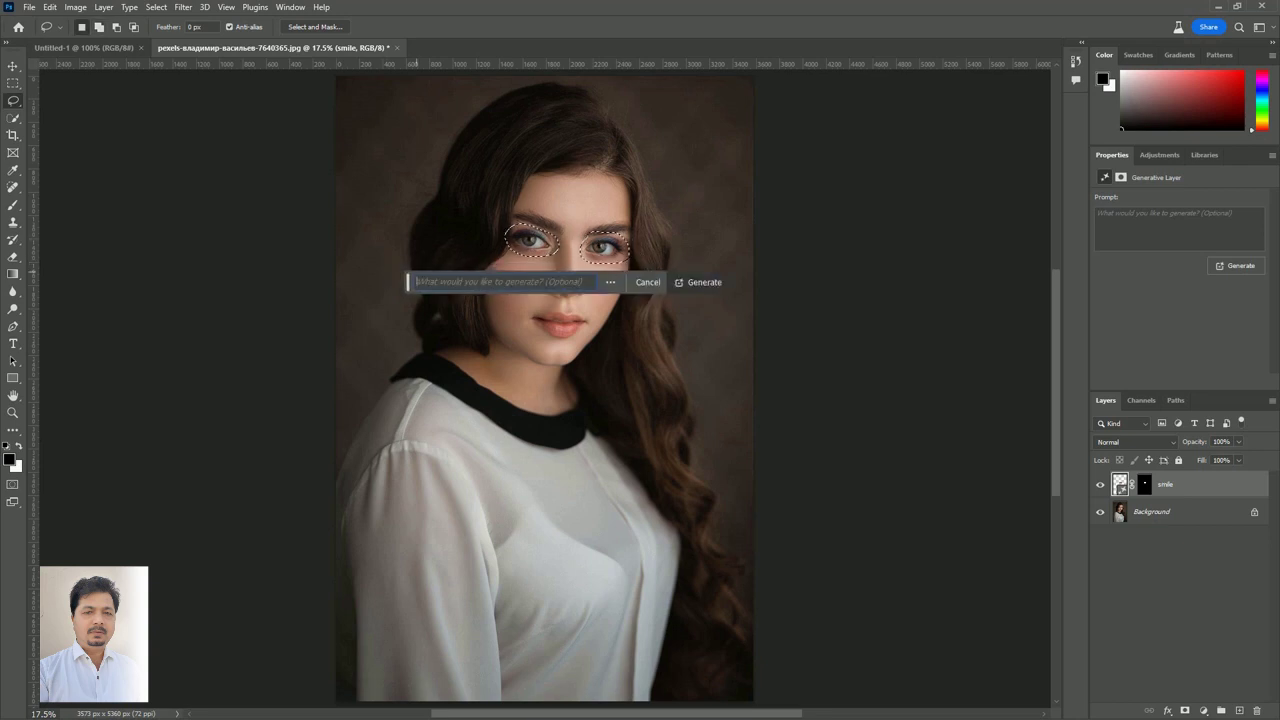
text(blue eyes)
key(Return)
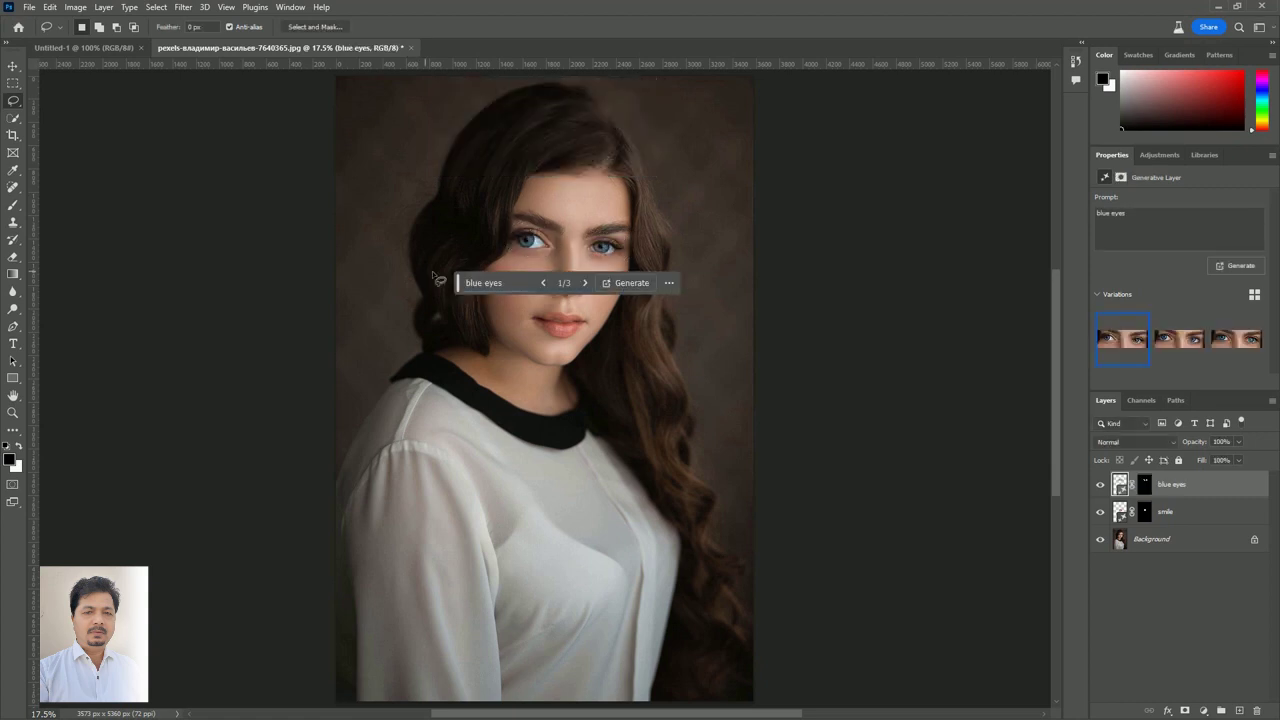
click(1179, 338)
click(1236, 338)
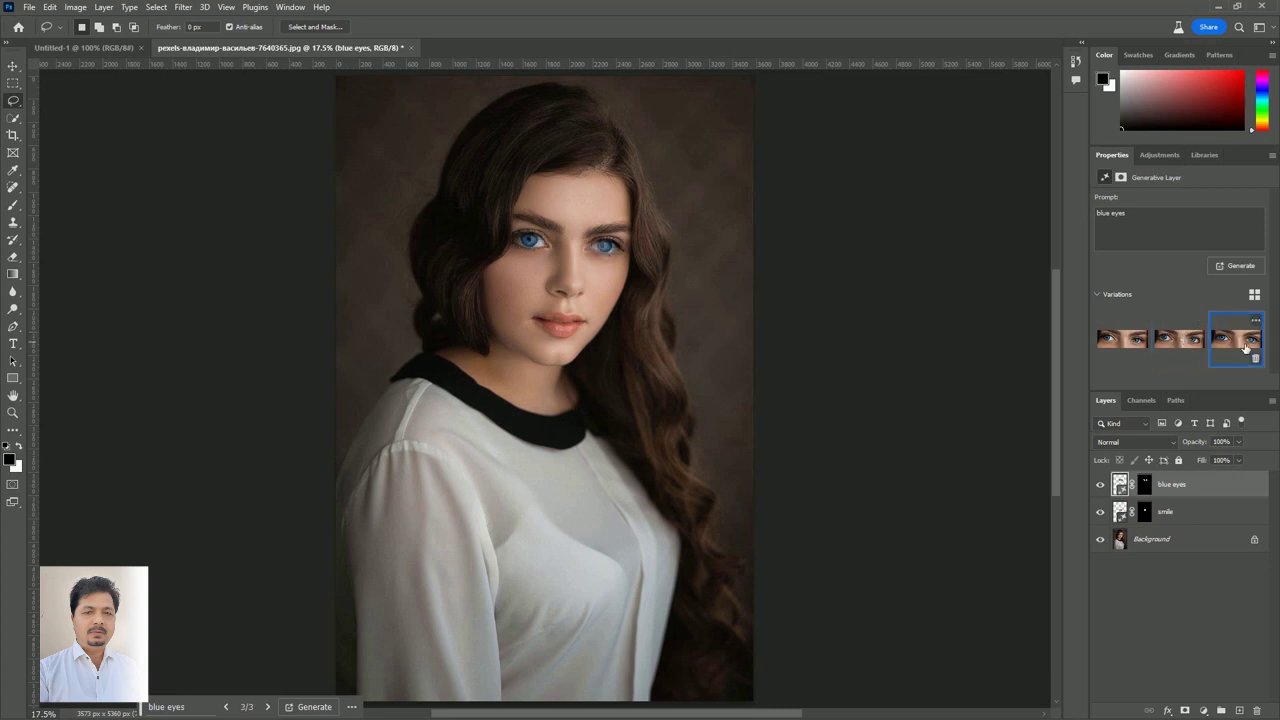
click(1130, 340)
Step: Regenerate a fresh batch of blue-eye variations and keep the first one
click(1236, 266)
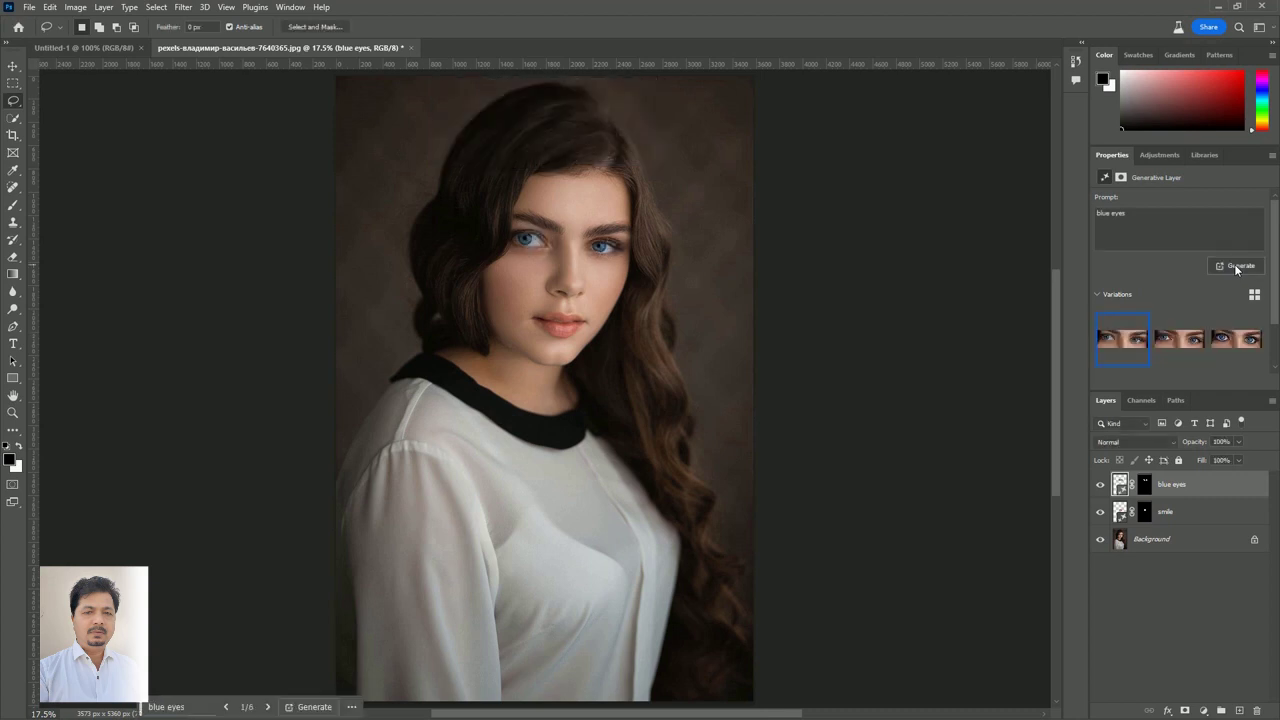
click(1236, 338)
click(1134, 338)
Step: Hide the eye and smile edits, then generate a 'bag change' handbag, choosing the red third variation
mouse_move(1100, 484)
mouse_down()
mouse_move(1103, 516)
mouse_move(1100, 484)
mouse_up()
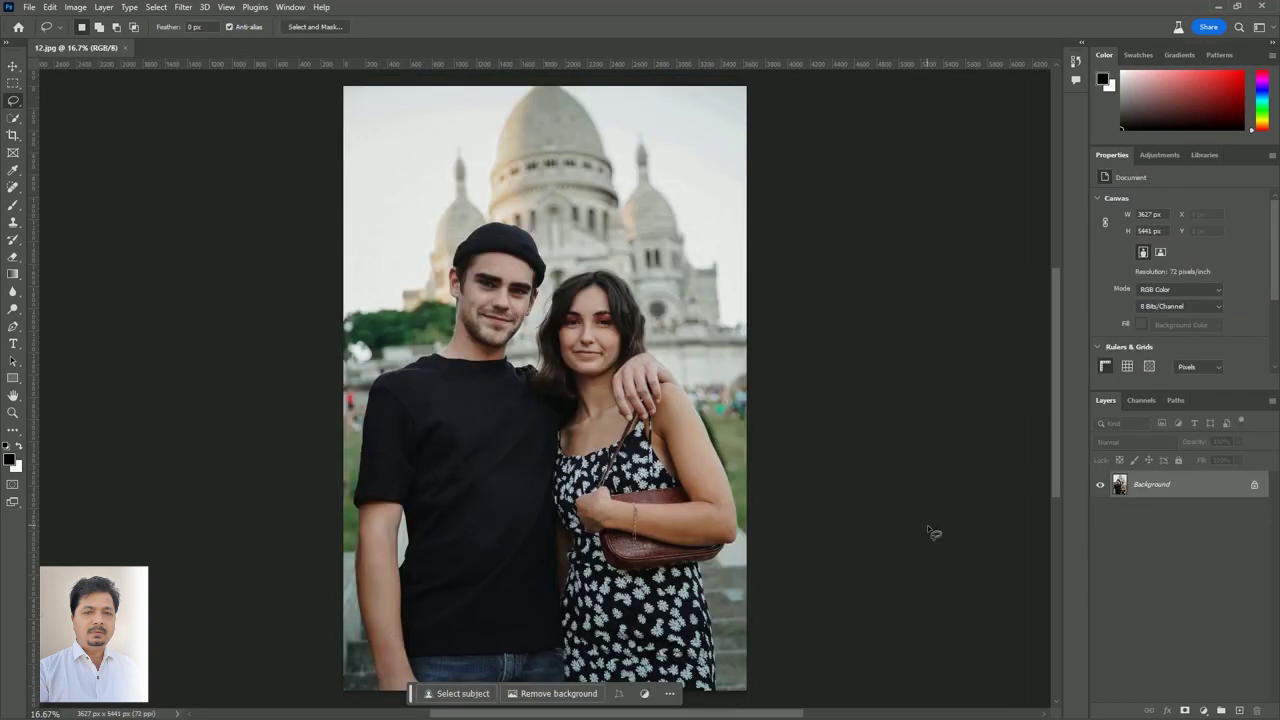
drag(572, 484, 574, 478)
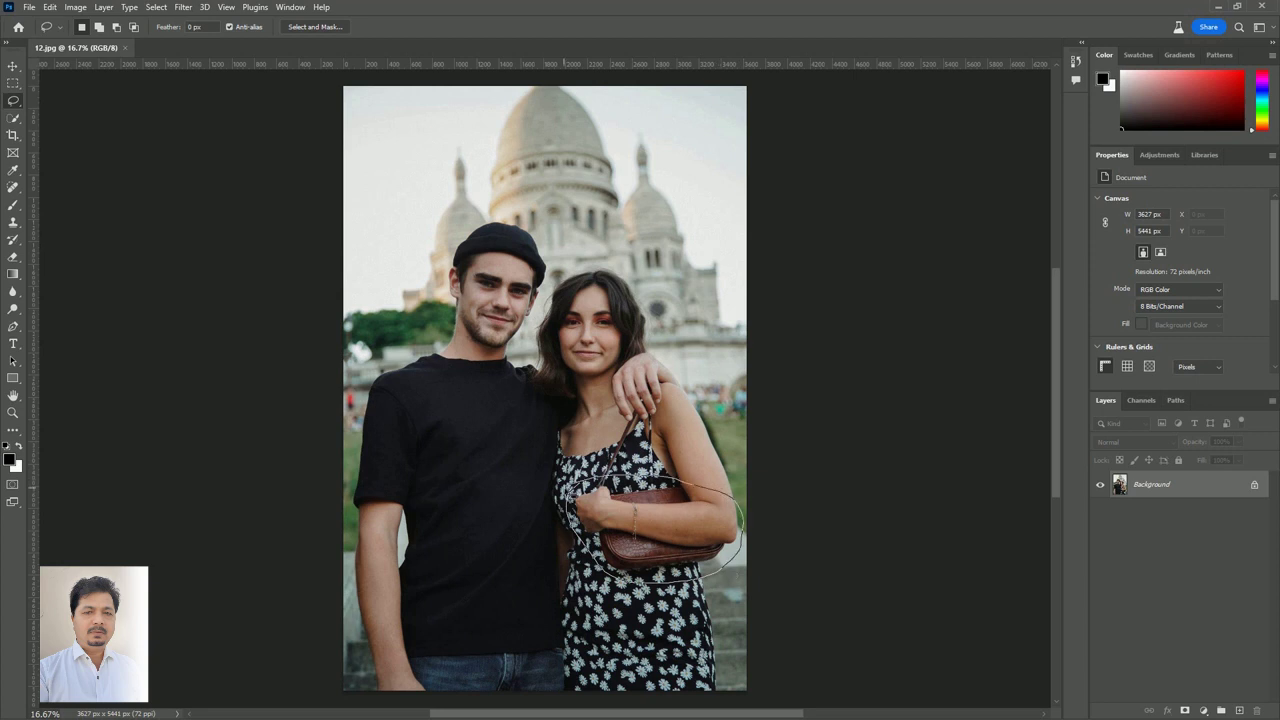
click(551, 601)
text(bag change)
key(Return)
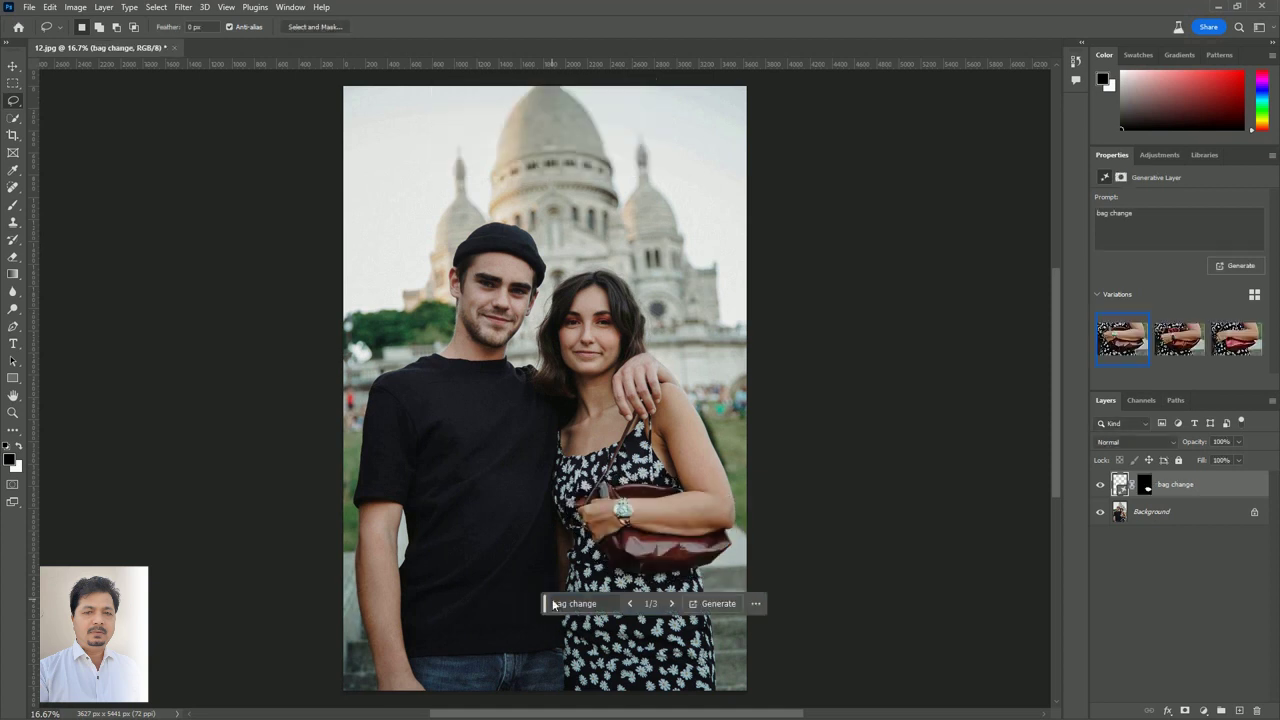
click(1178, 340)
click(1245, 345)
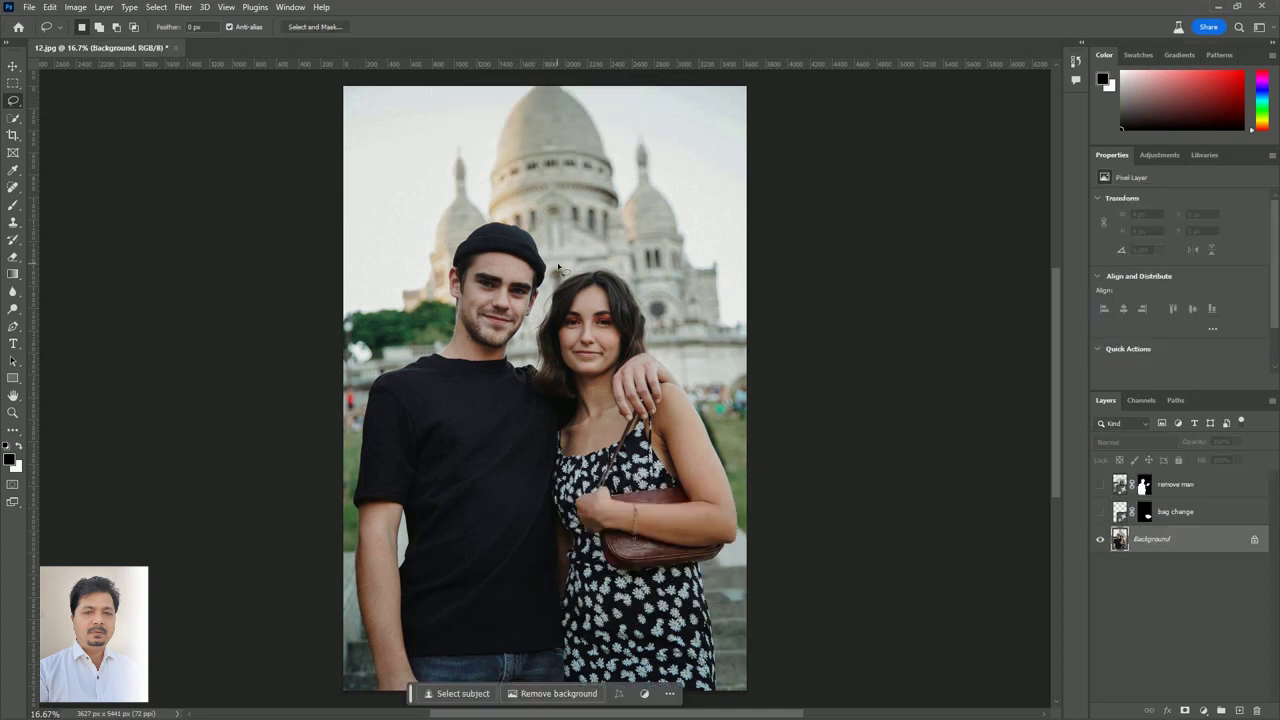
Step: Lasso the man and generate a 'man change' replacement, keeping the third variation
mouse_move(480, 218)
mouse_down()
mouse_move(578, 555)
mouse_move(540, 313)
mouse_up()
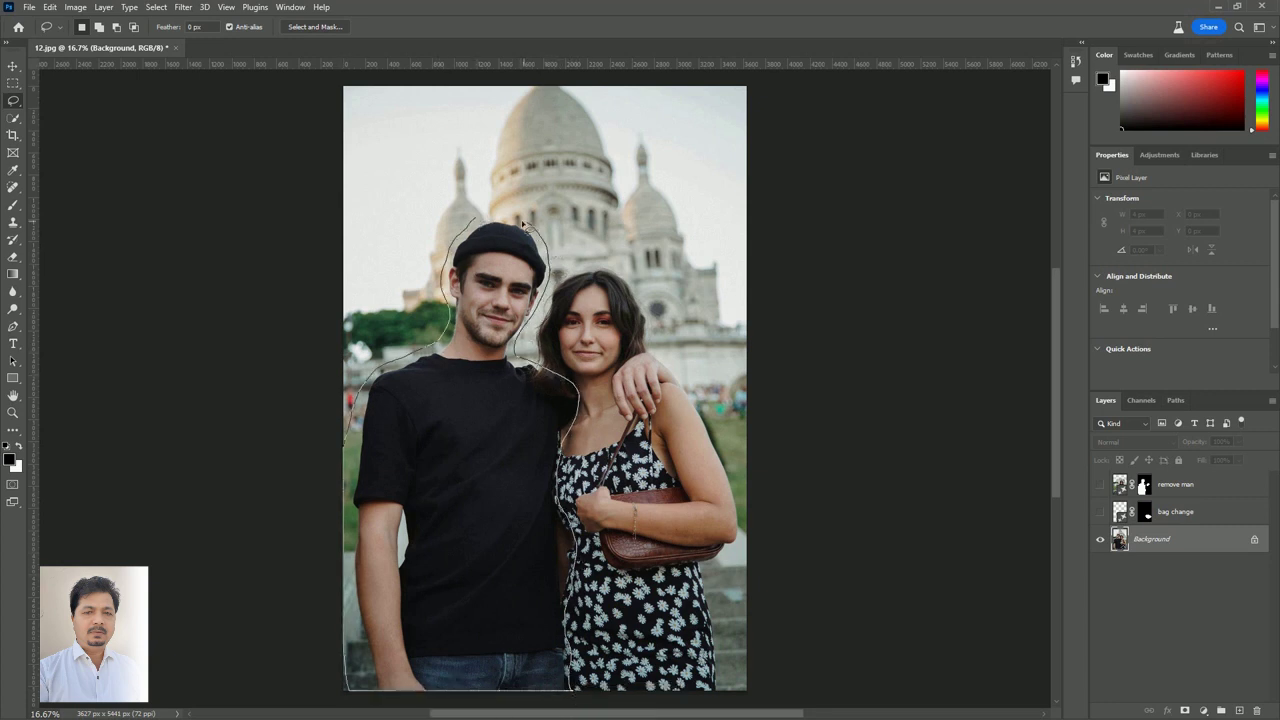
drag(489, 224, 482, 219)
click(370, 199)
text(man change)
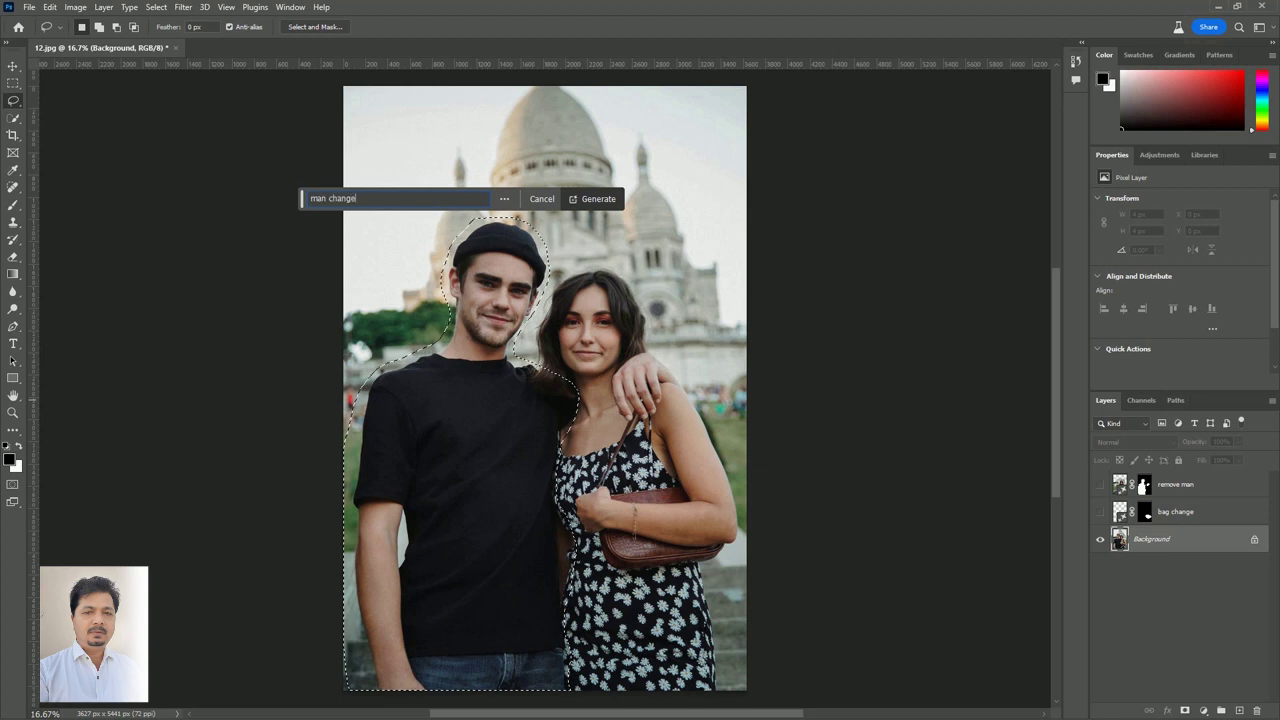
click(594, 199)
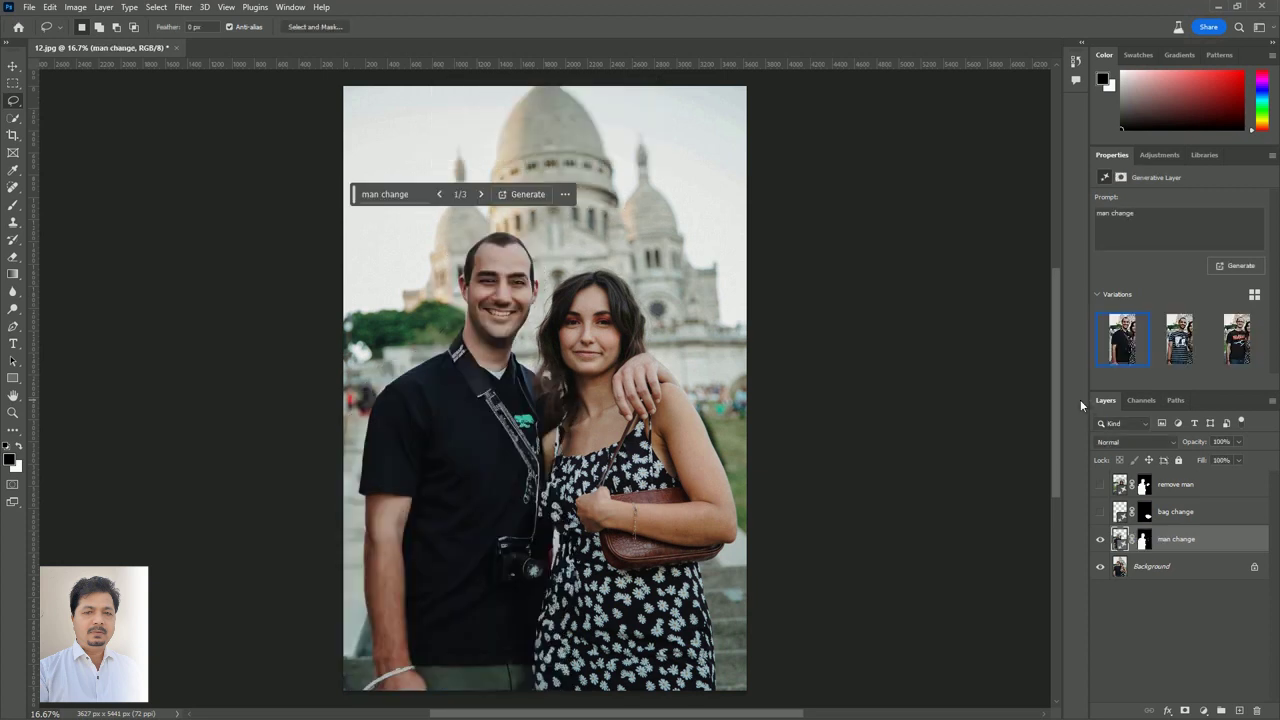
click(1188, 345)
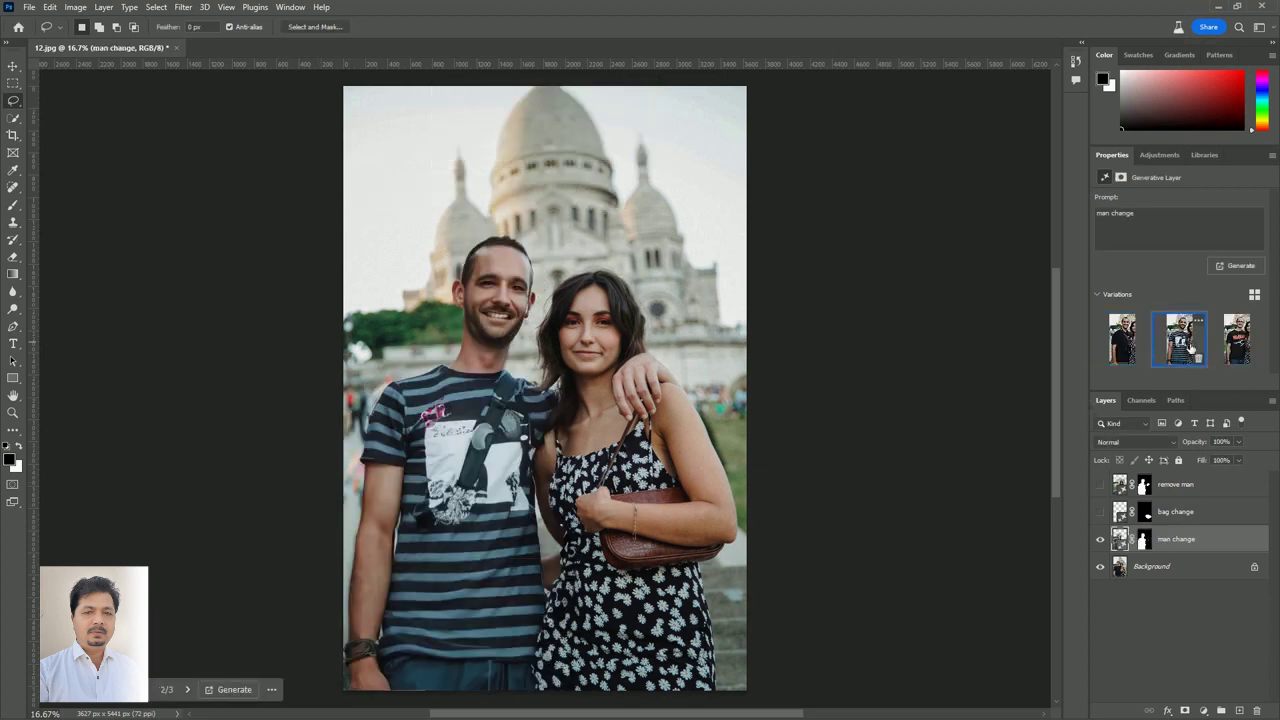
click(1238, 343)
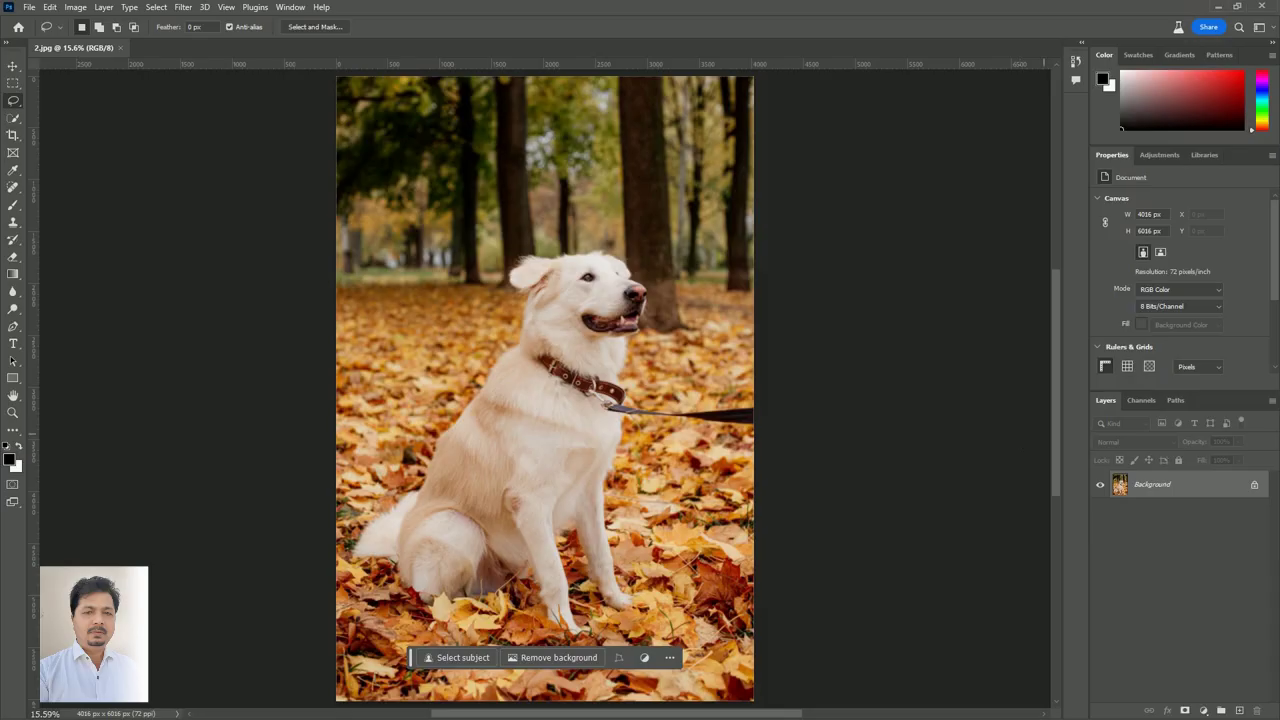
Step: Lasso the white dog and generate a 'brown dog', settling on the first variation
mouse_move(506, 246)
mouse_down()
mouse_move(645, 570)
mouse_move(508, 248)
mouse_up()
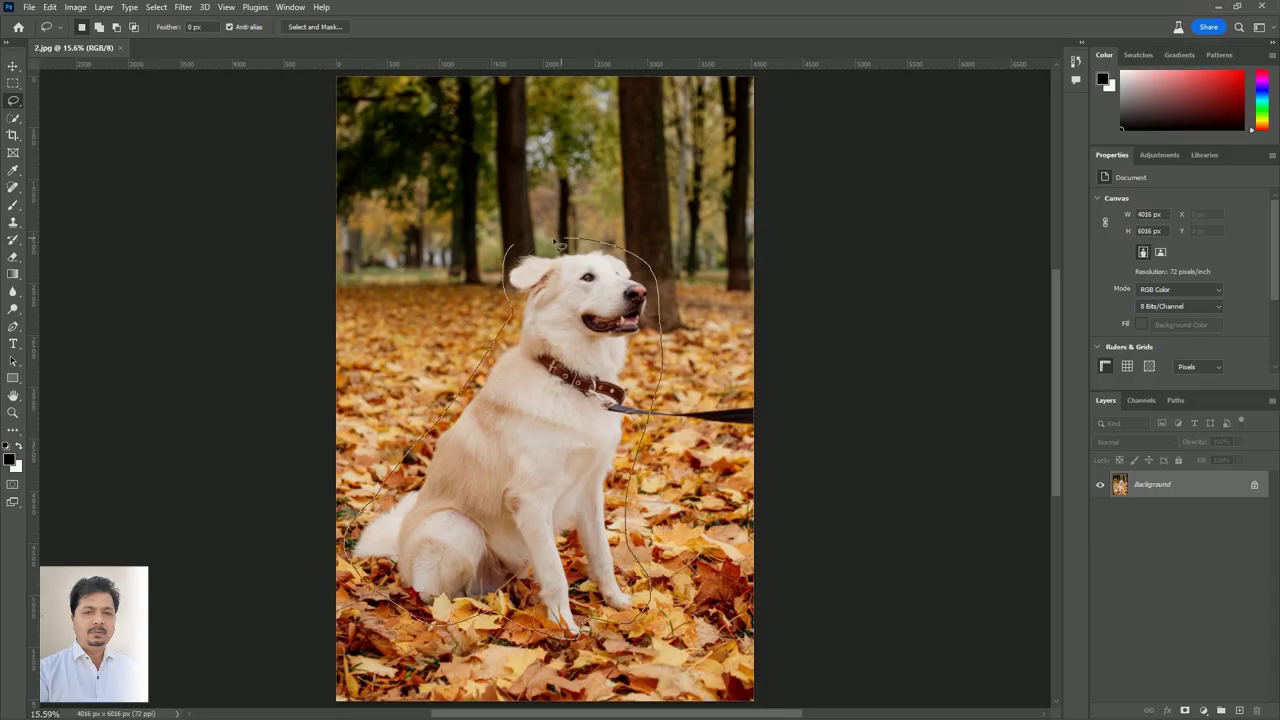
click(426, 657)
text(brown dog)
key(Return)
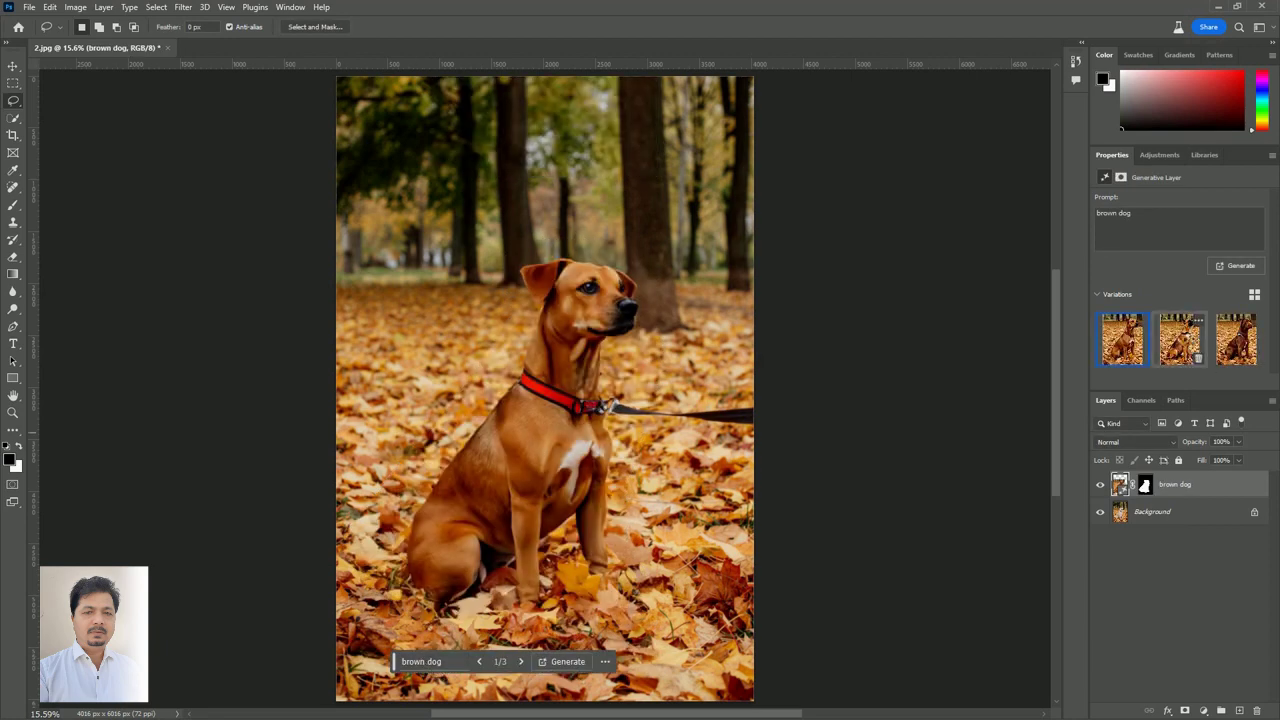
click(1180, 338)
click(1242, 340)
click(1137, 339)
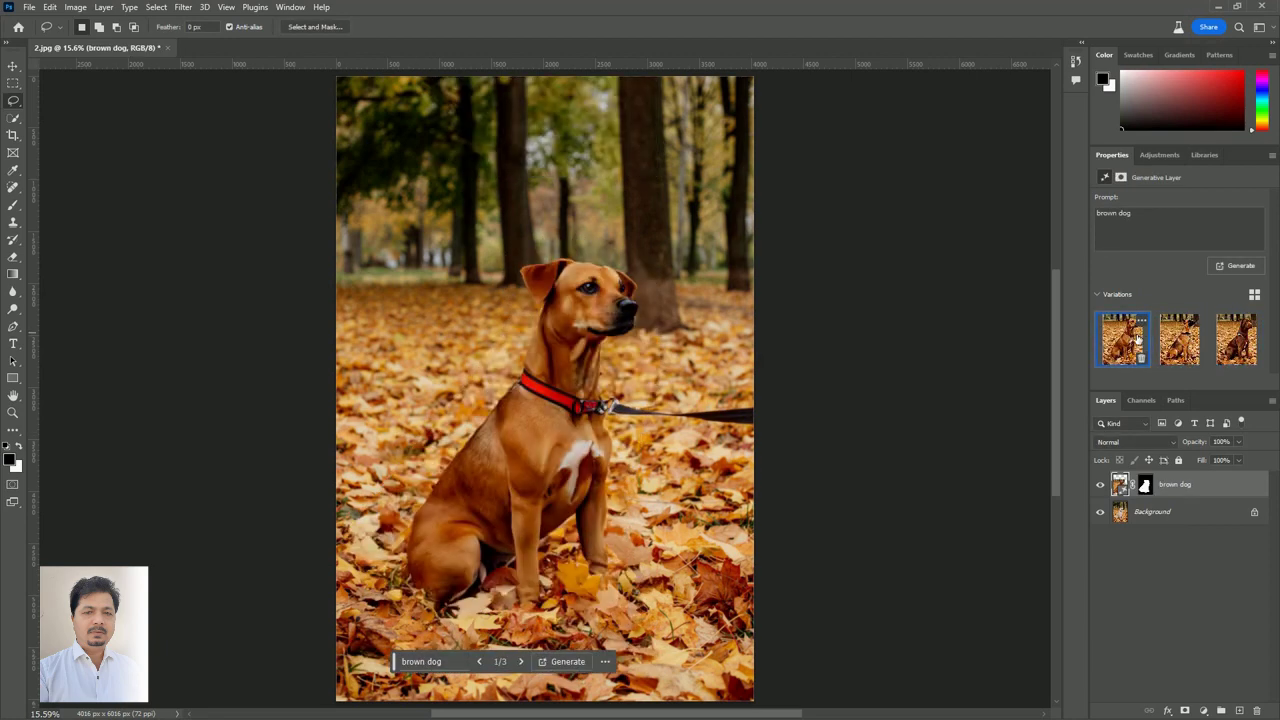
Step: Widen the lemon photo's canvas on both sides with the Crop tool
key(c)
drag(752, 392, 896, 400)
key(Return)
Step: Marquee both white side strips and generate a garden background, keeping variation 1
key(m)
drag(193, 76, 348, 706)
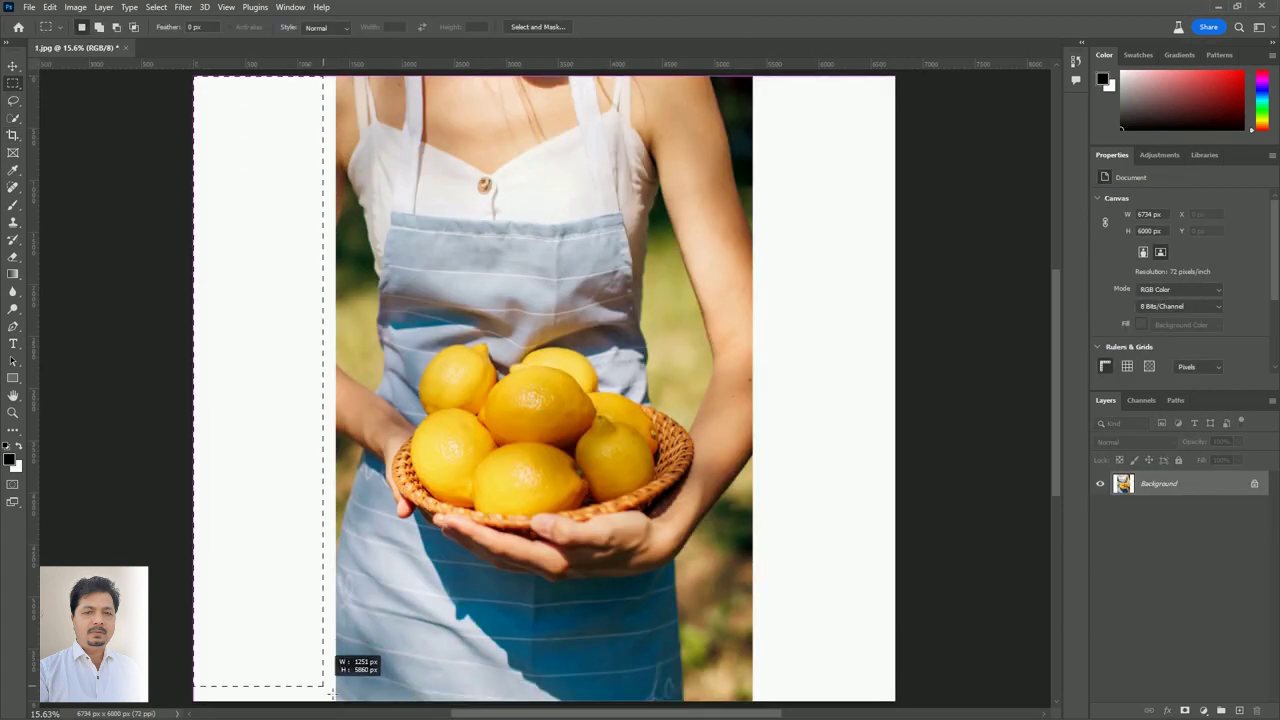
drag(745, 76, 960, 690)
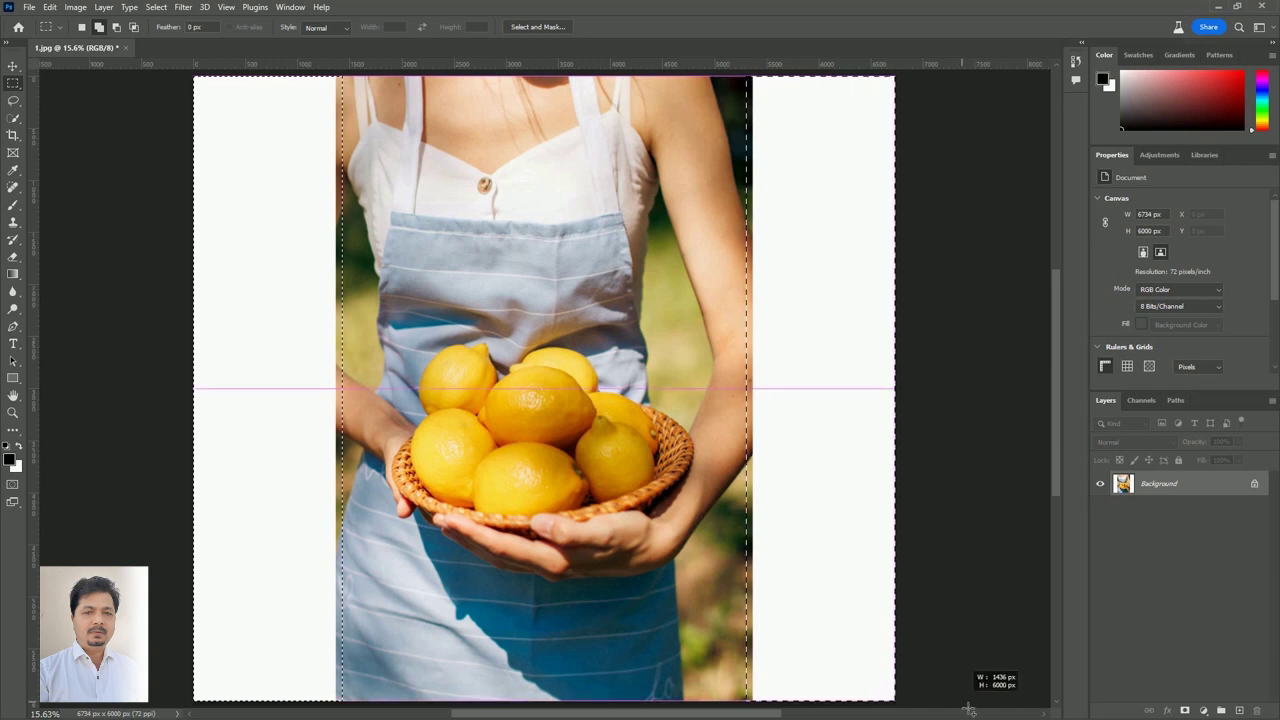
click(180, 689)
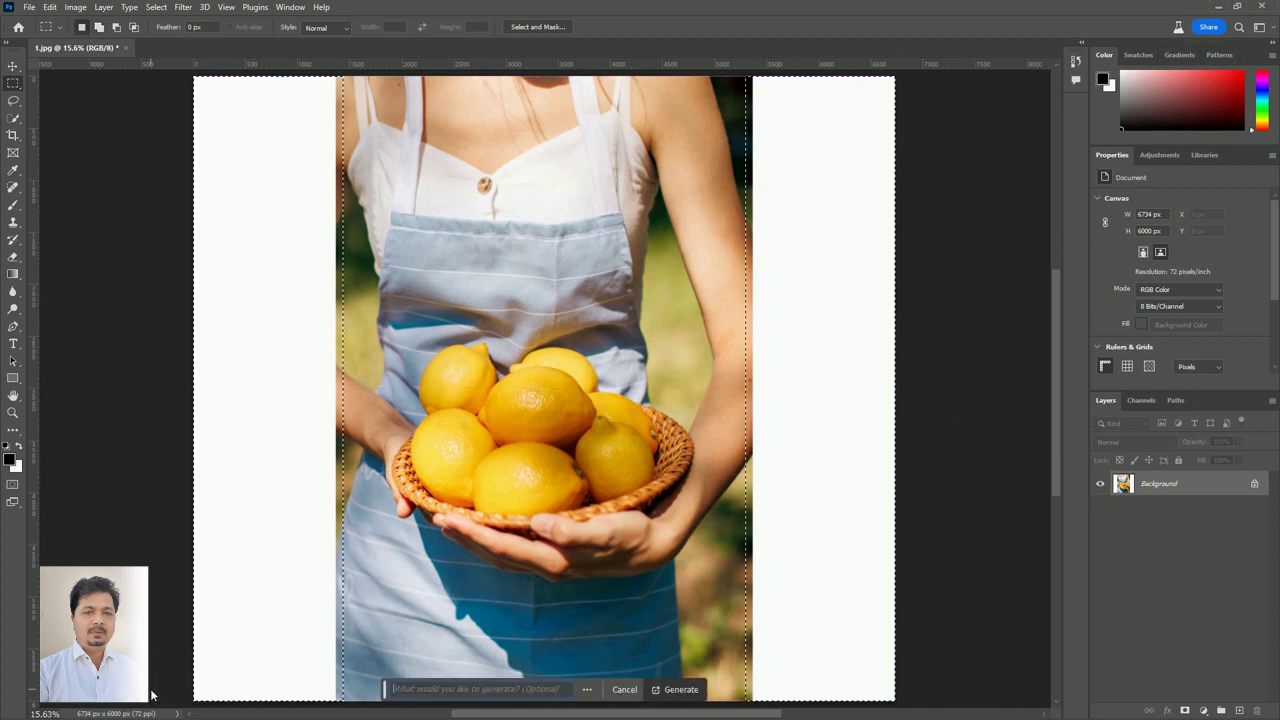
click(667, 689)
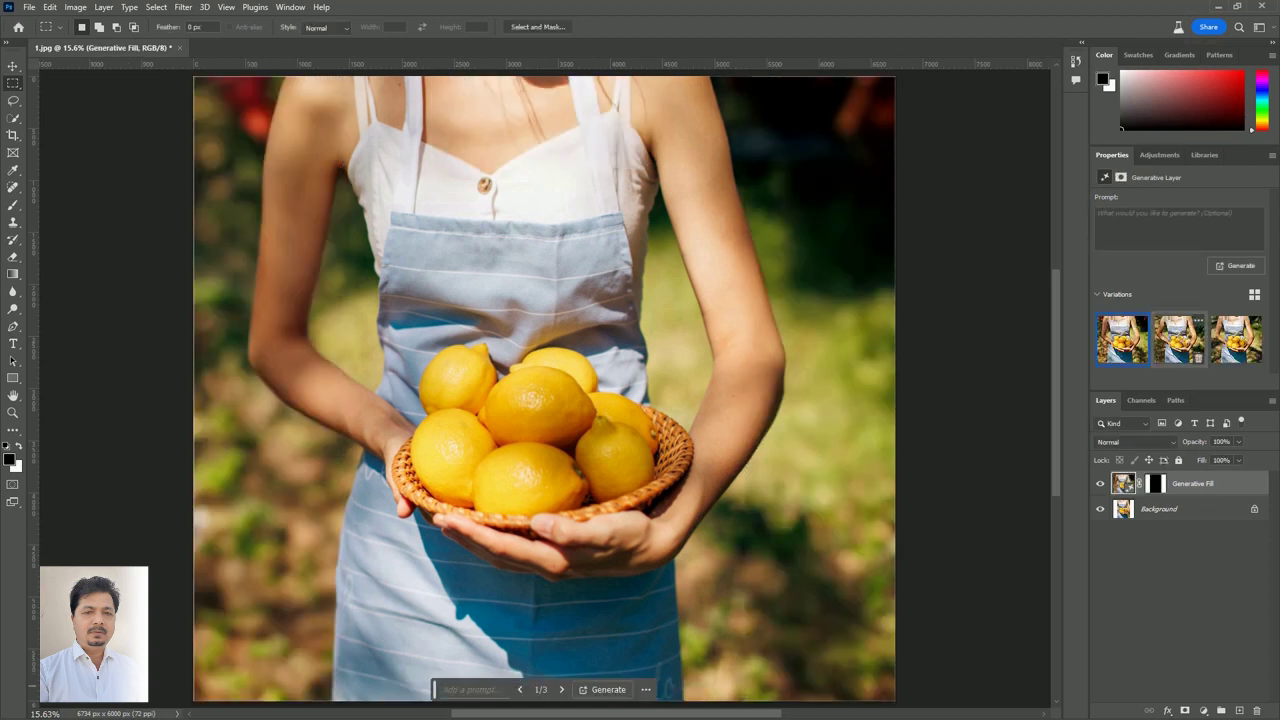
click(1180, 338)
click(1130, 338)
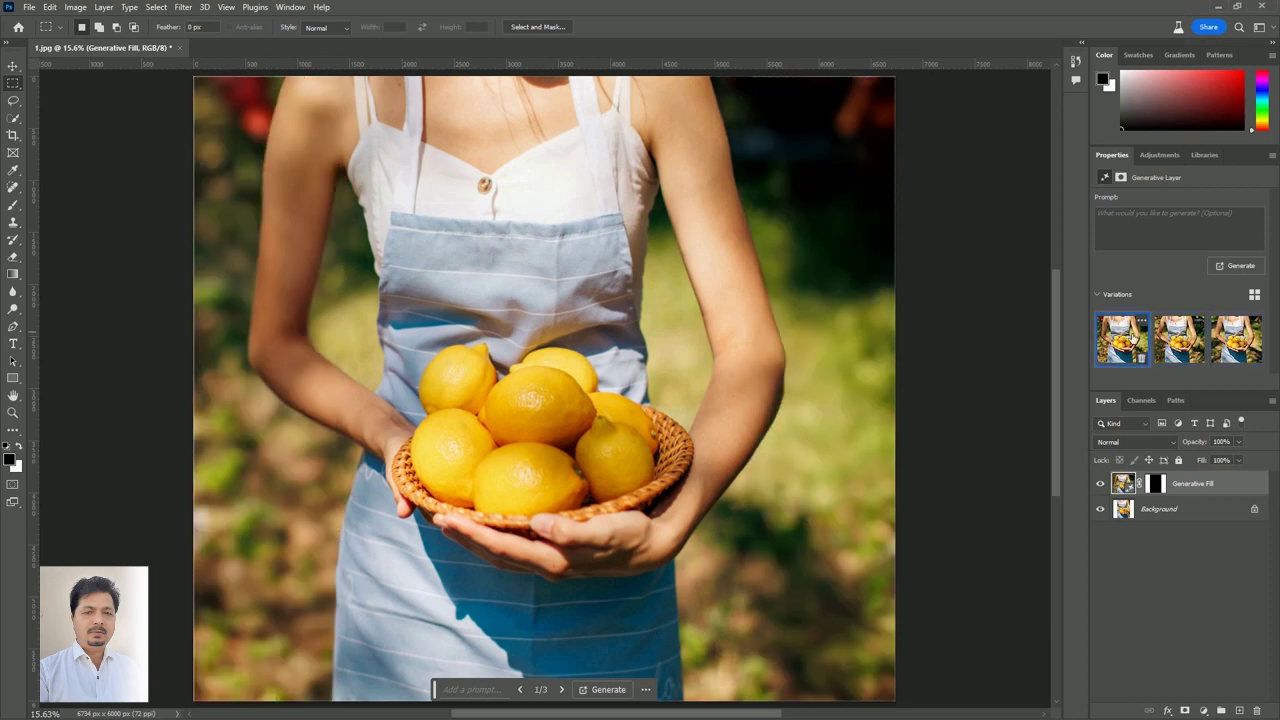
key(ctrl+minus)
key(ctrl+minus)
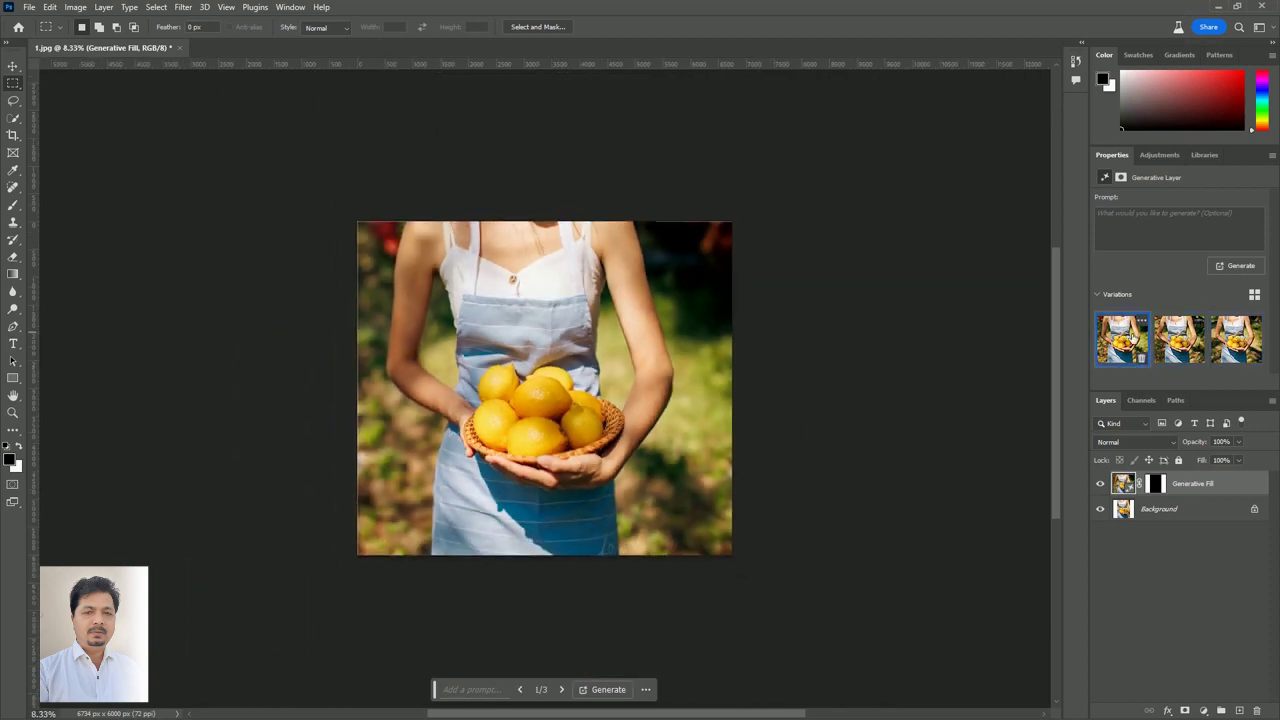
Step: Extend the lemon photo's canvas taller at top and bottom with the Crop tool
click(12, 133)
drag(544, 222, 549, 73)
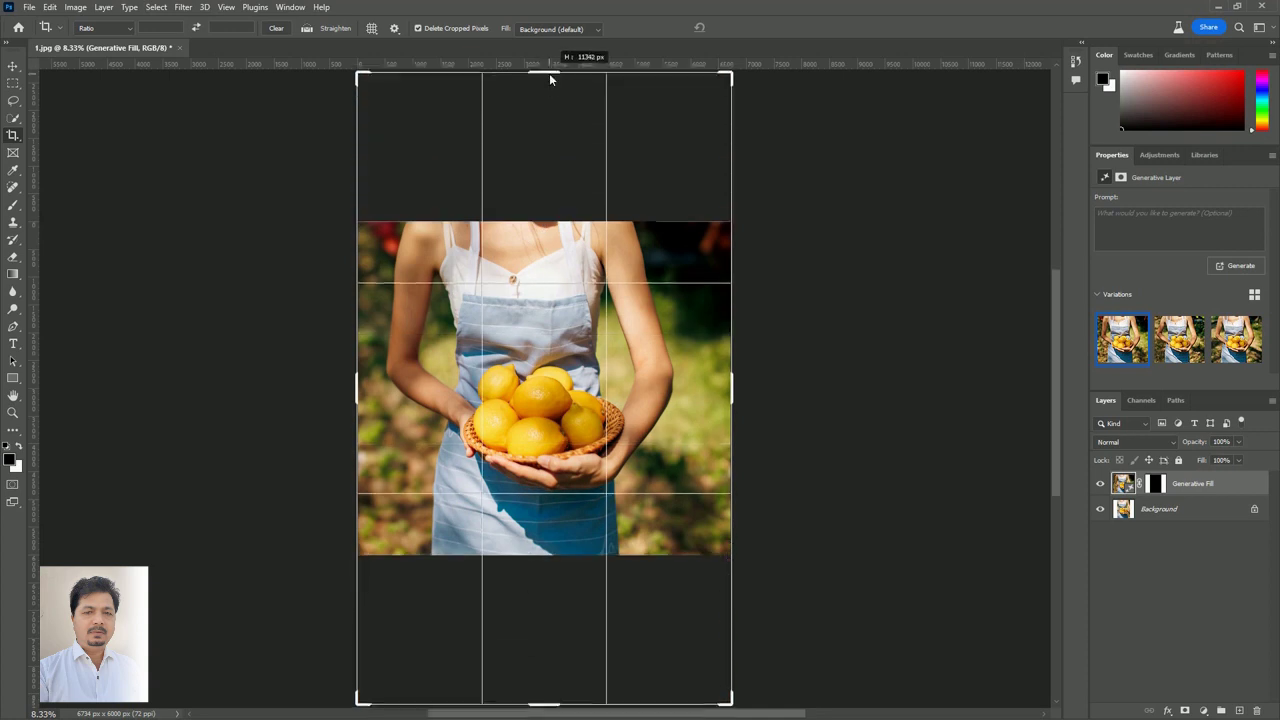
key(Return)
Step: Select the top and bottom white areas and generate fill, keeping the smiling red-haired woman variation
key(m)
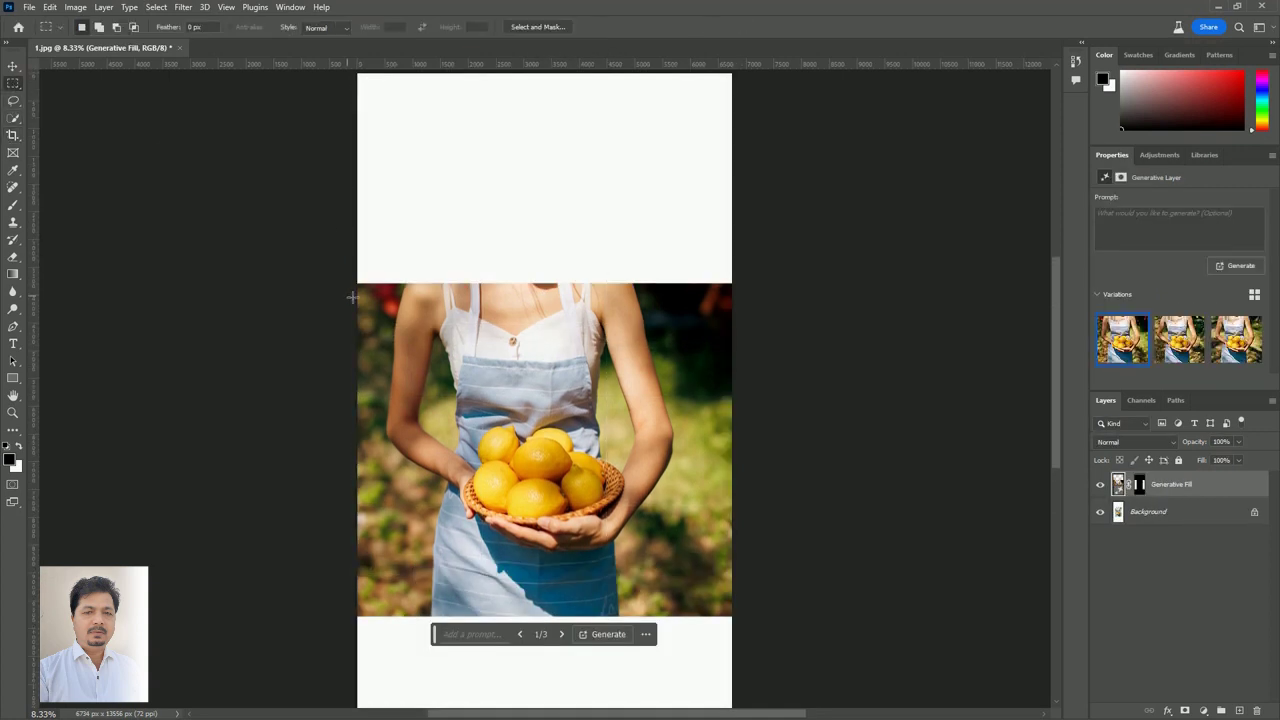
mouse_move(348, 285)
mouse_down()
mouse_move(792, 189)
mouse_move(780, 65)
mouse_up()
key(ctrl+0)
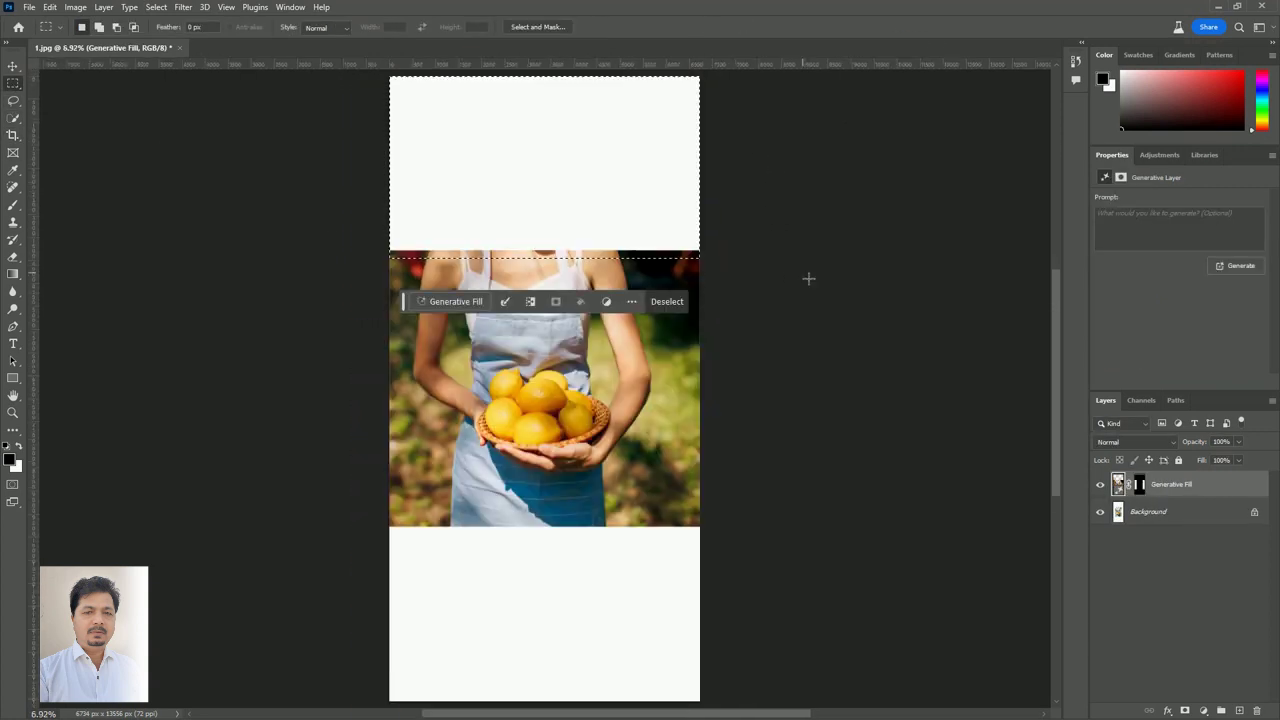
drag(385, 521, 722, 708)
click(448, 297)
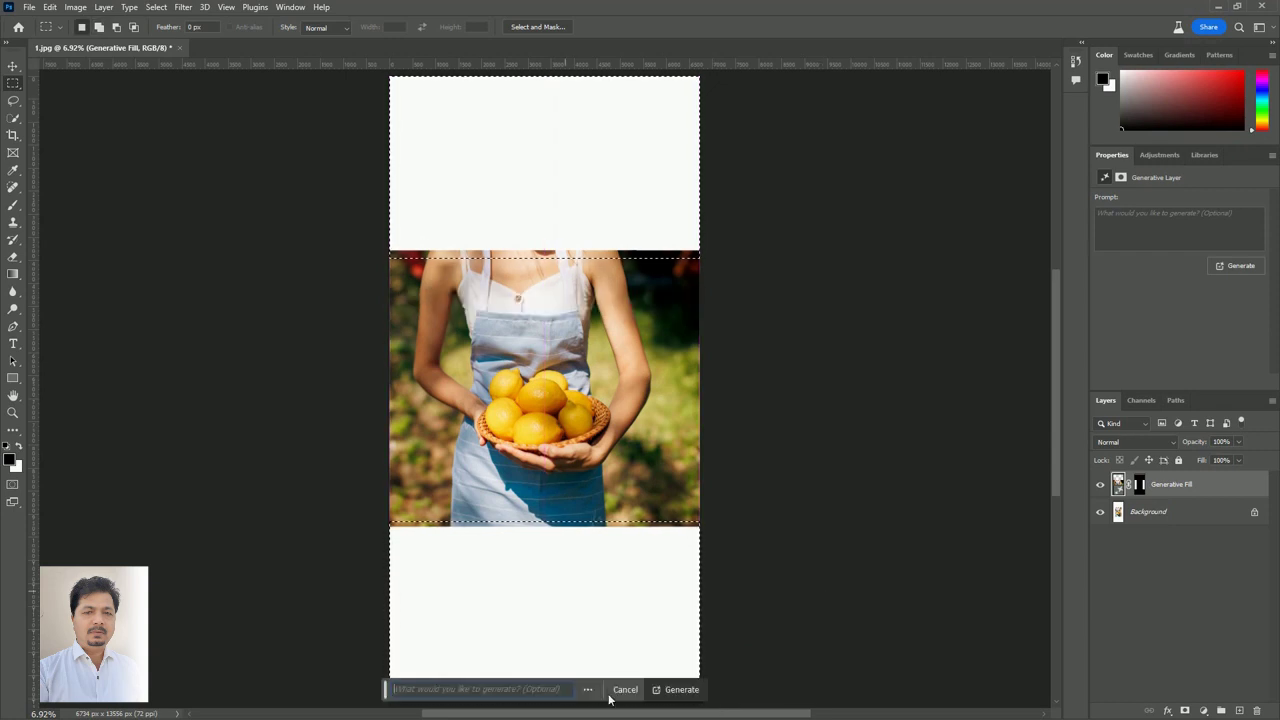
click(674, 689)
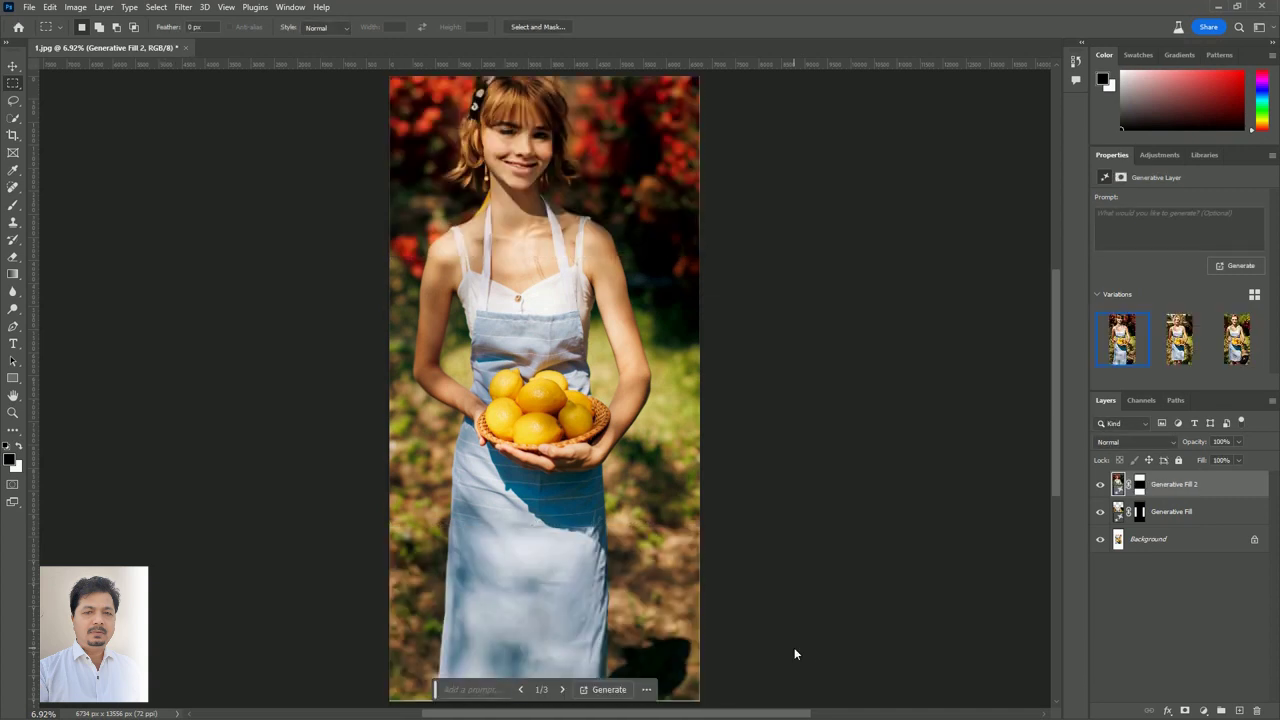
click(1189, 340)
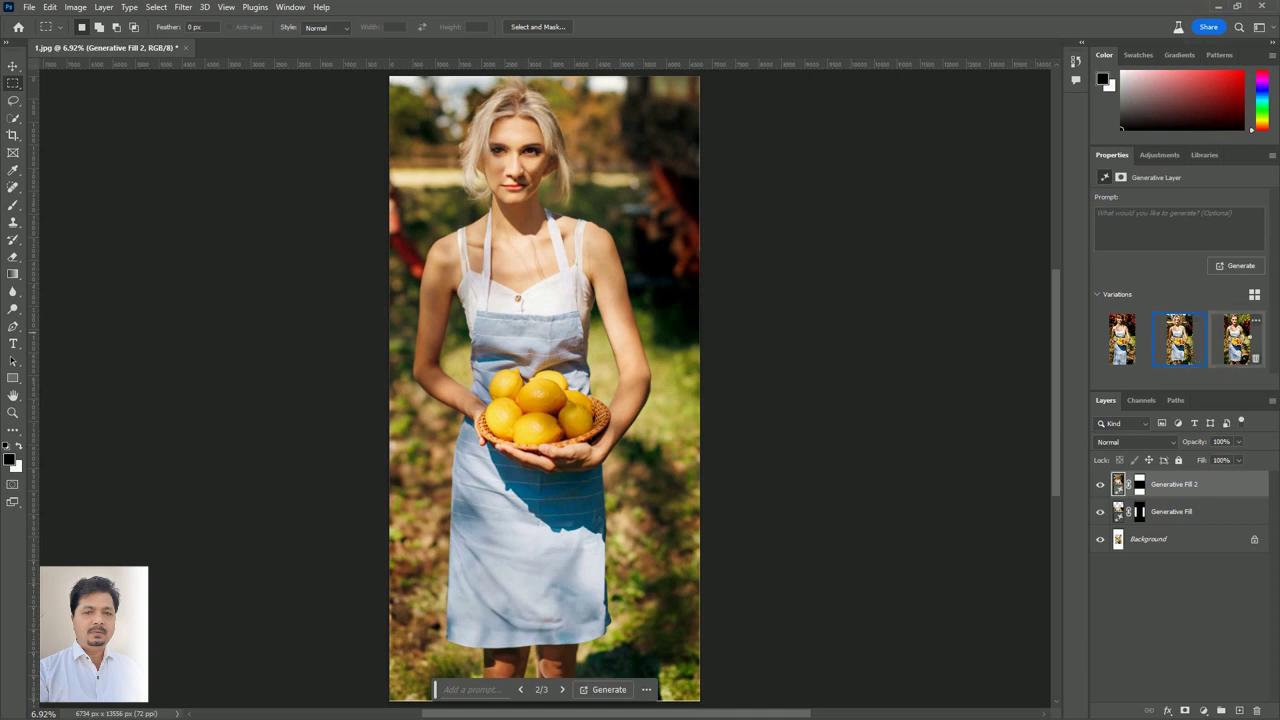
click(1124, 338)
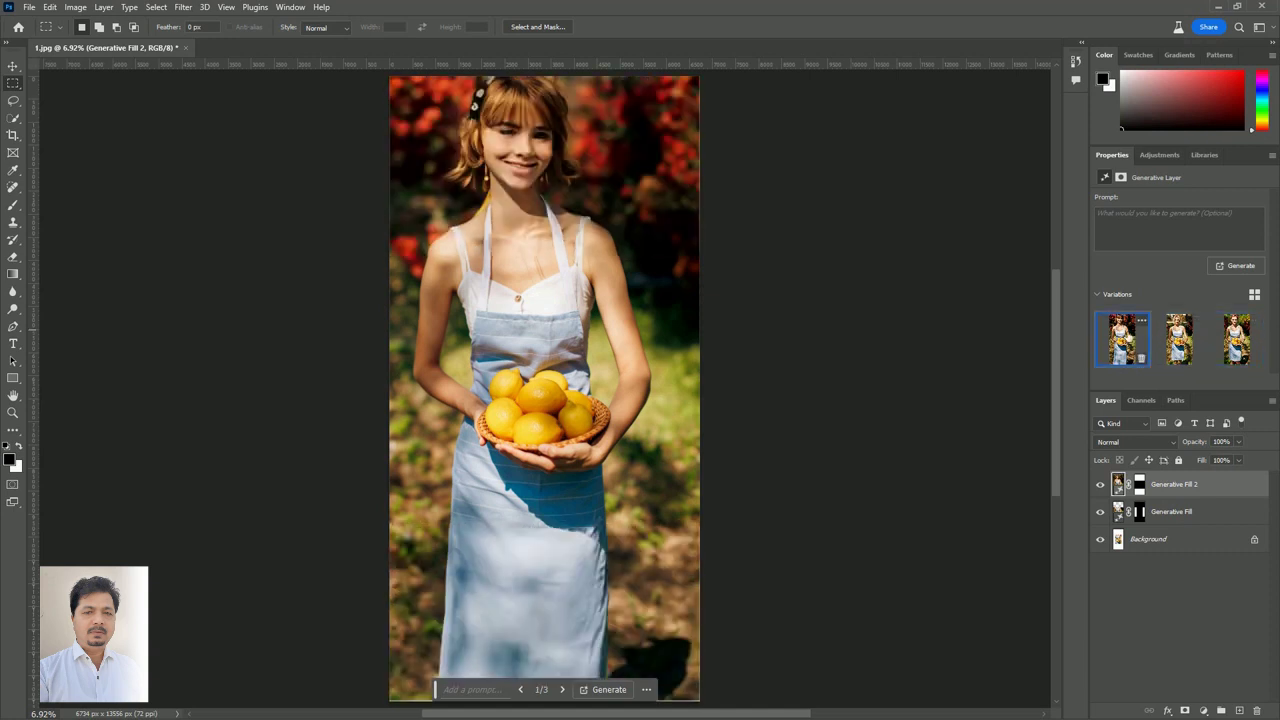
Step: Lasso the lemon basket and generate 'fruit', keeping the second variation with the orange fruit bowl
key(l)
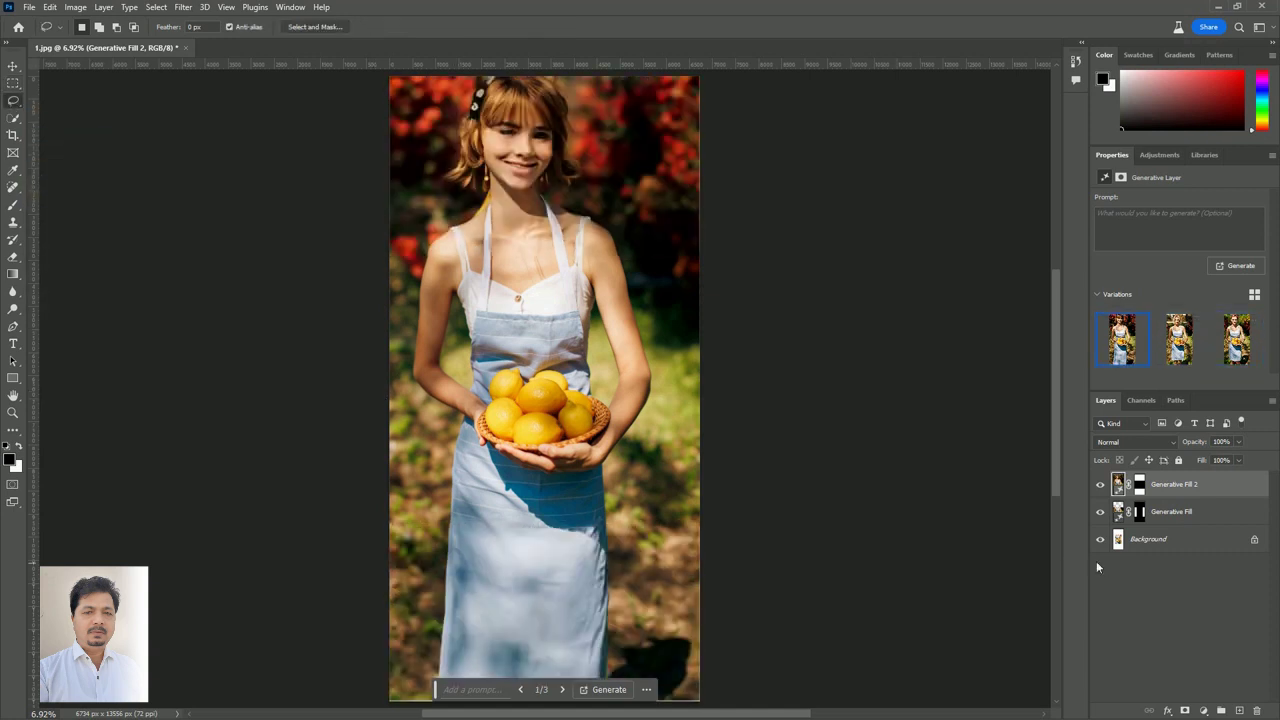
drag(526, 390, 530, 385)
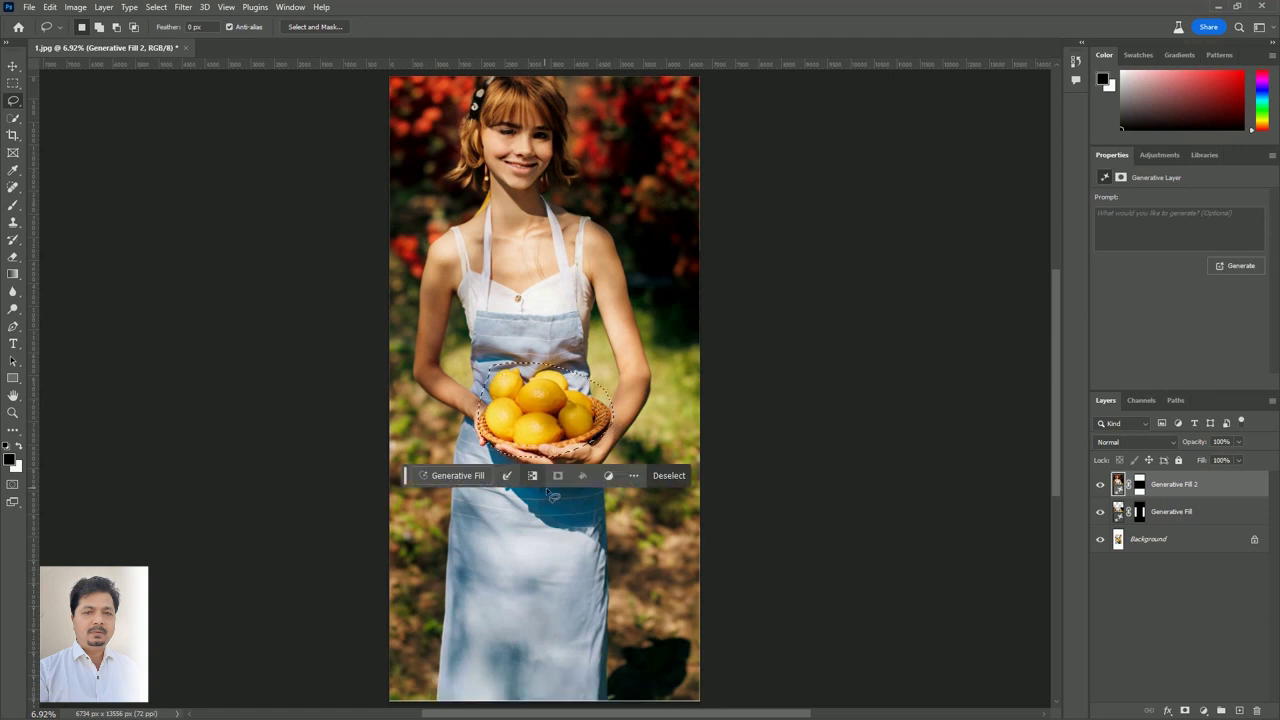
click(452, 486)
text(fruit)
key(Return)
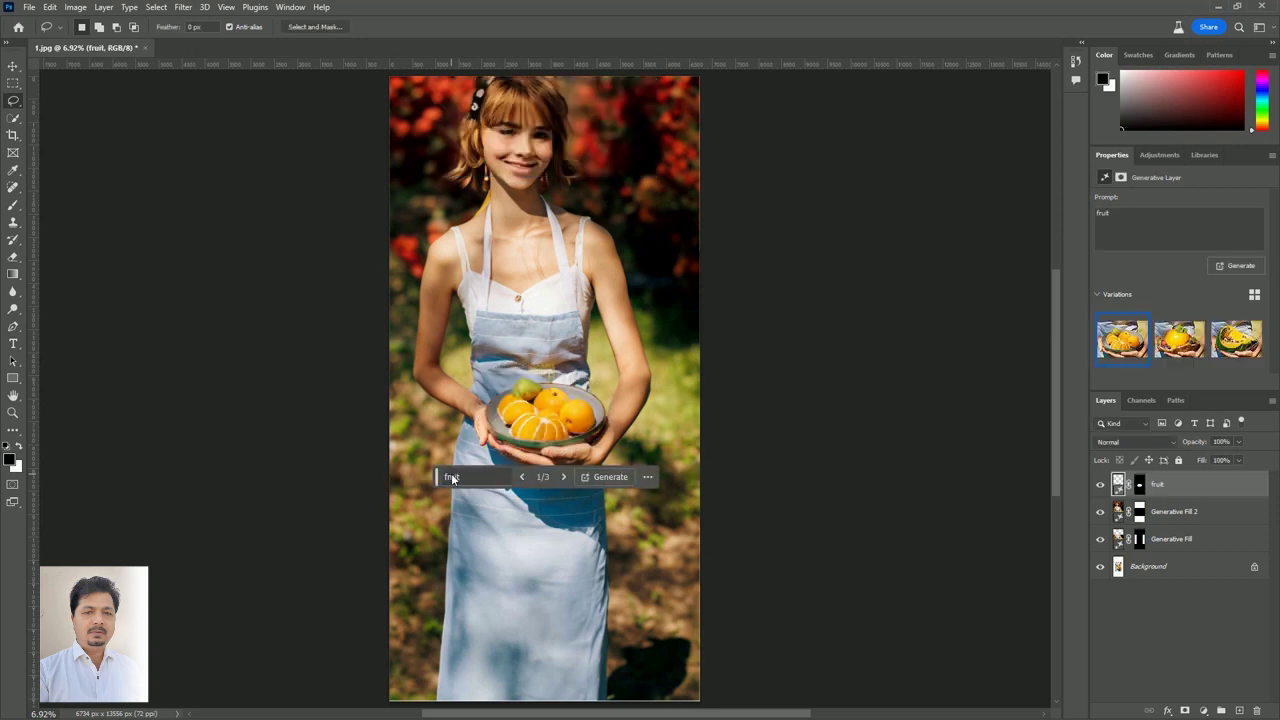
click(1180, 343)
click(1240, 342)
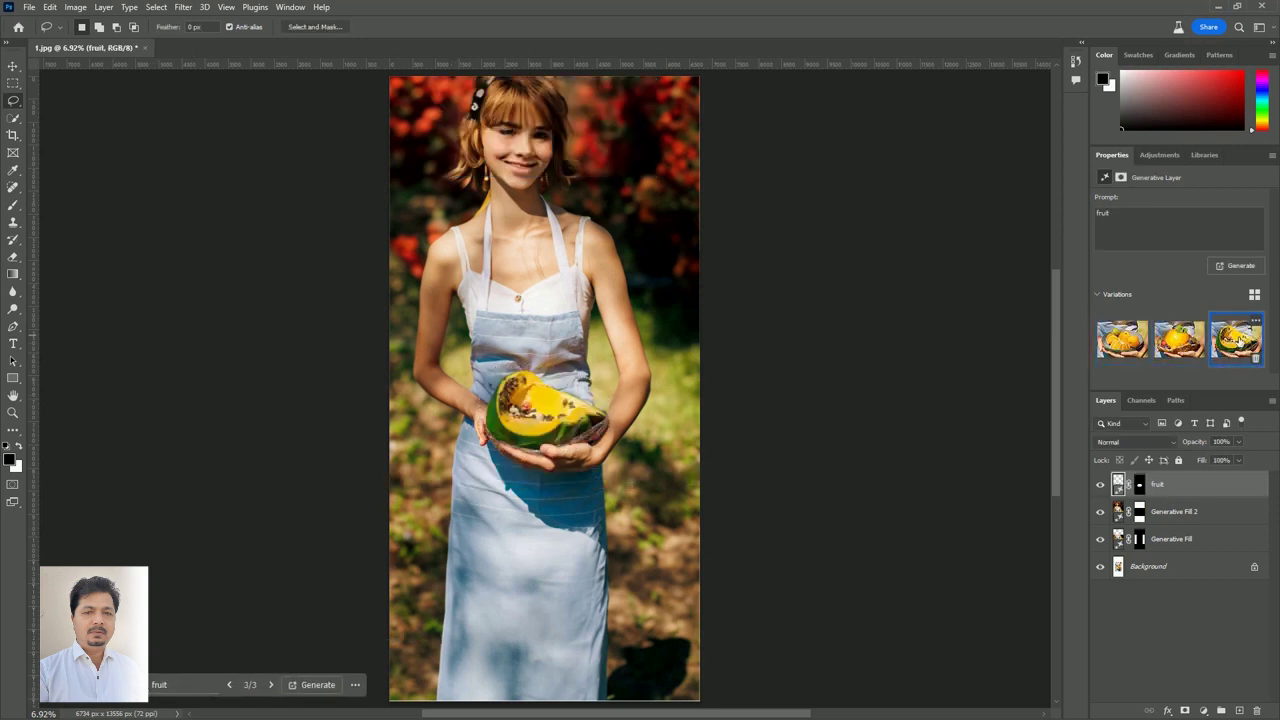
click(1122, 340)
click(1180, 341)
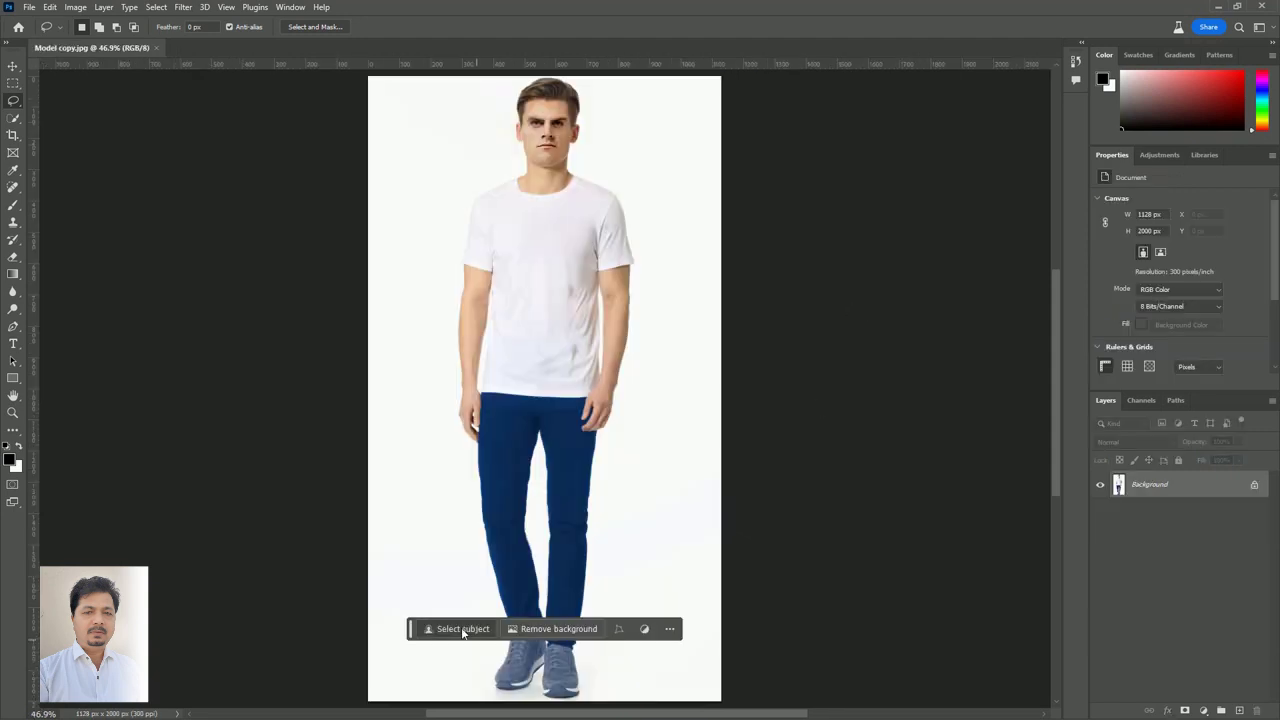
Step: Lasso the man's T-shirt torso and generate a 'jacket', choosing the navy red-shouldered variation
drag(502, 177, 545, 166)
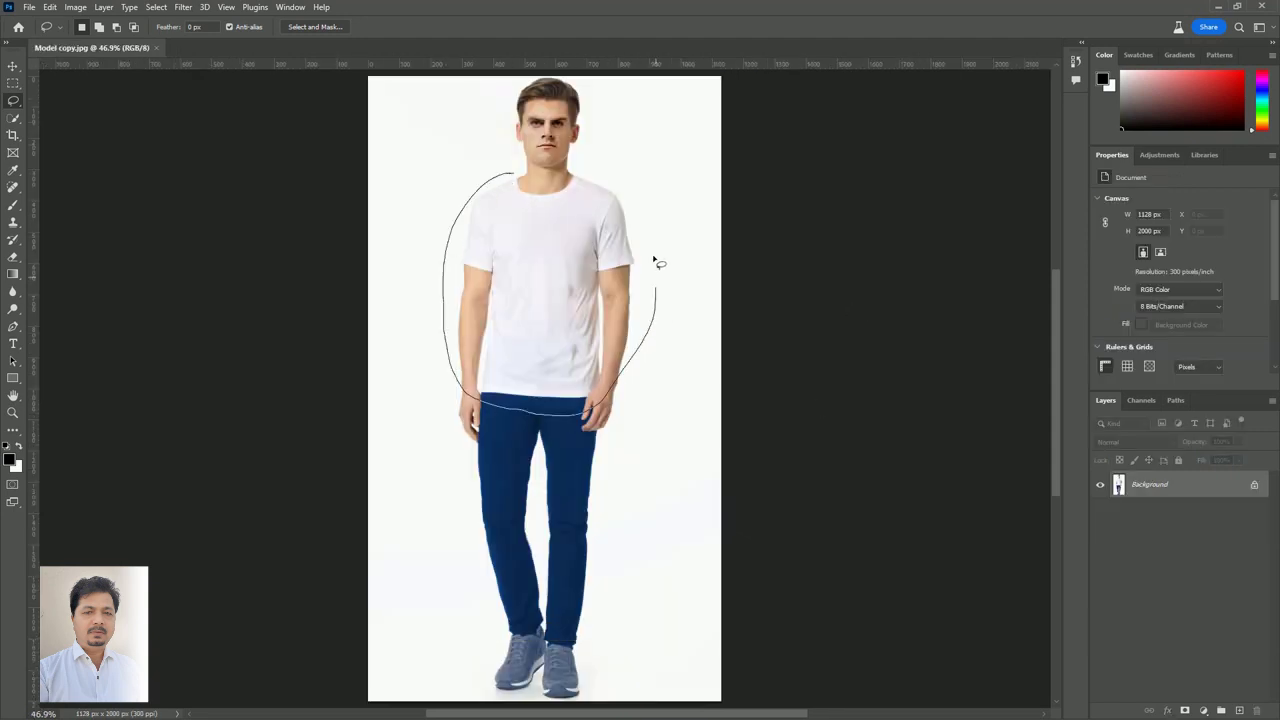
drag(408, 441, 391, 715)
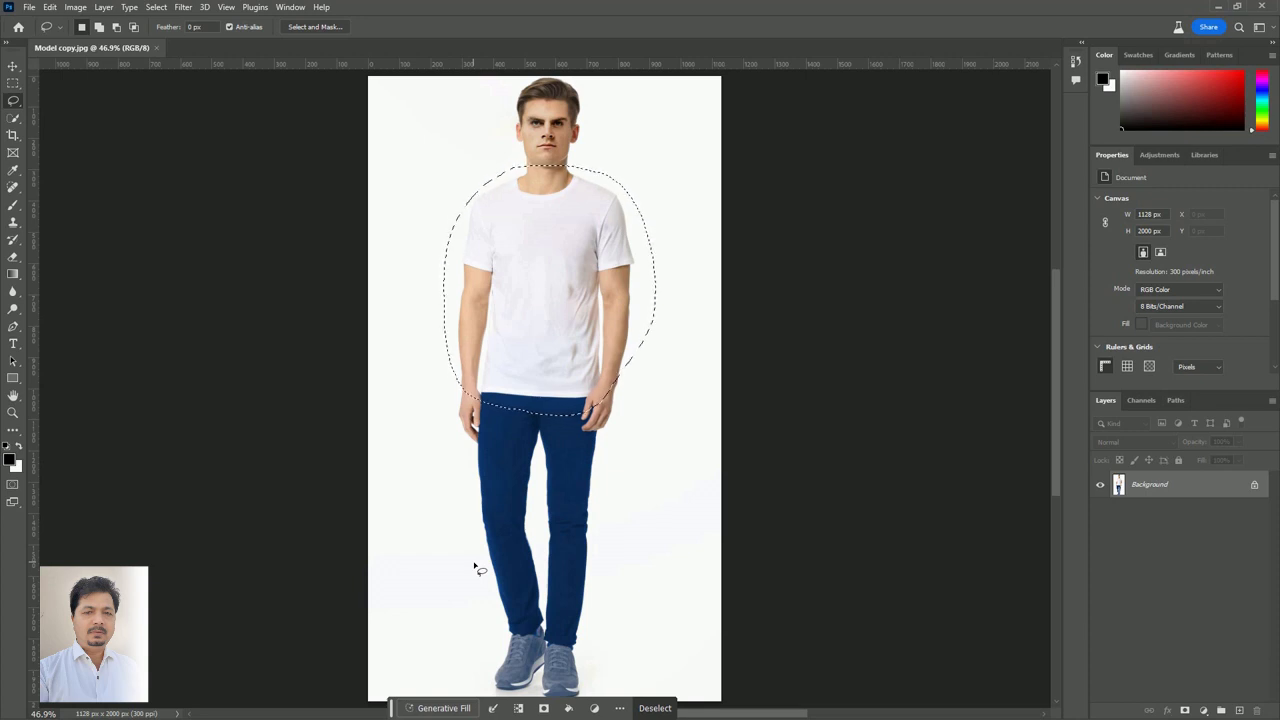
click(440, 708)
text(jacket)
key(Return)
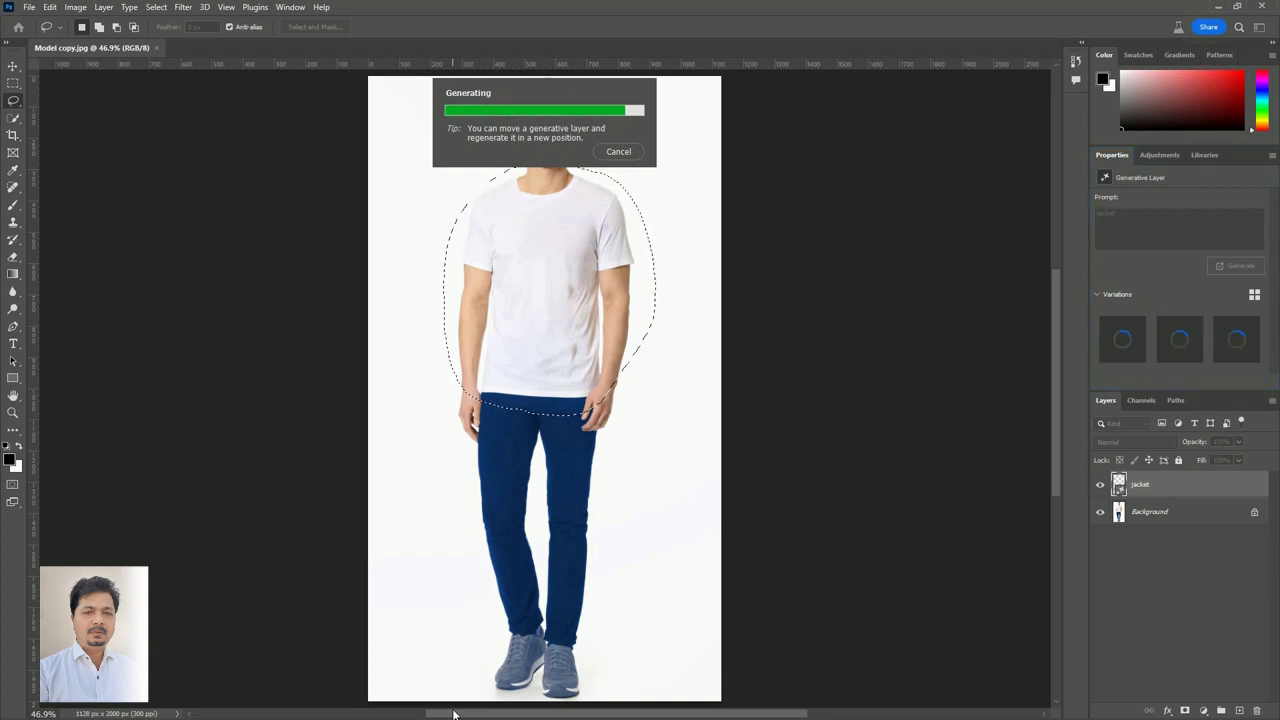
click(1179, 339)
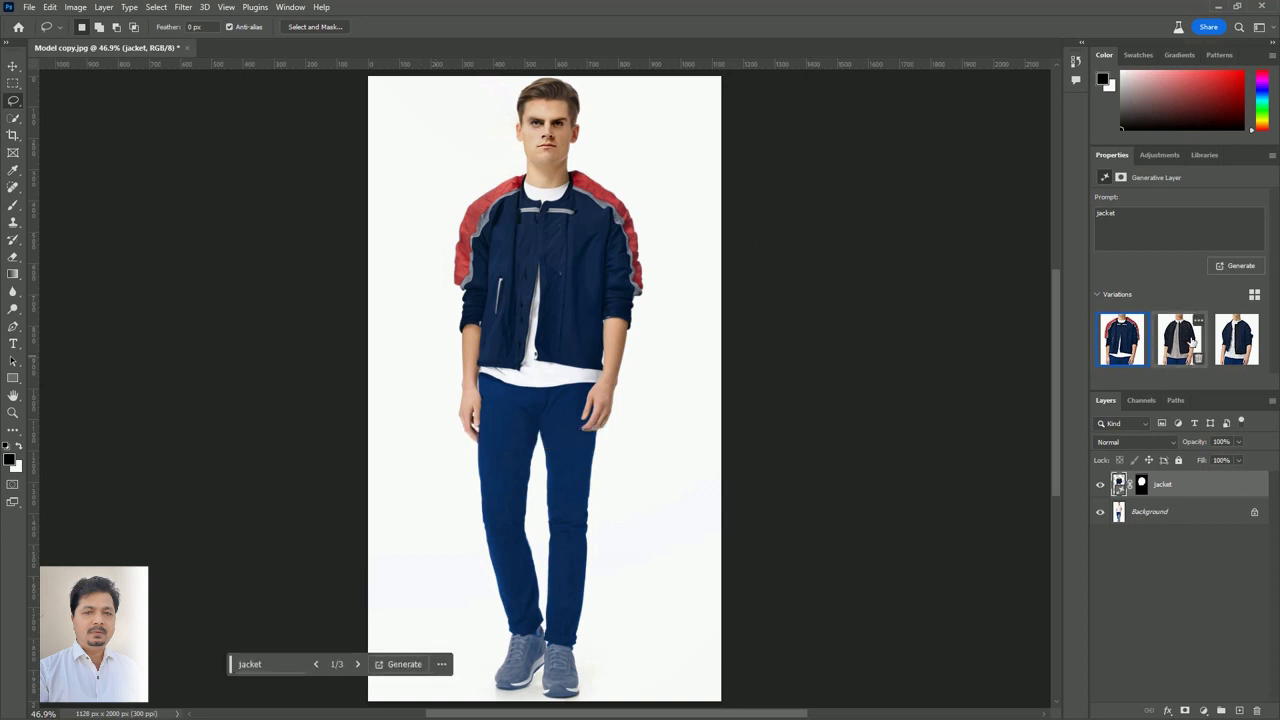
click(1247, 341)
click(1127, 345)
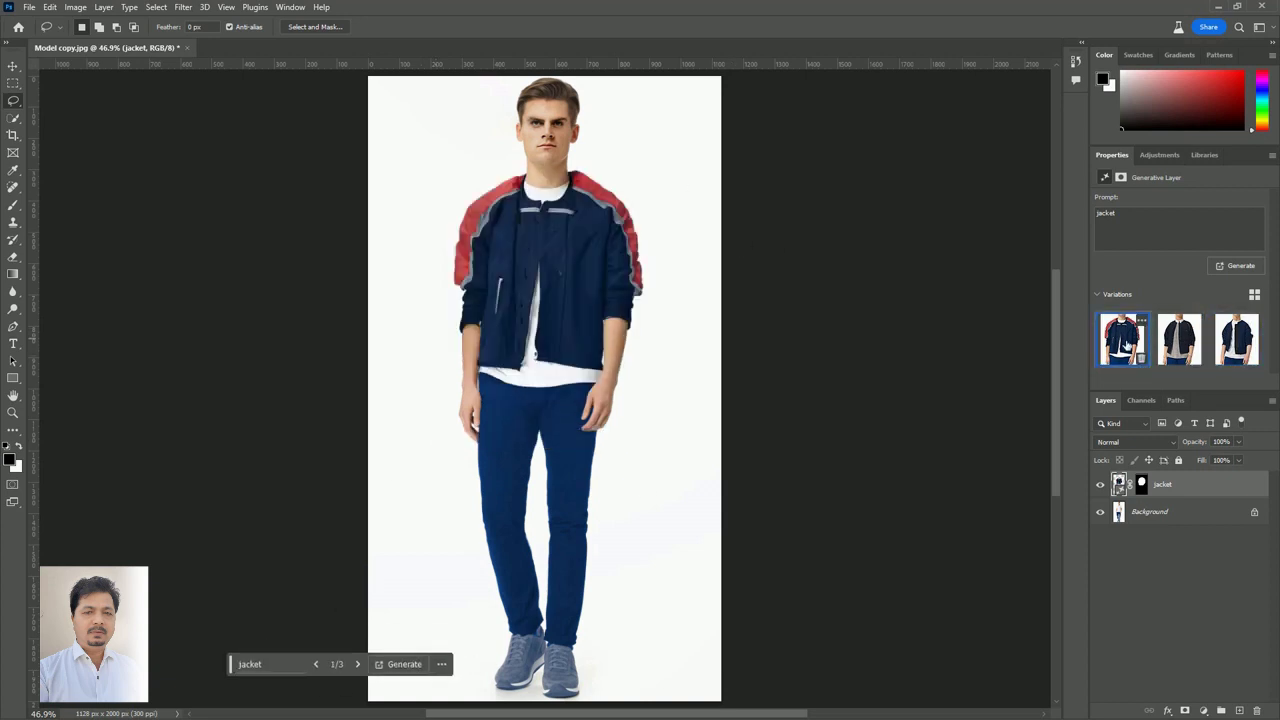
Step: Lasso the model's grey sneakers and Generative Fill them with the prompt 'new shoes'
drag(530, 612, 545, 614)
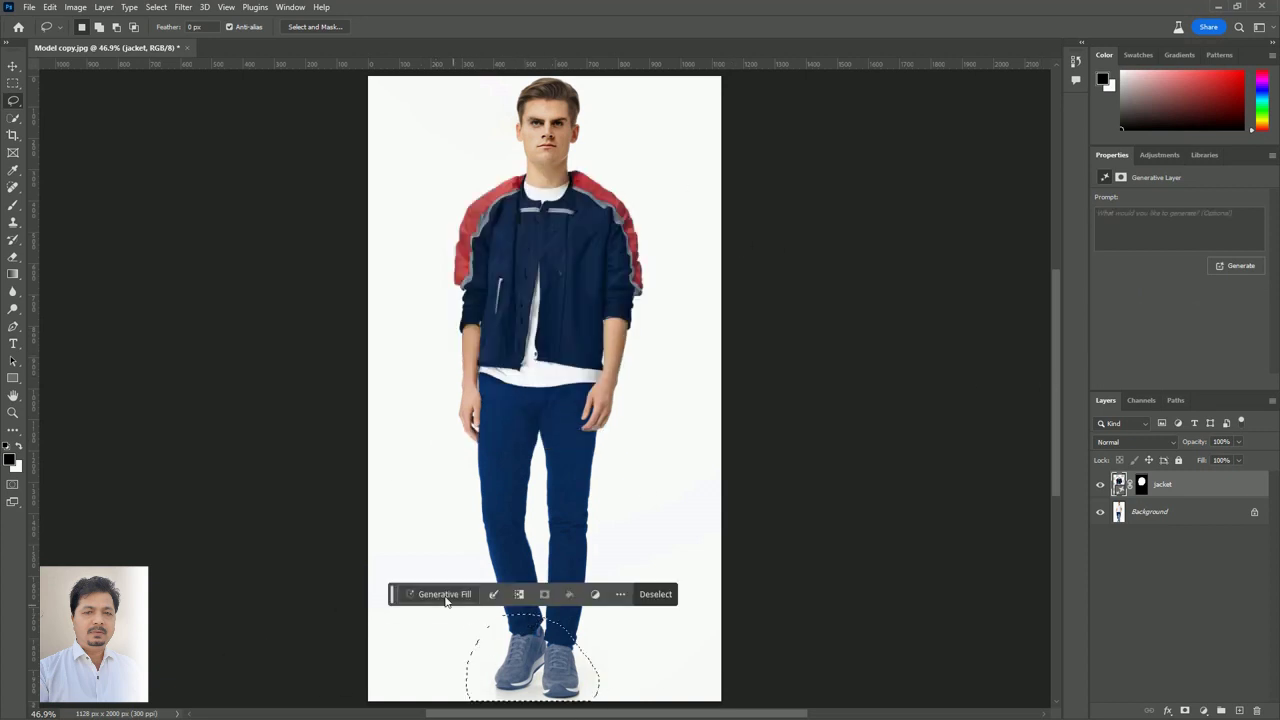
click(443, 594)
text(new shoes)
key(Return)
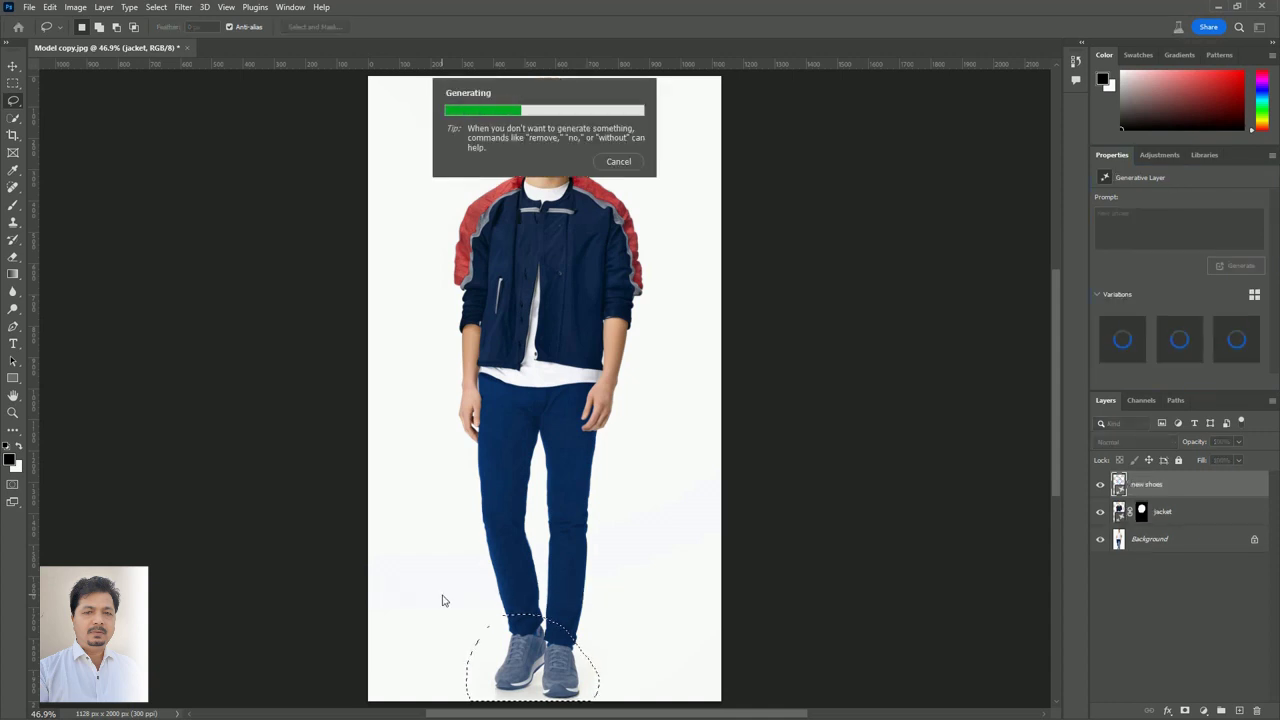